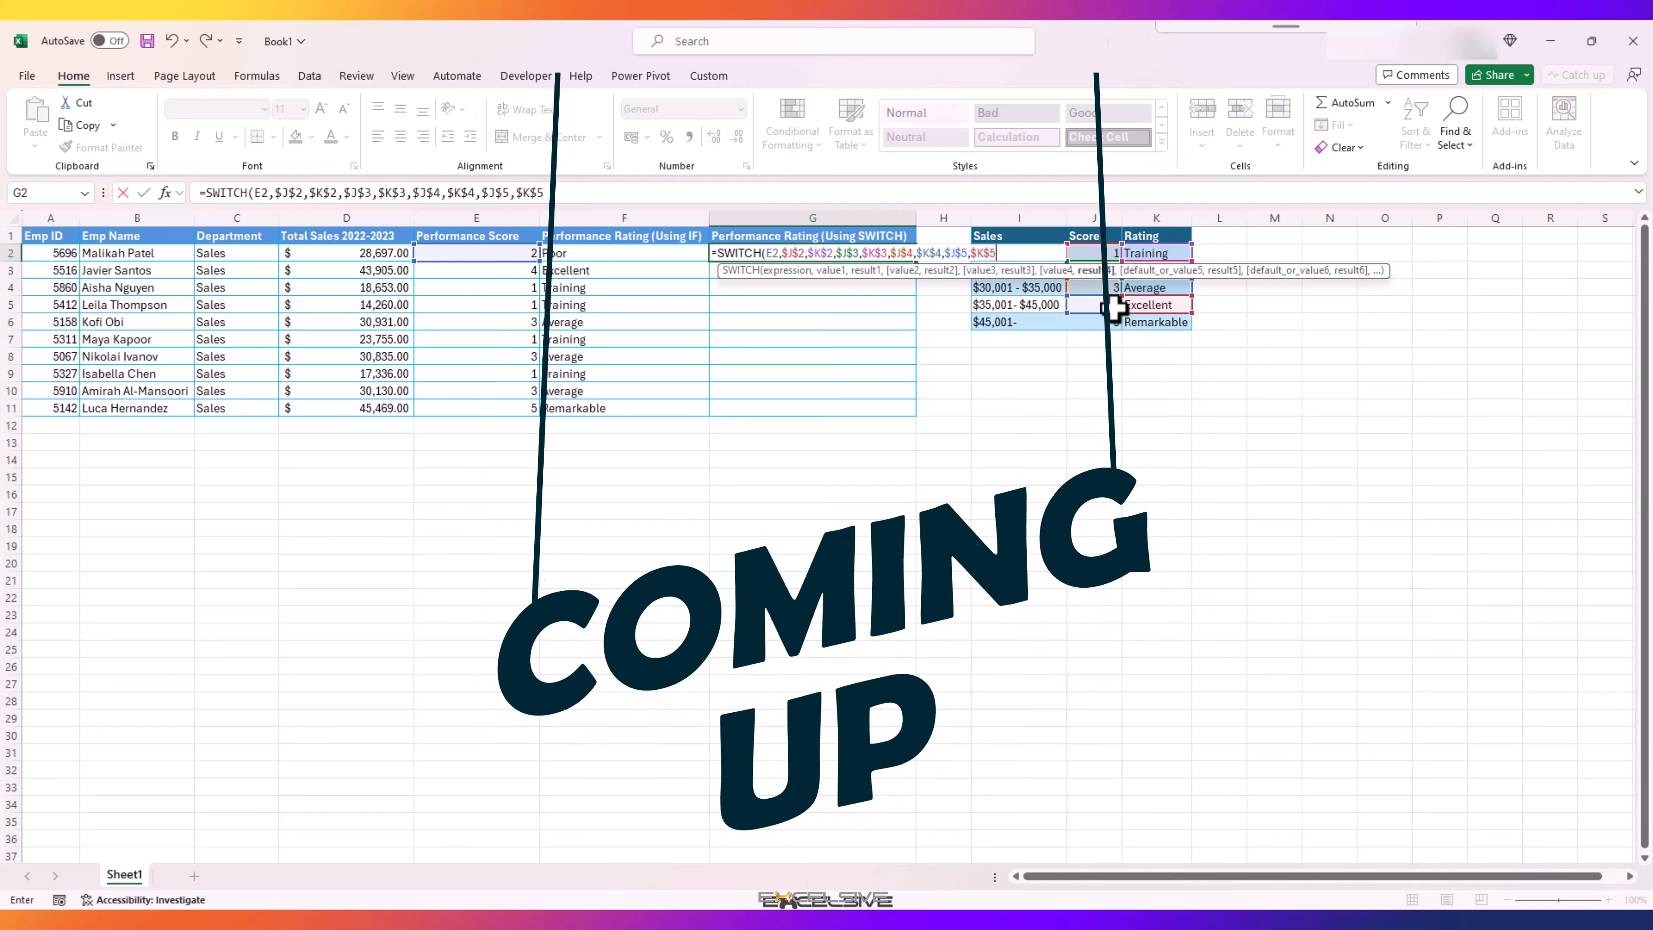
# Step: Complete the SWITCH formula in G2 with absolute score and rating pairs through $J$6,$K$6, and fill it down to G11
pyautogui.press('F4')
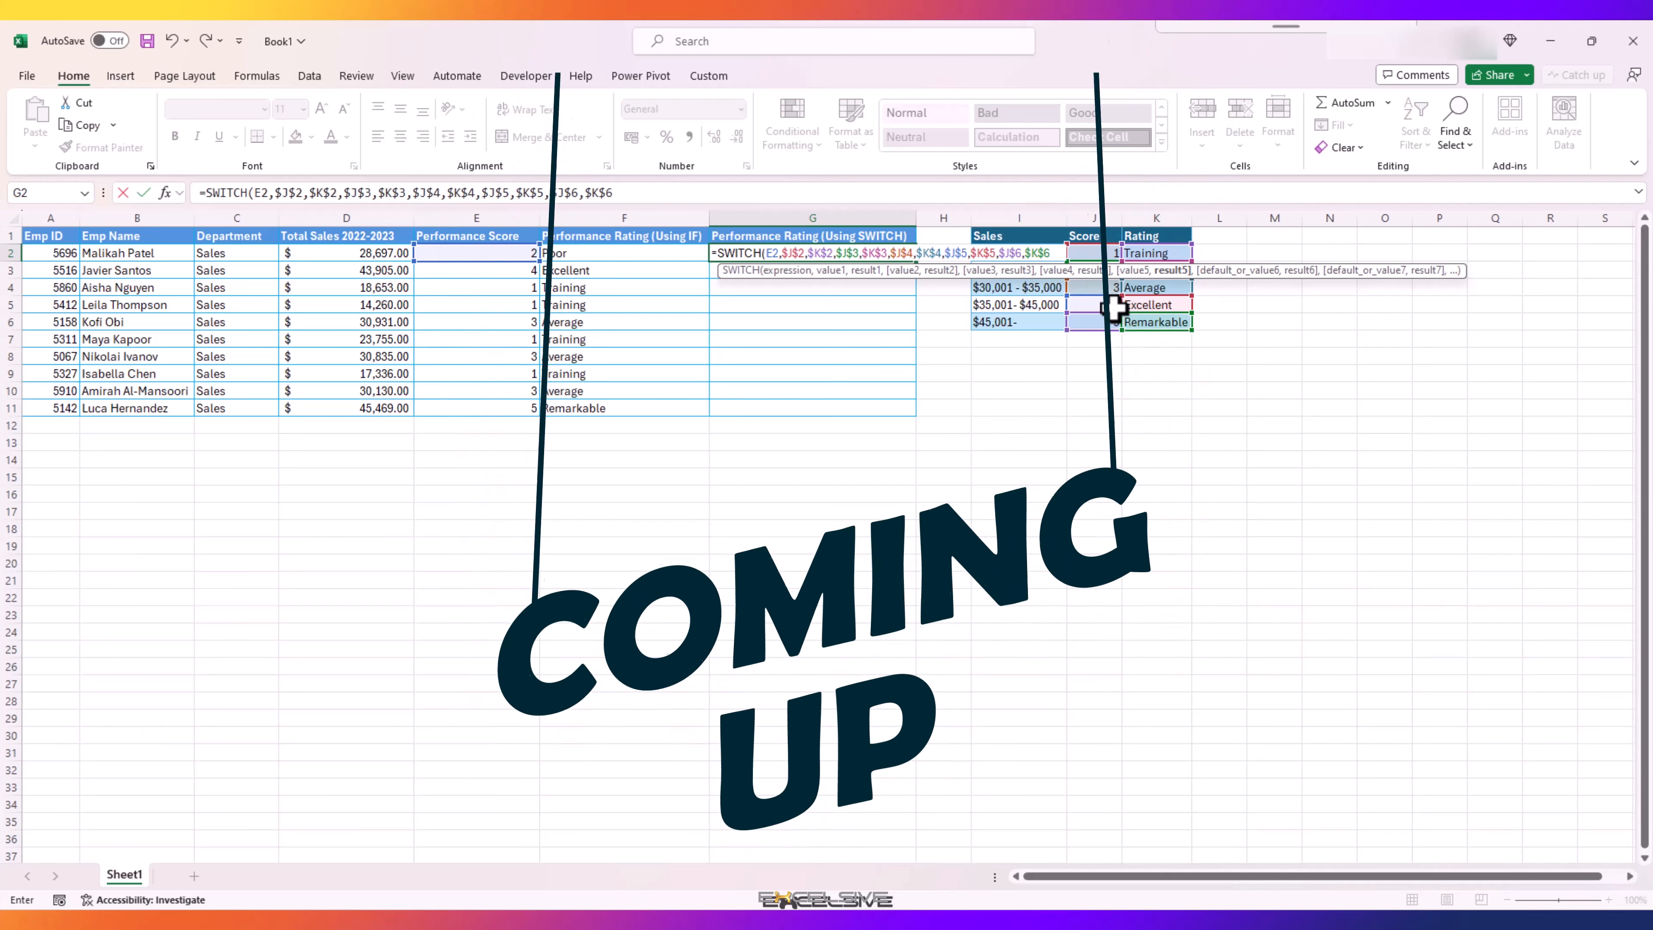
pyautogui.write(',"Not Rated')
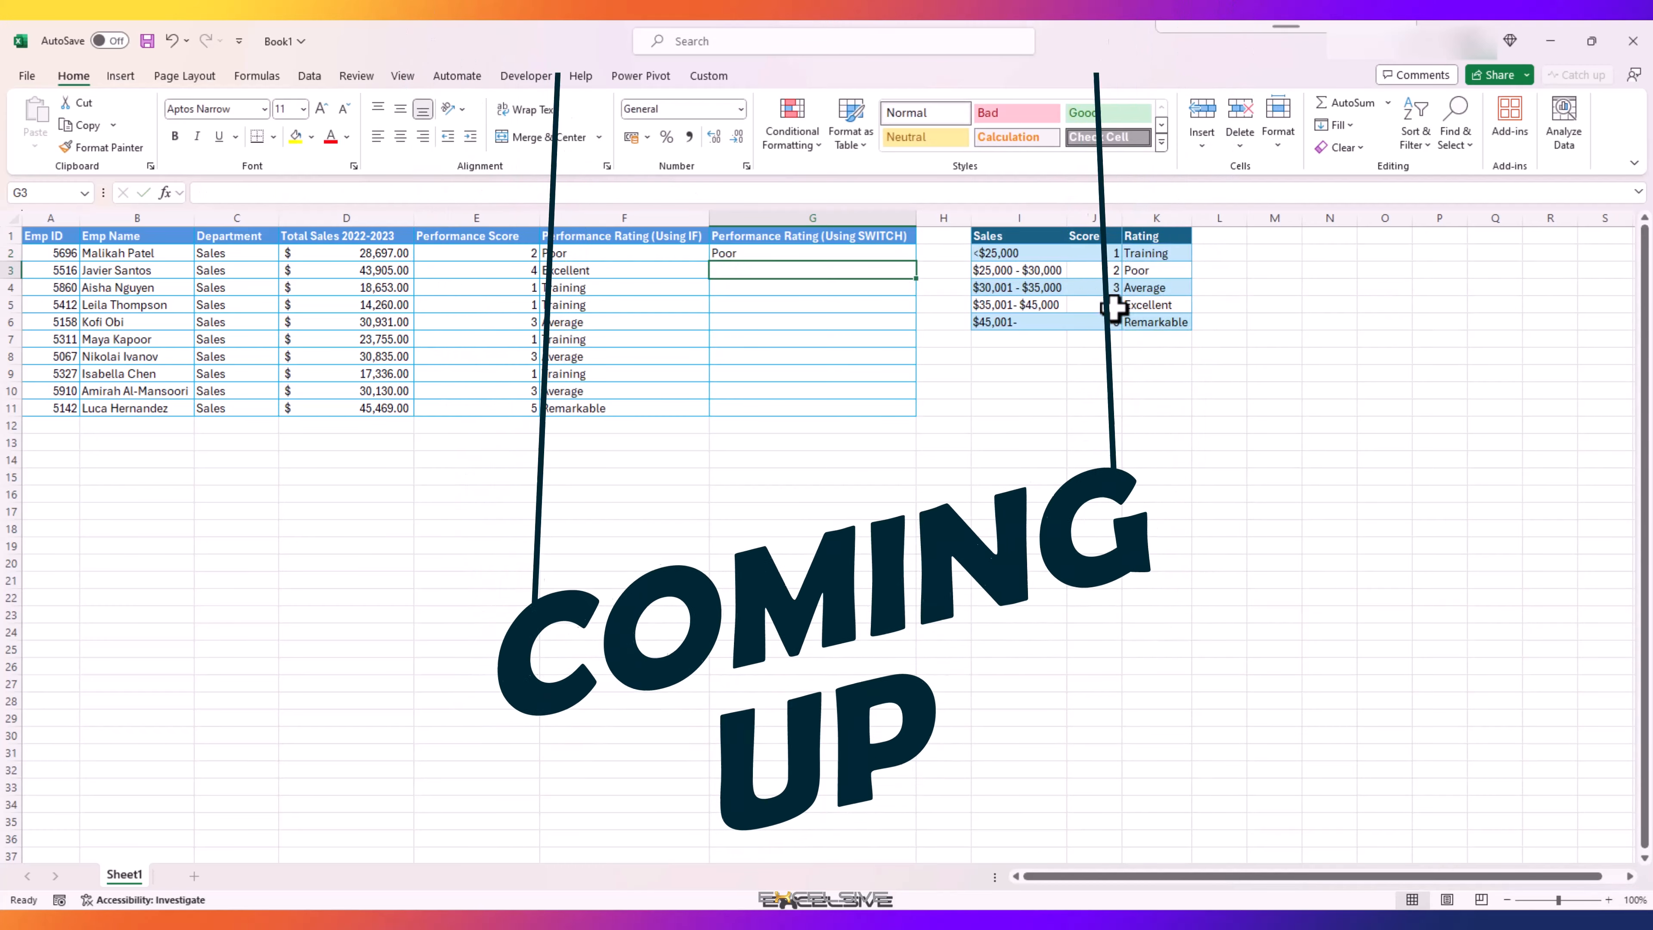
pyautogui.moveTo(913, 262); pyautogui.dragTo(919, 420)
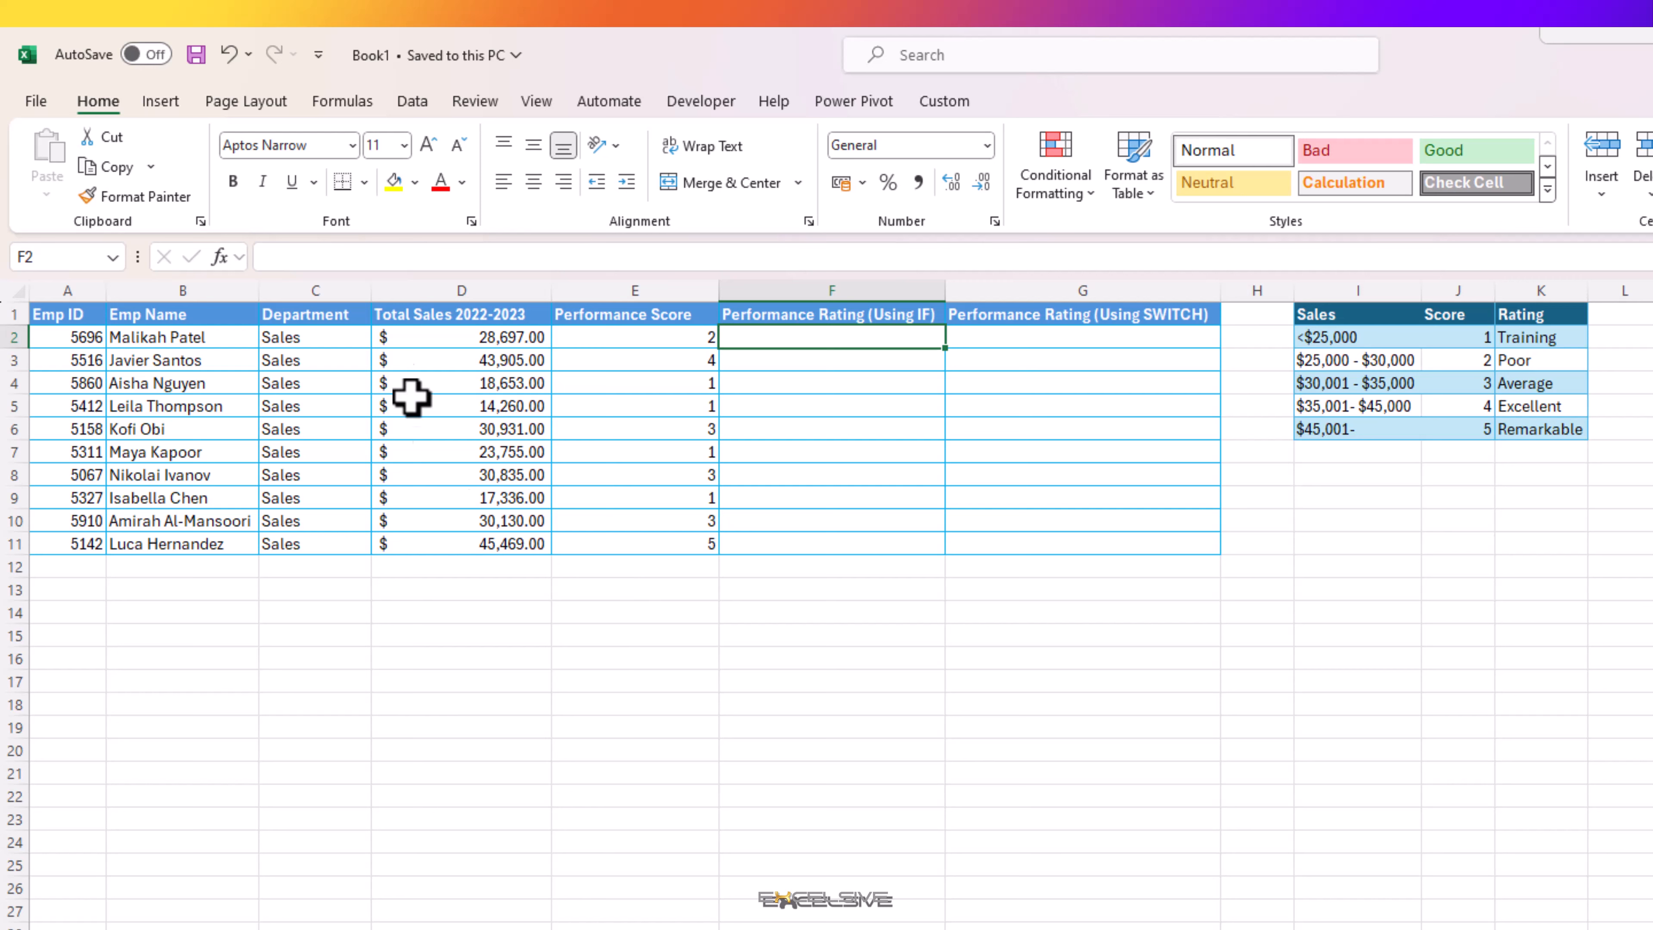
# Step: Examine the employee sales figures, the sales, score and rating criteria in I1:K6, and the Performance Score formula in E2
pyautogui.click(161, 364)
pyautogui.click(196, 336)
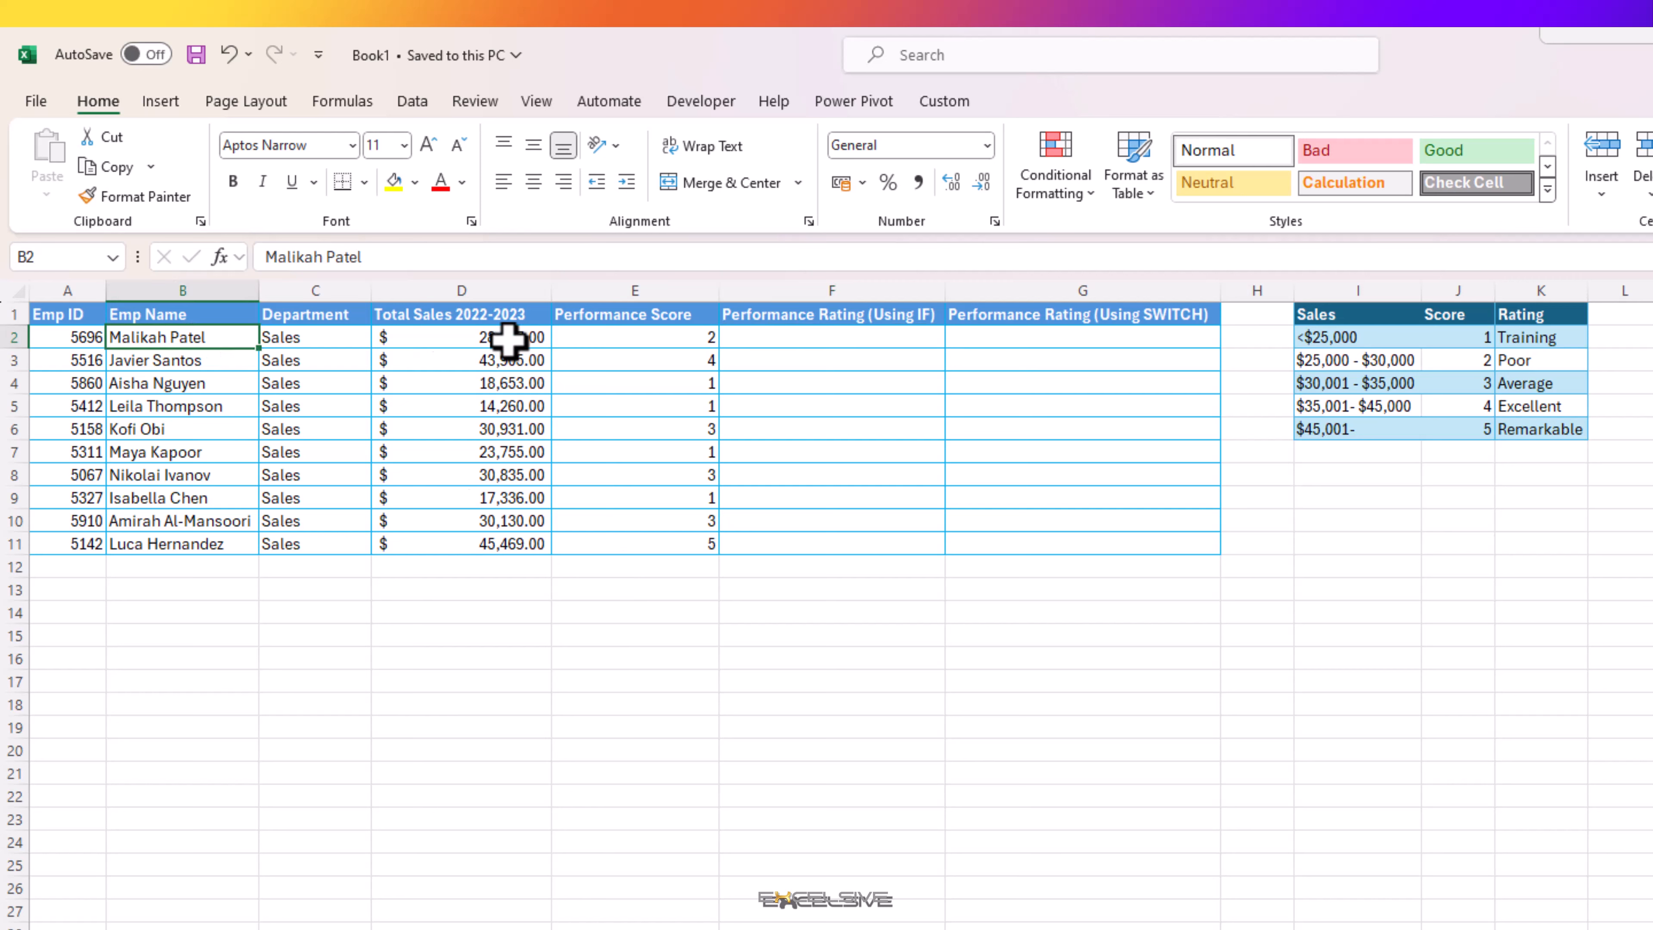
pyautogui.moveTo(509, 343); pyautogui.dragTo(531, 544)
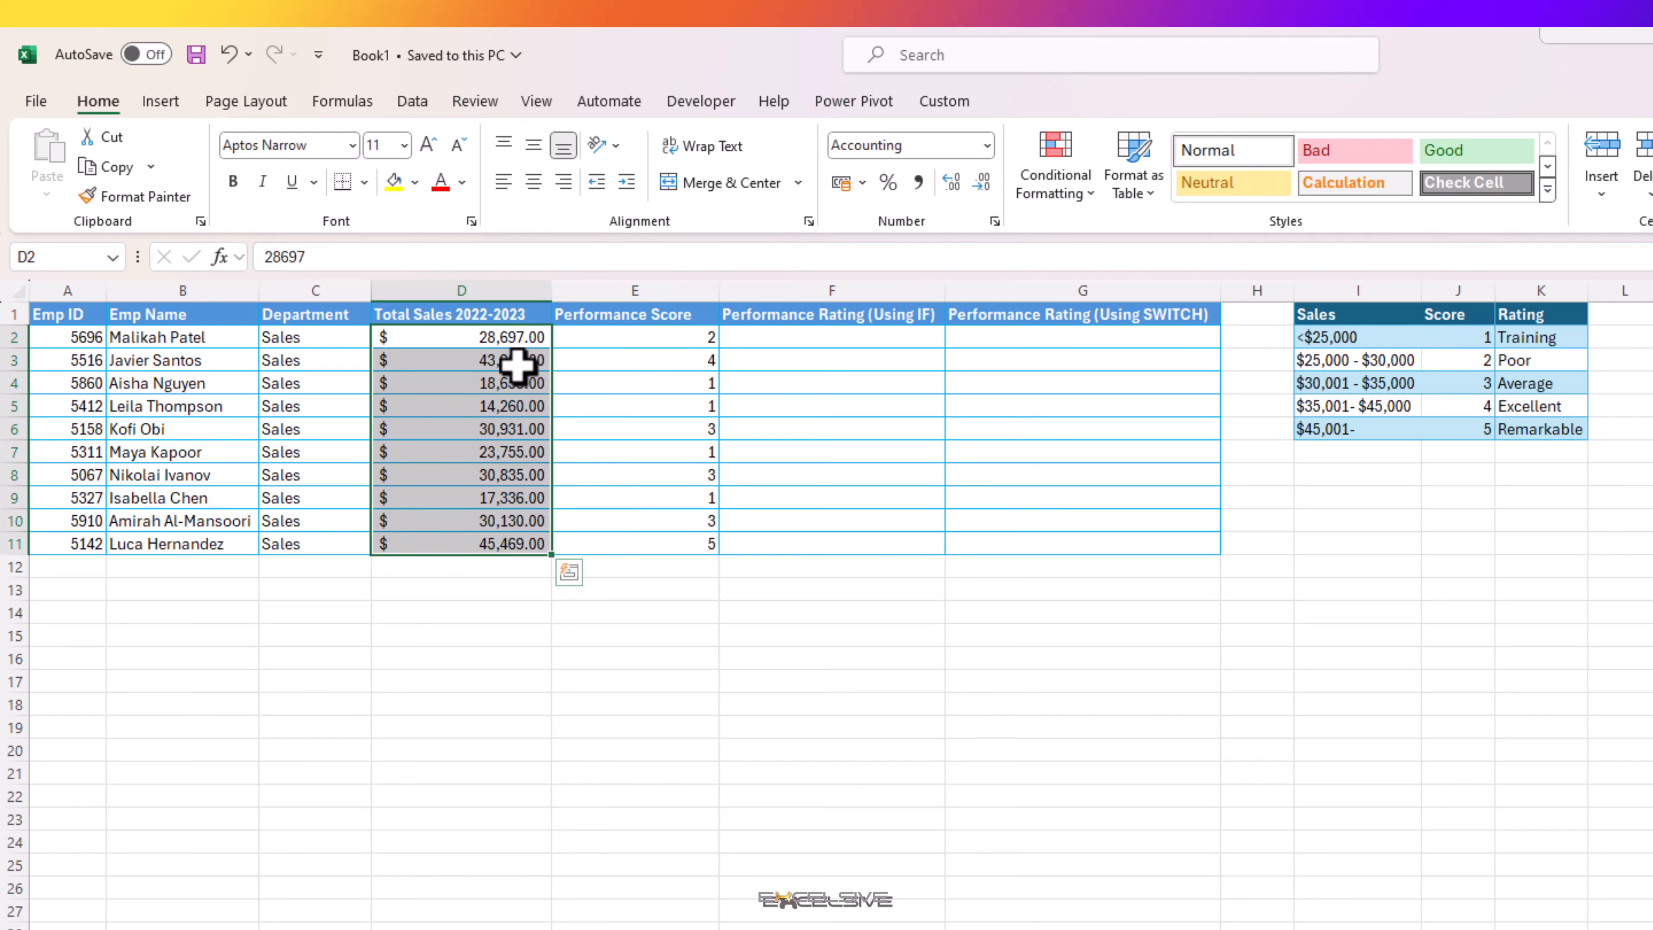
pyautogui.click(504, 339)
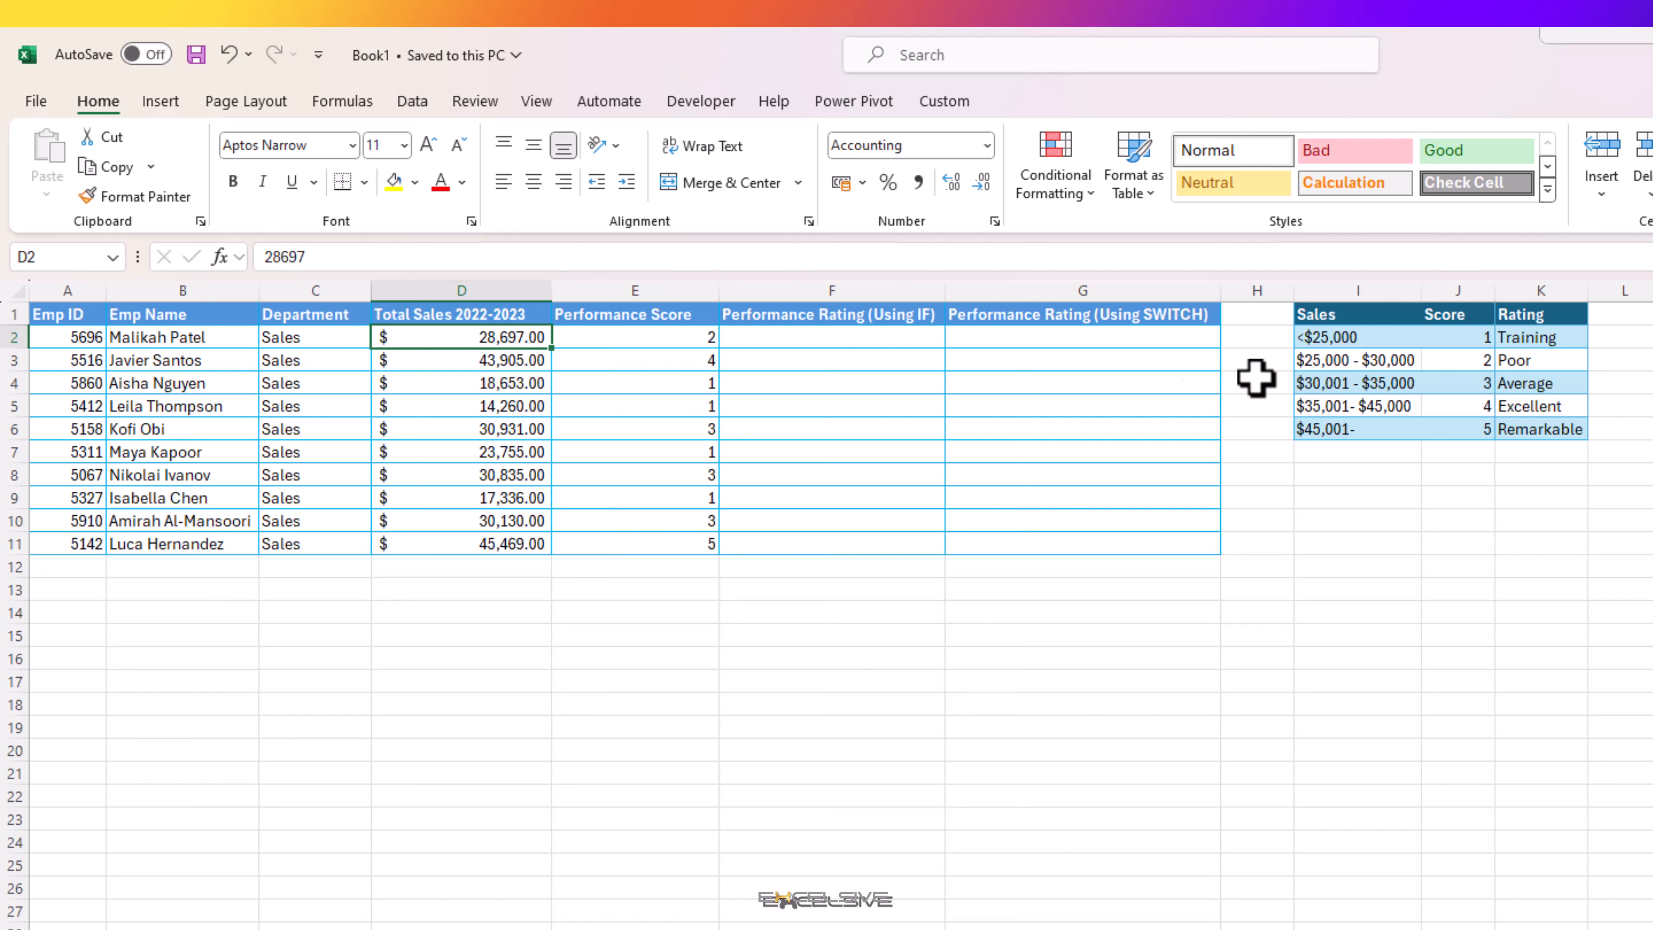
pyautogui.click(1332, 338)
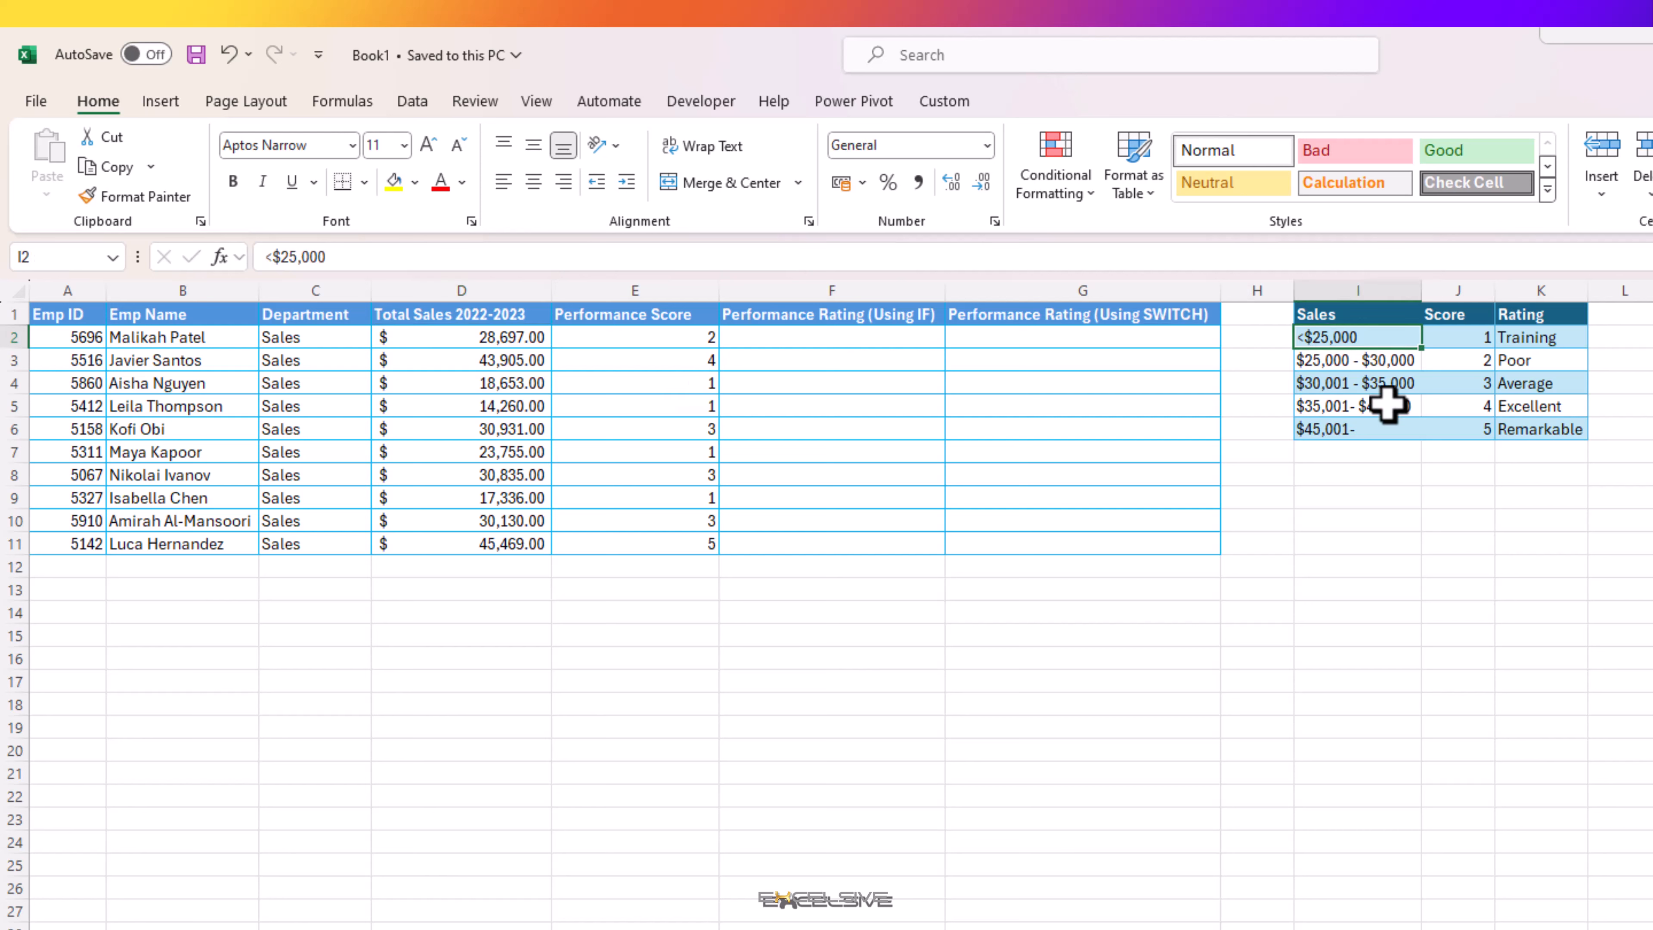
pyautogui.moveTo(1326, 337); pyautogui.dragTo(1541, 344)
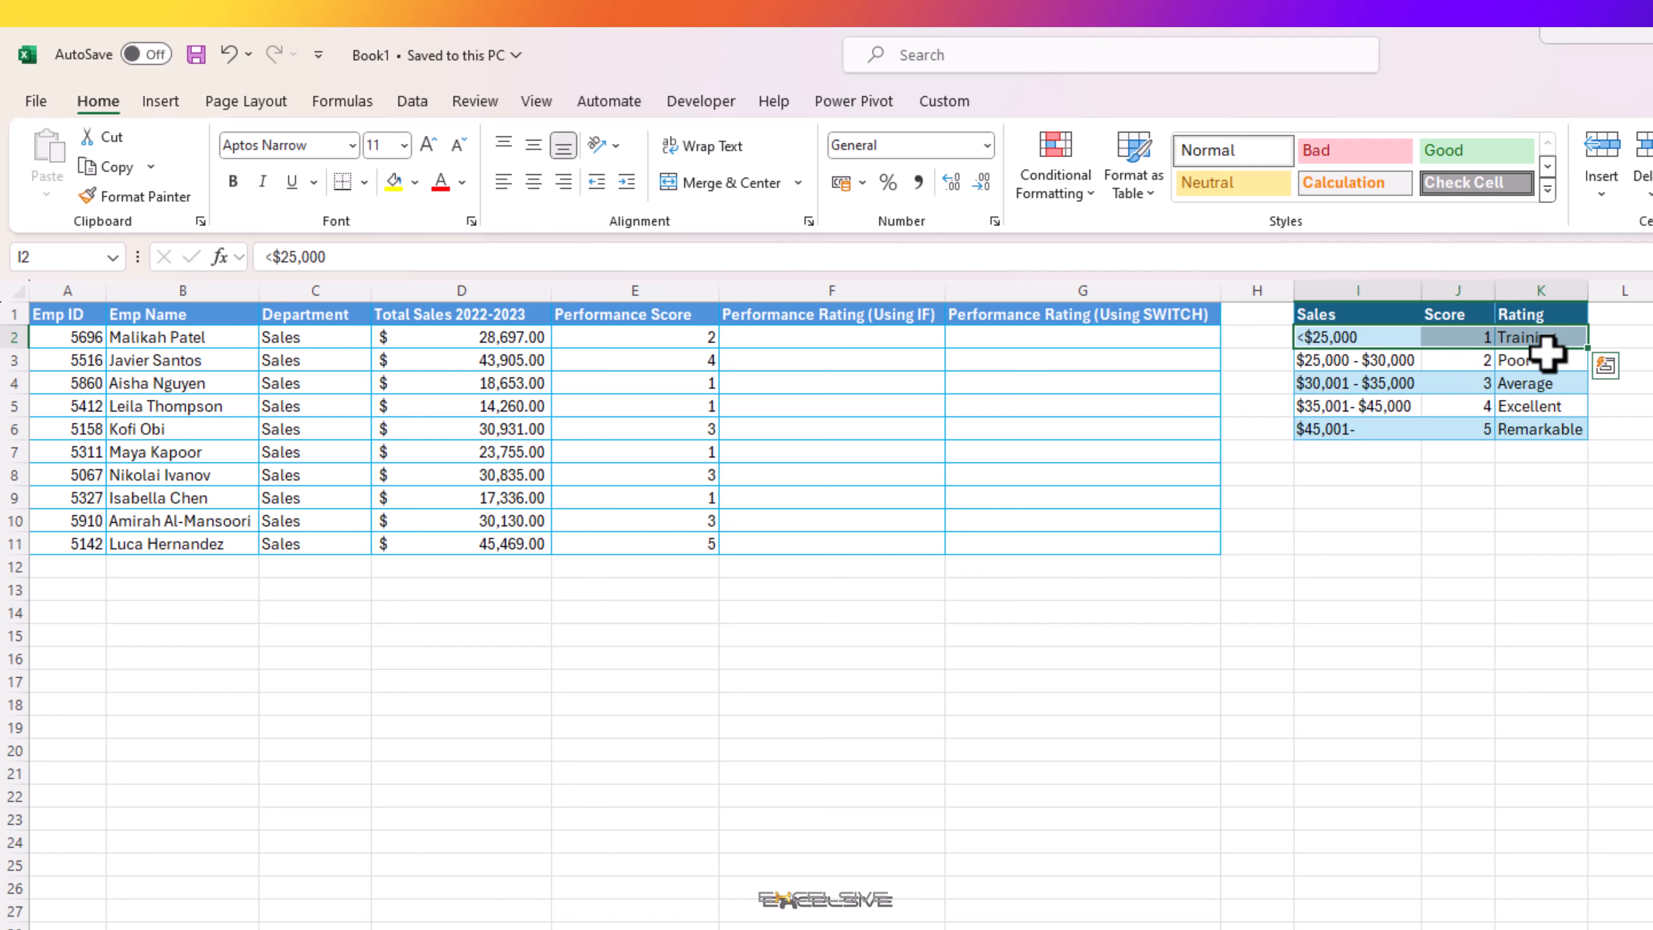
pyautogui.click(1316, 362)
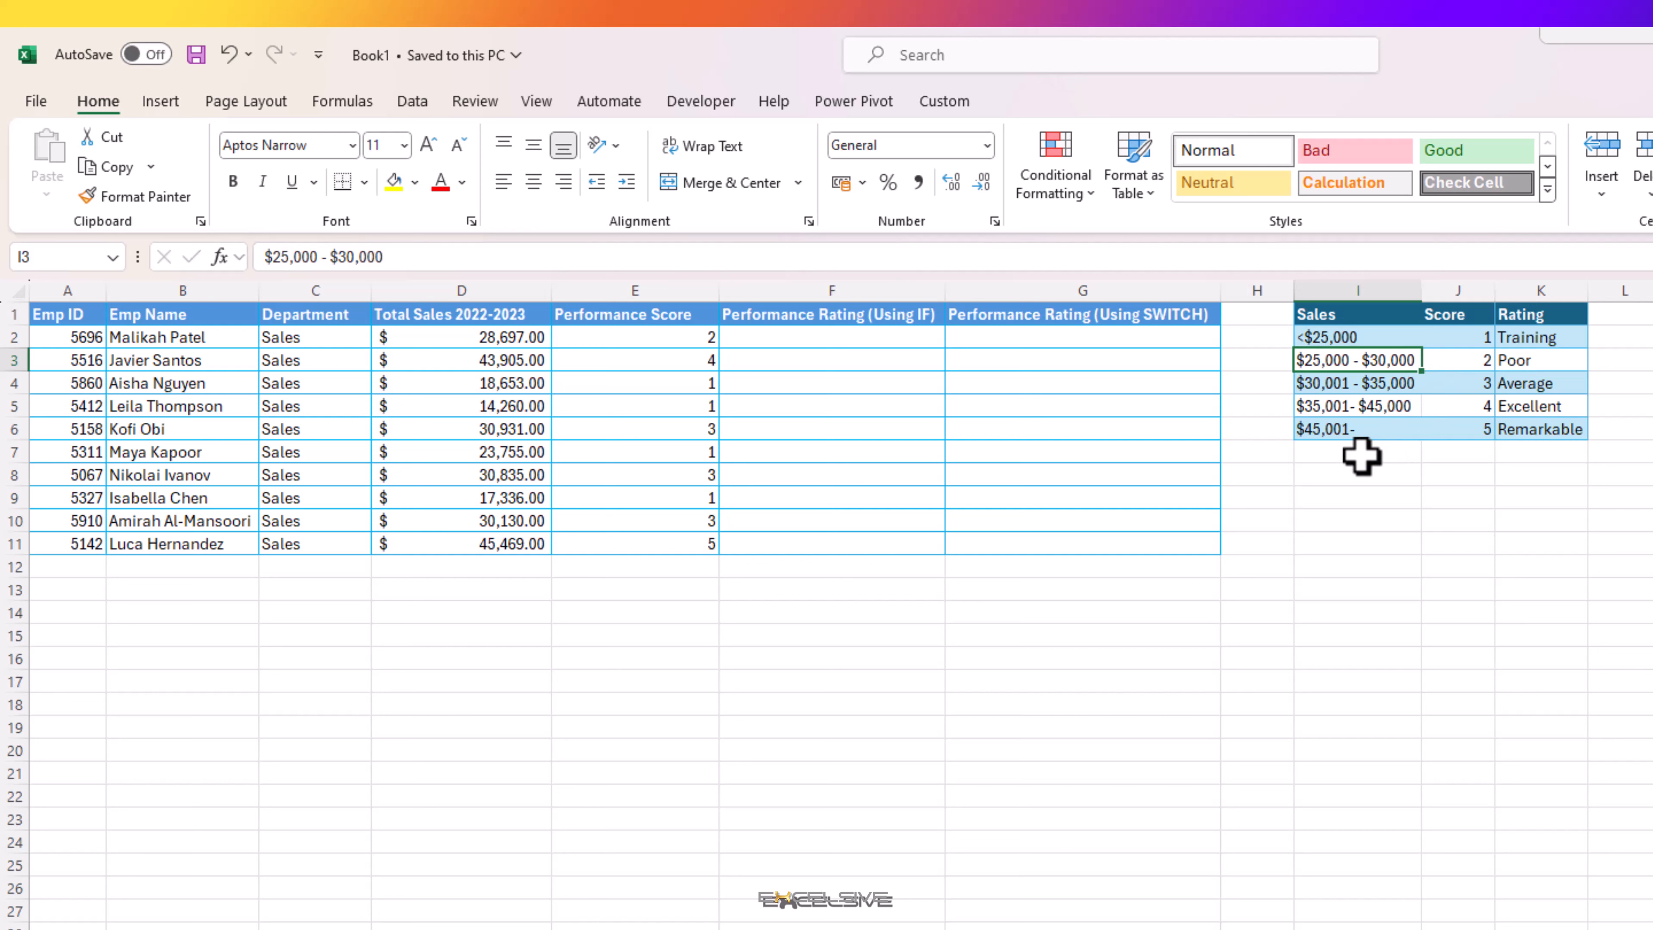
pyautogui.click(1337, 430)
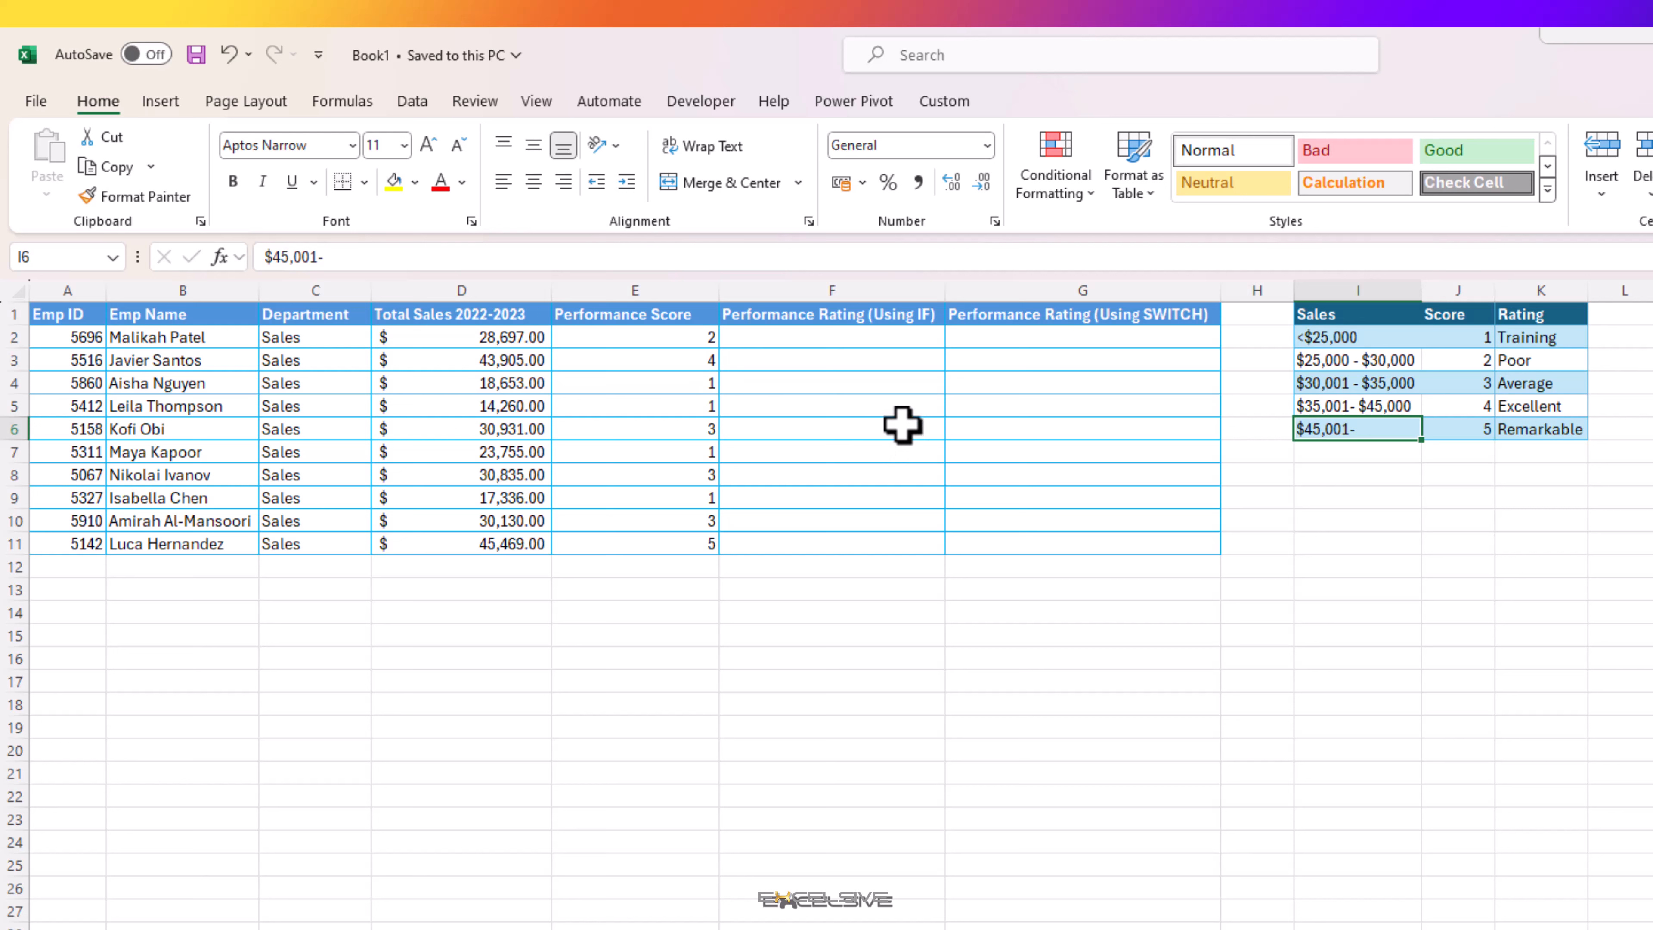
pyautogui.click(617, 342)
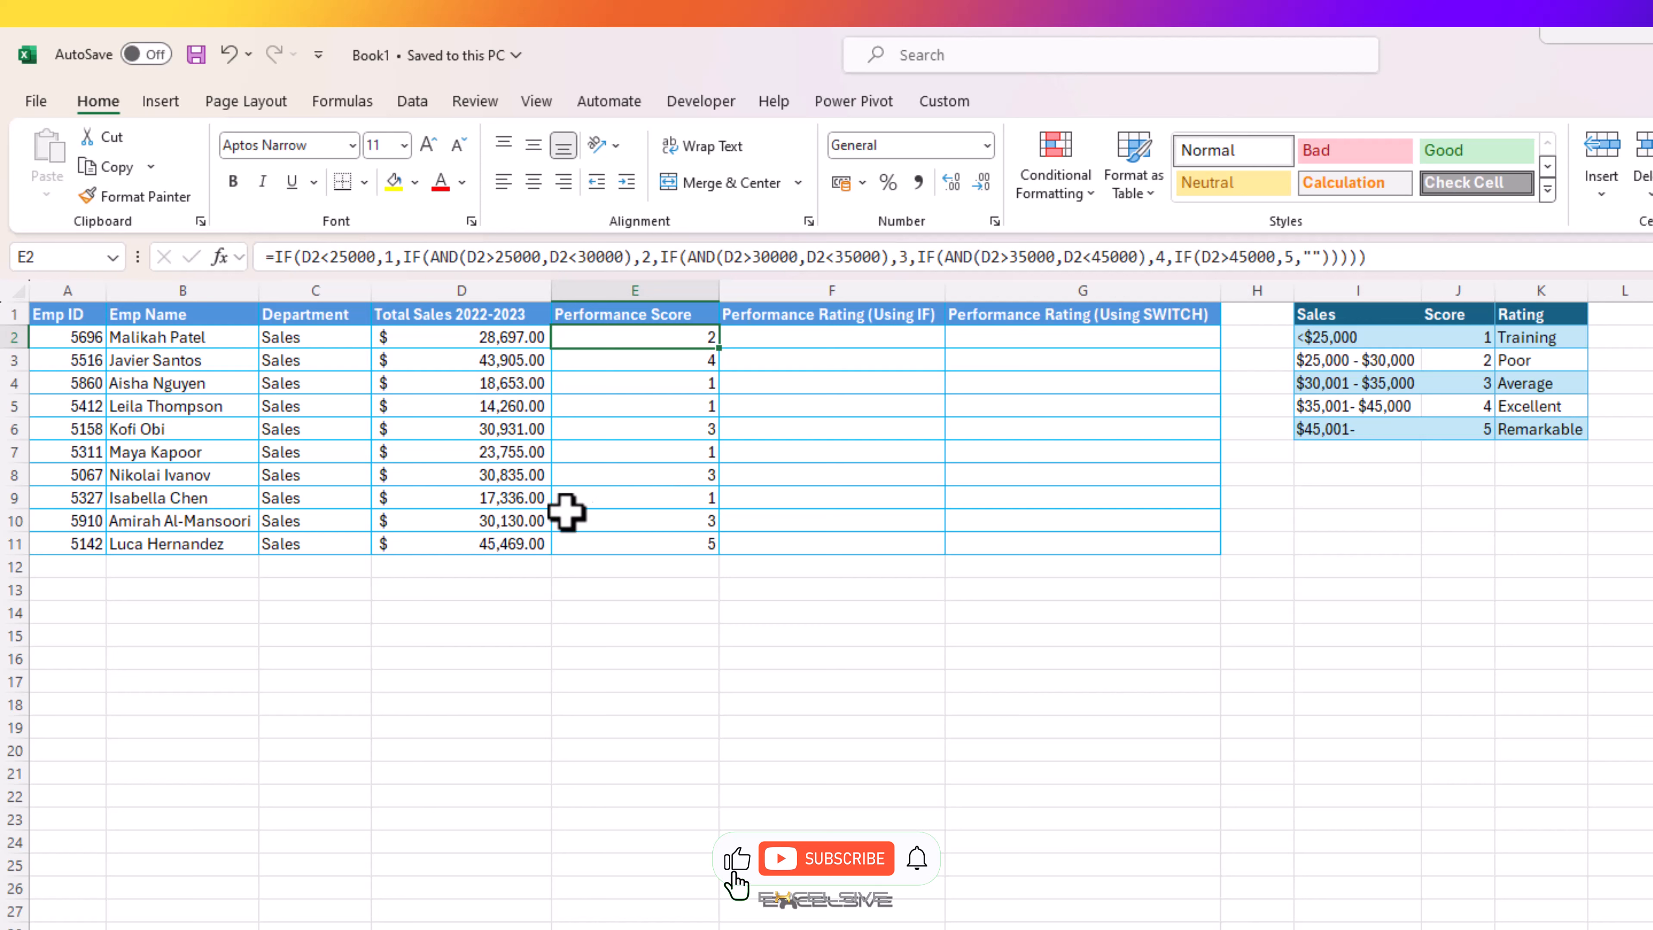
# Step: Test the Performance Score formula by setting the total sales in D7 to 37000, and undo the change
pyautogui.click(456, 452)
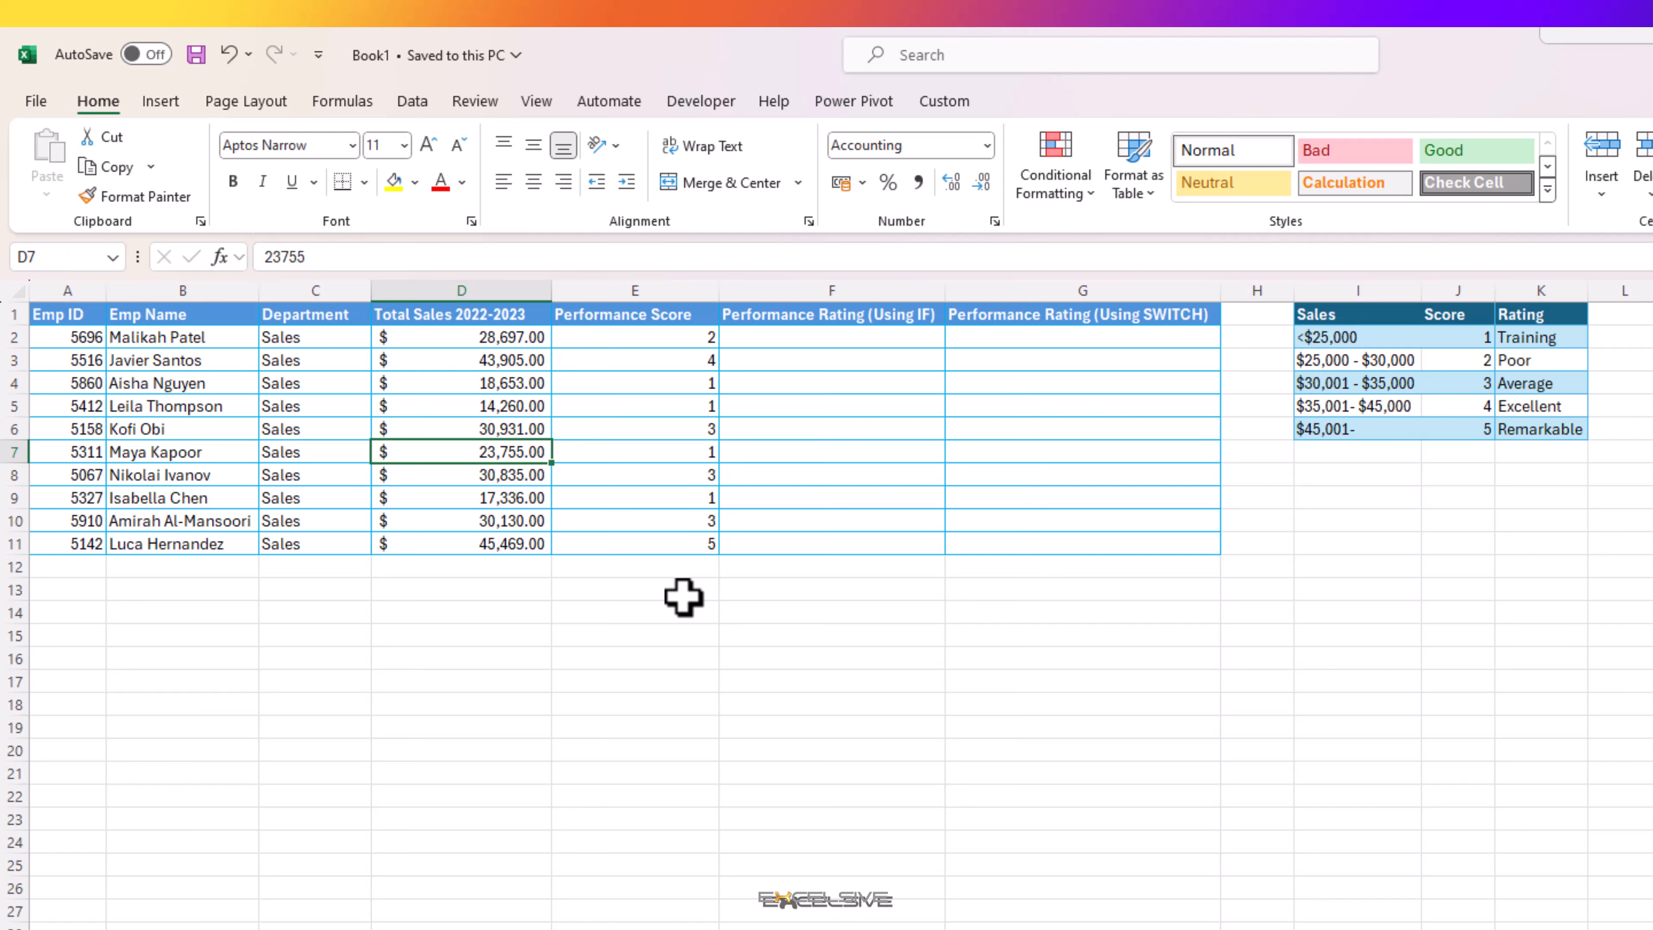
pyautogui.write('37000')
pyautogui.press('Return')
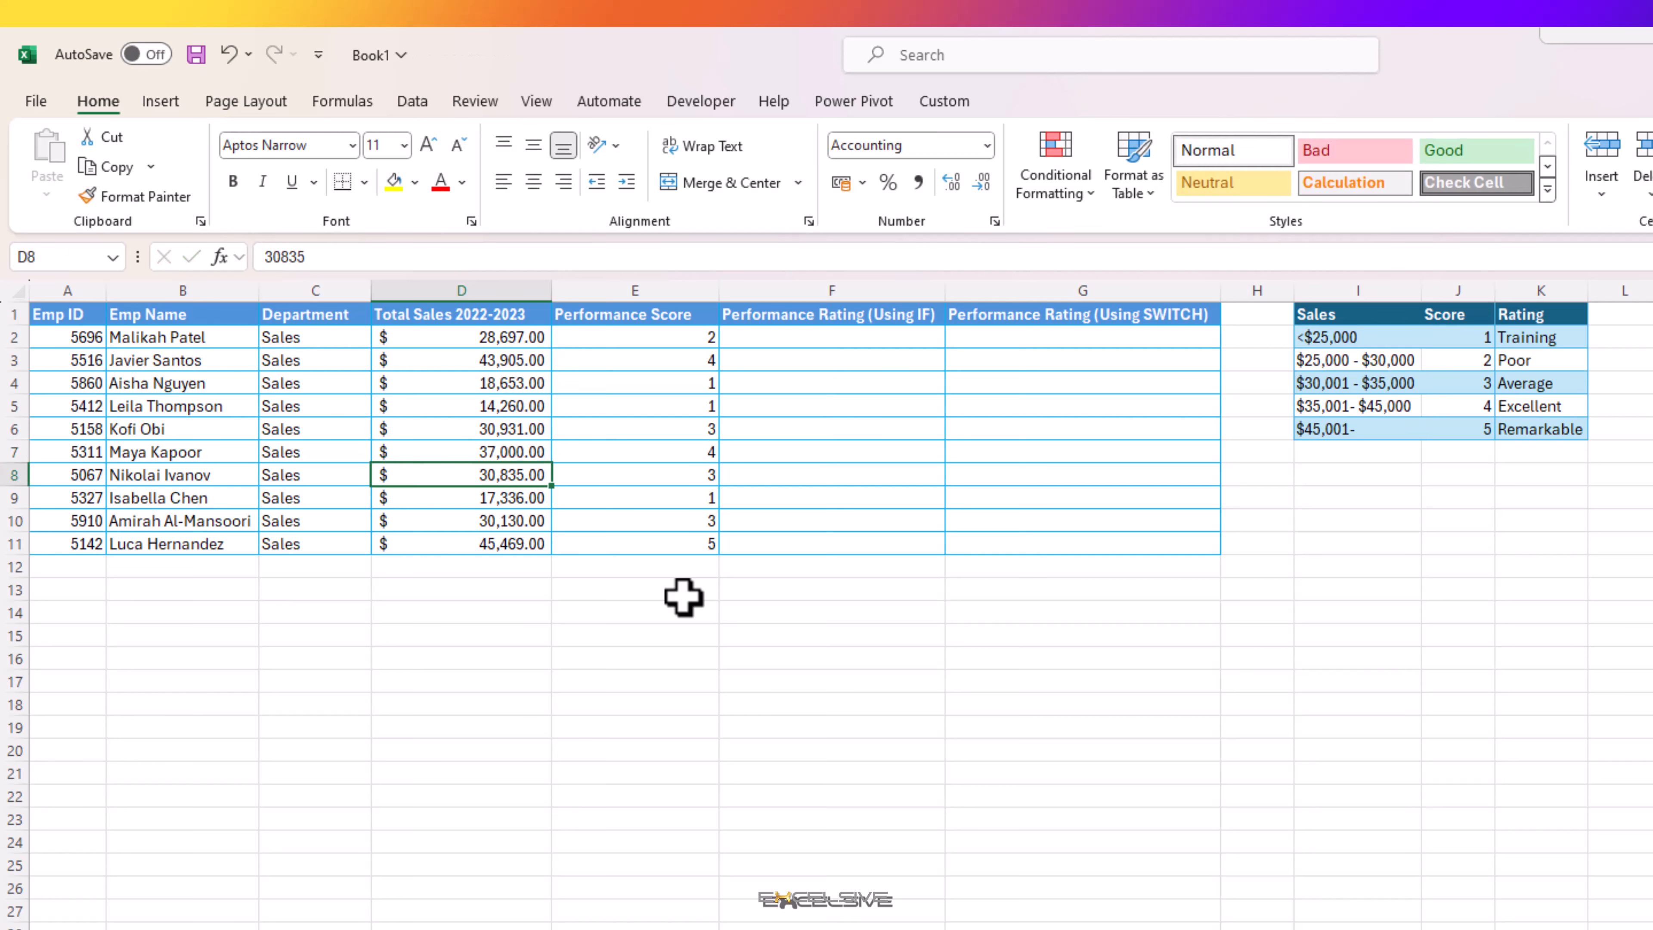
pyautogui.press('Up')
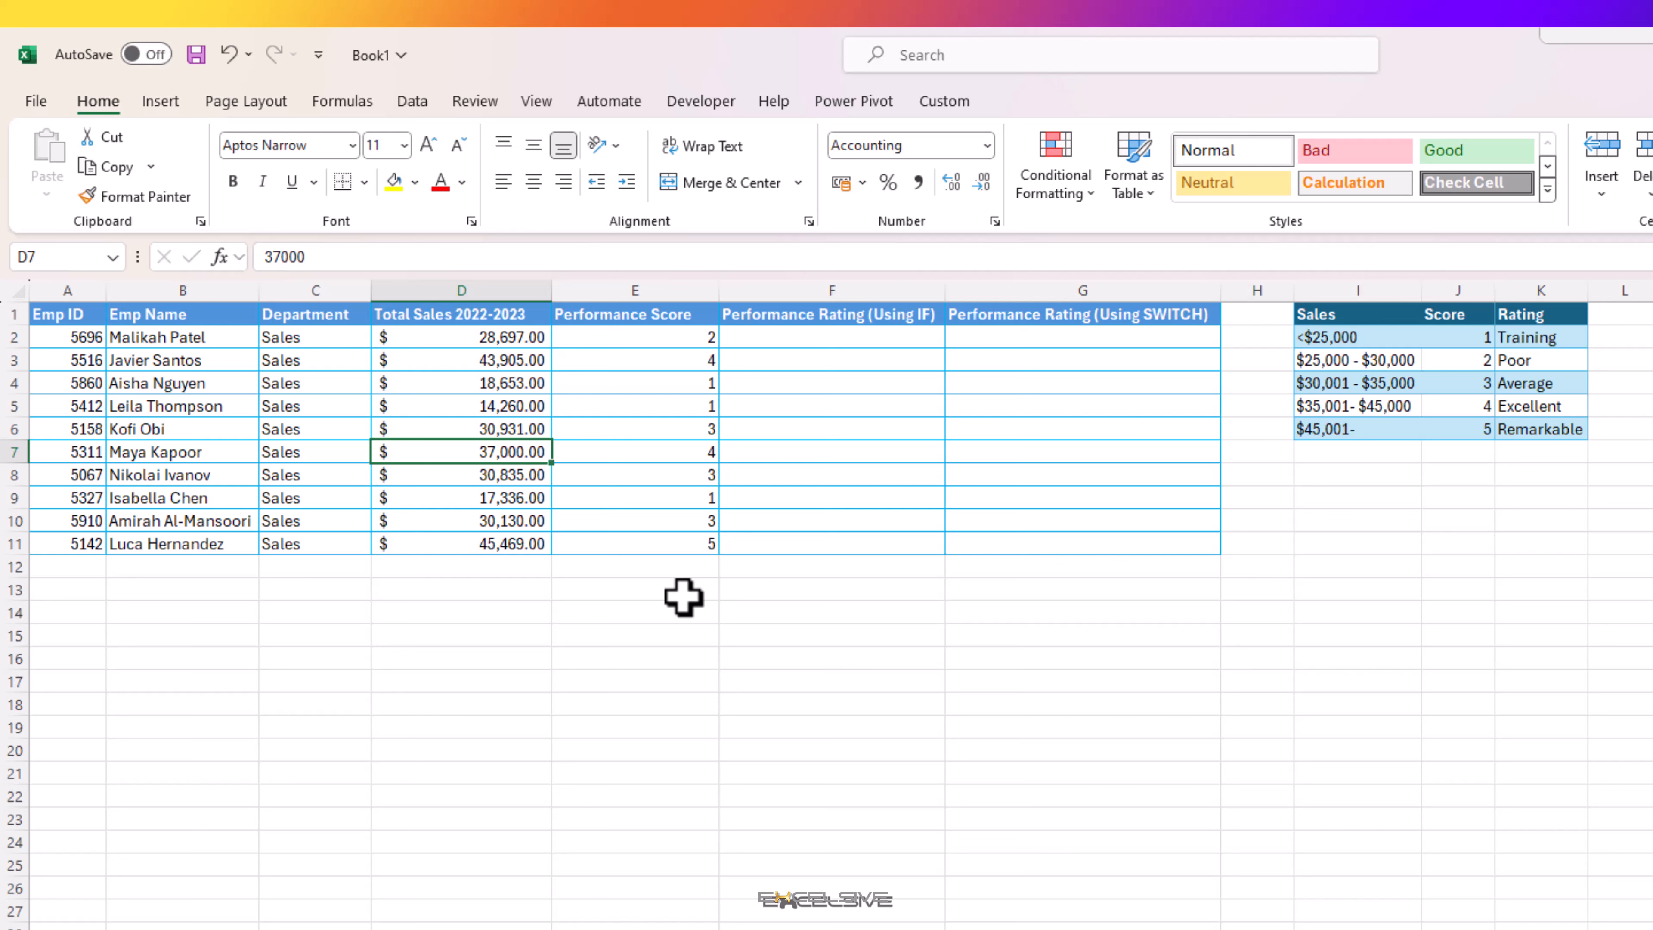
pyautogui.hotkey('ctrl', 'z')
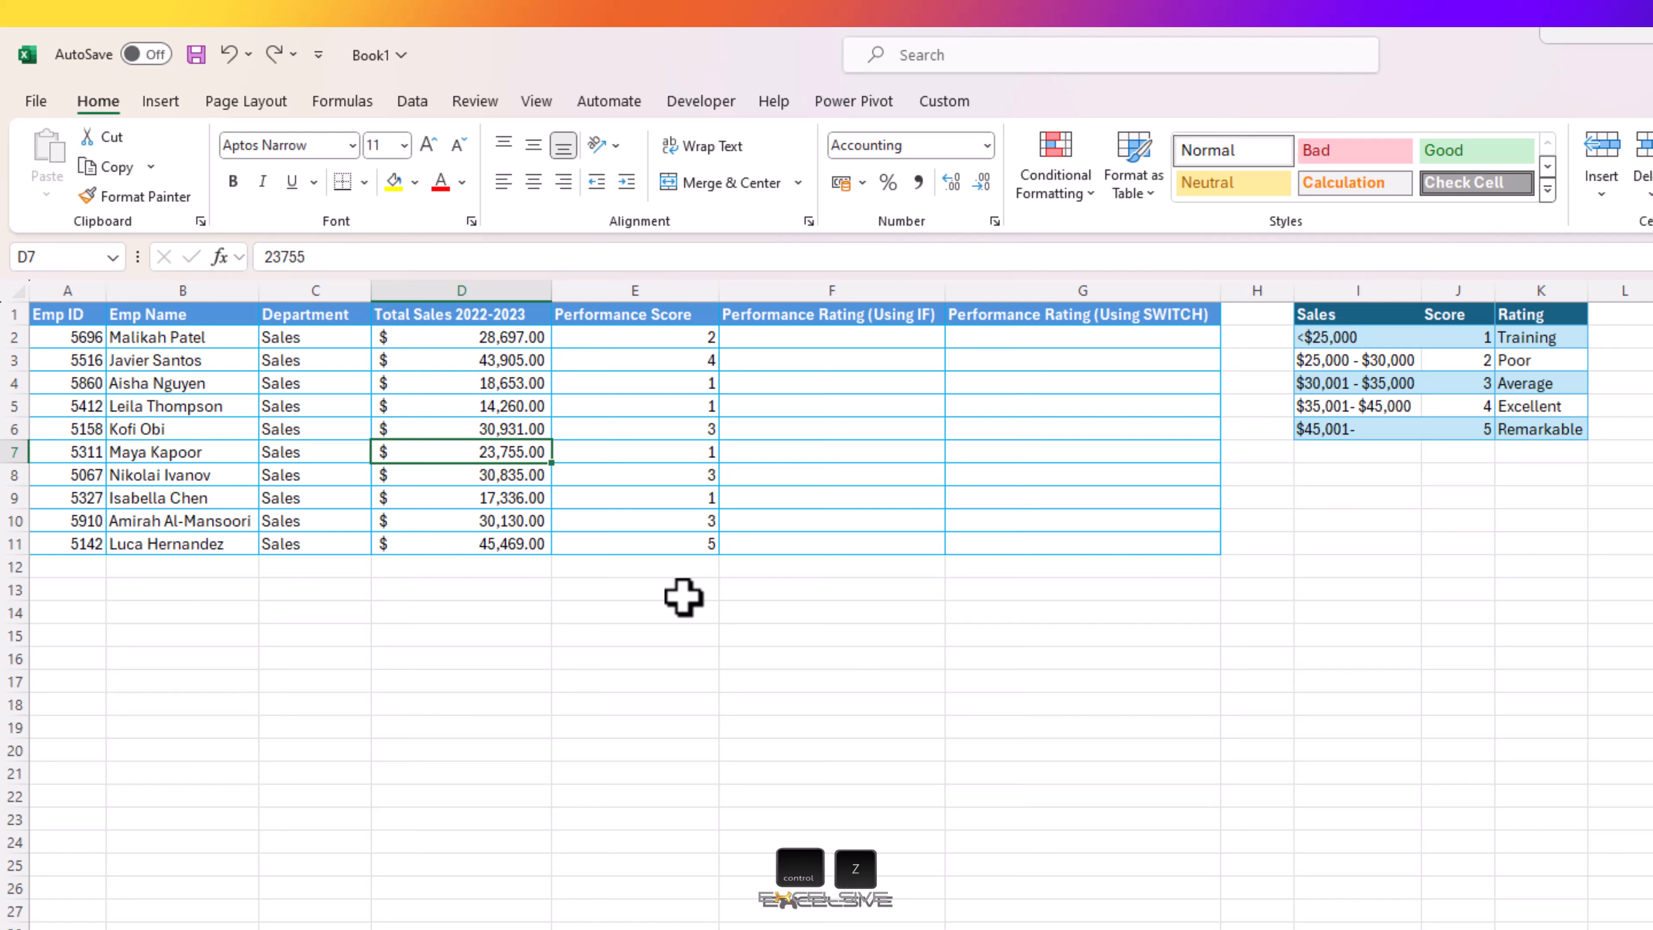
# Step: Start an IF formula in F2 that returns the absolute reference $K$2 when E2=1
pyautogui.click(779, 345)
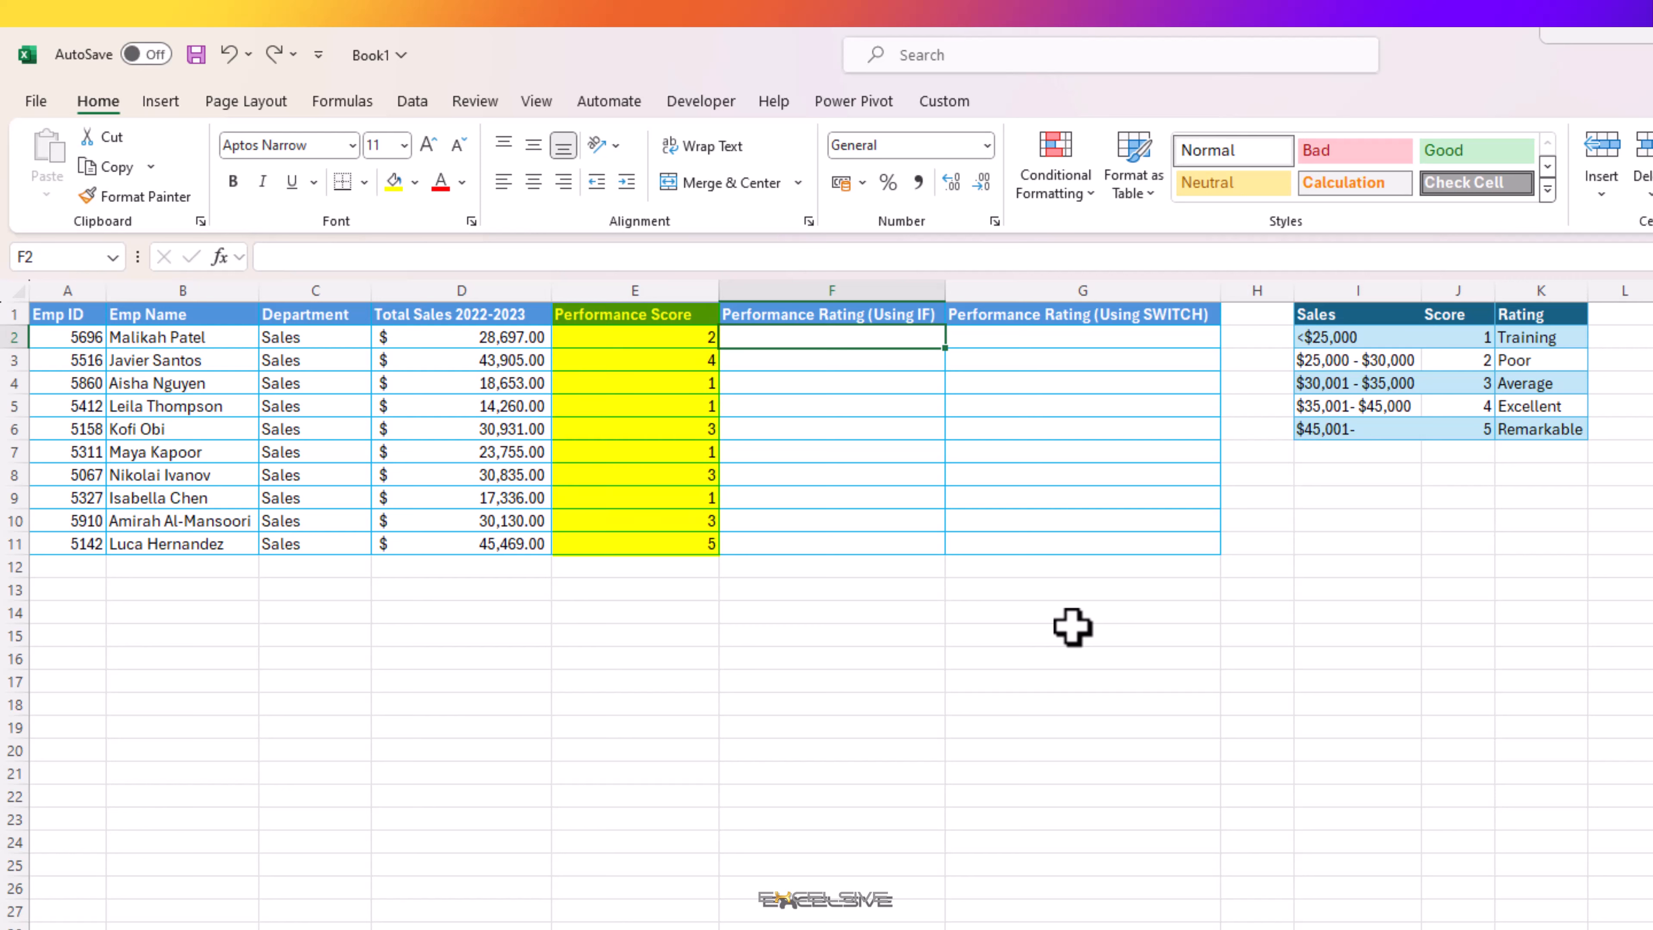
pyautogui.write('=')
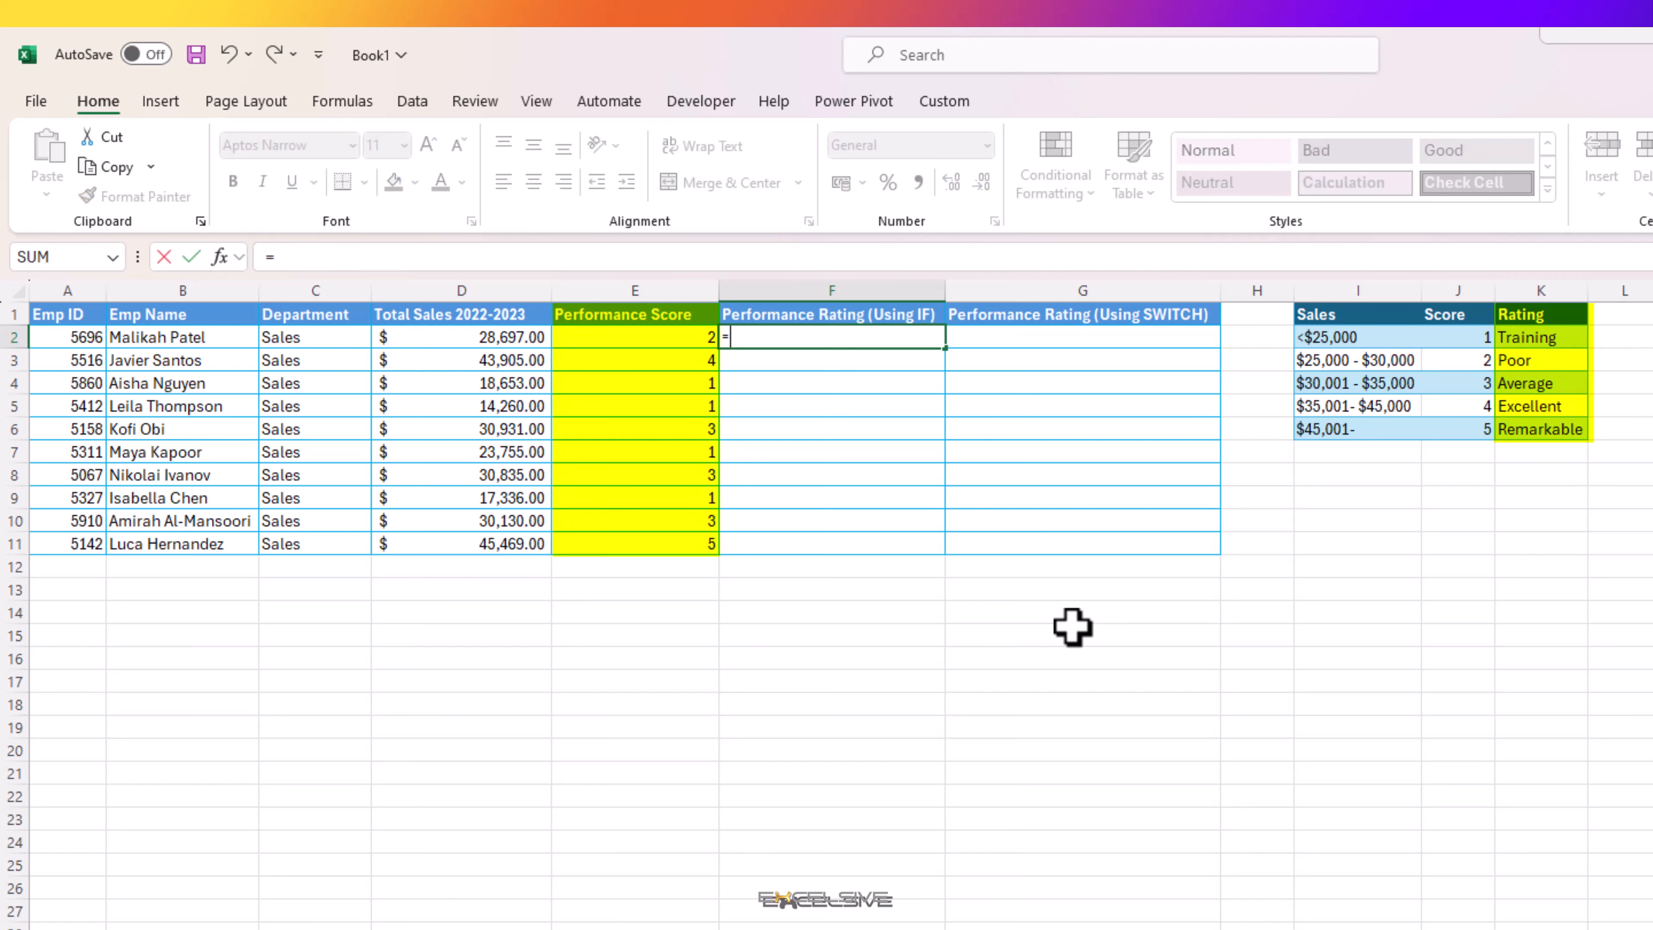
pyautogui.write('IF(')
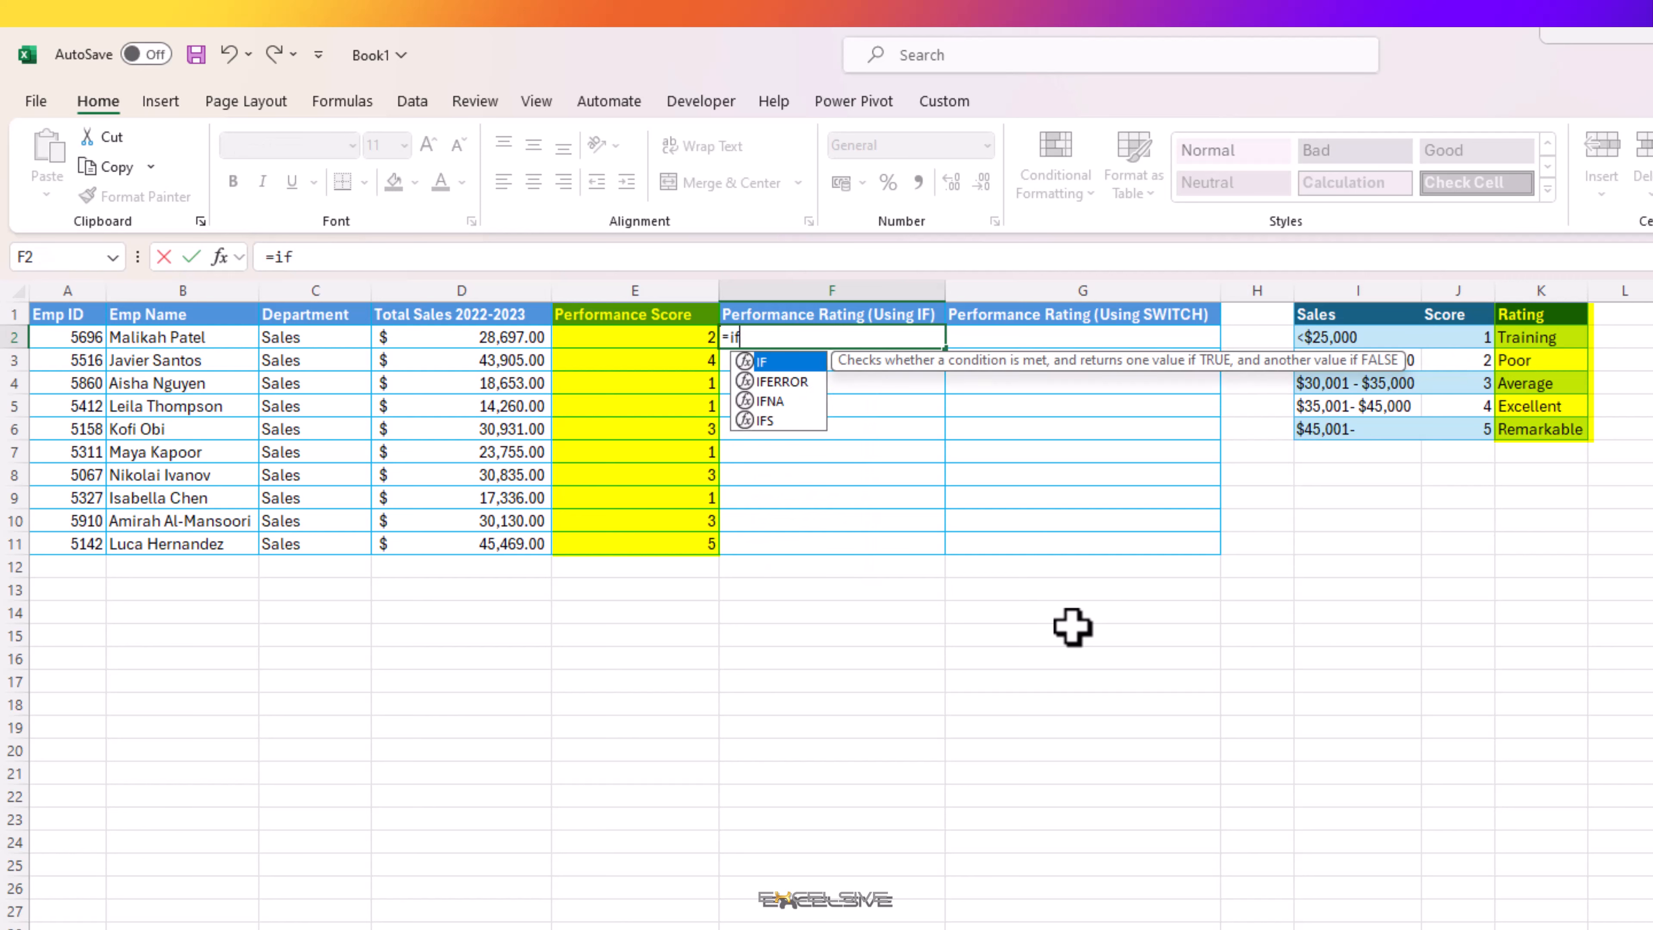
pyautogui.click(677, 336)
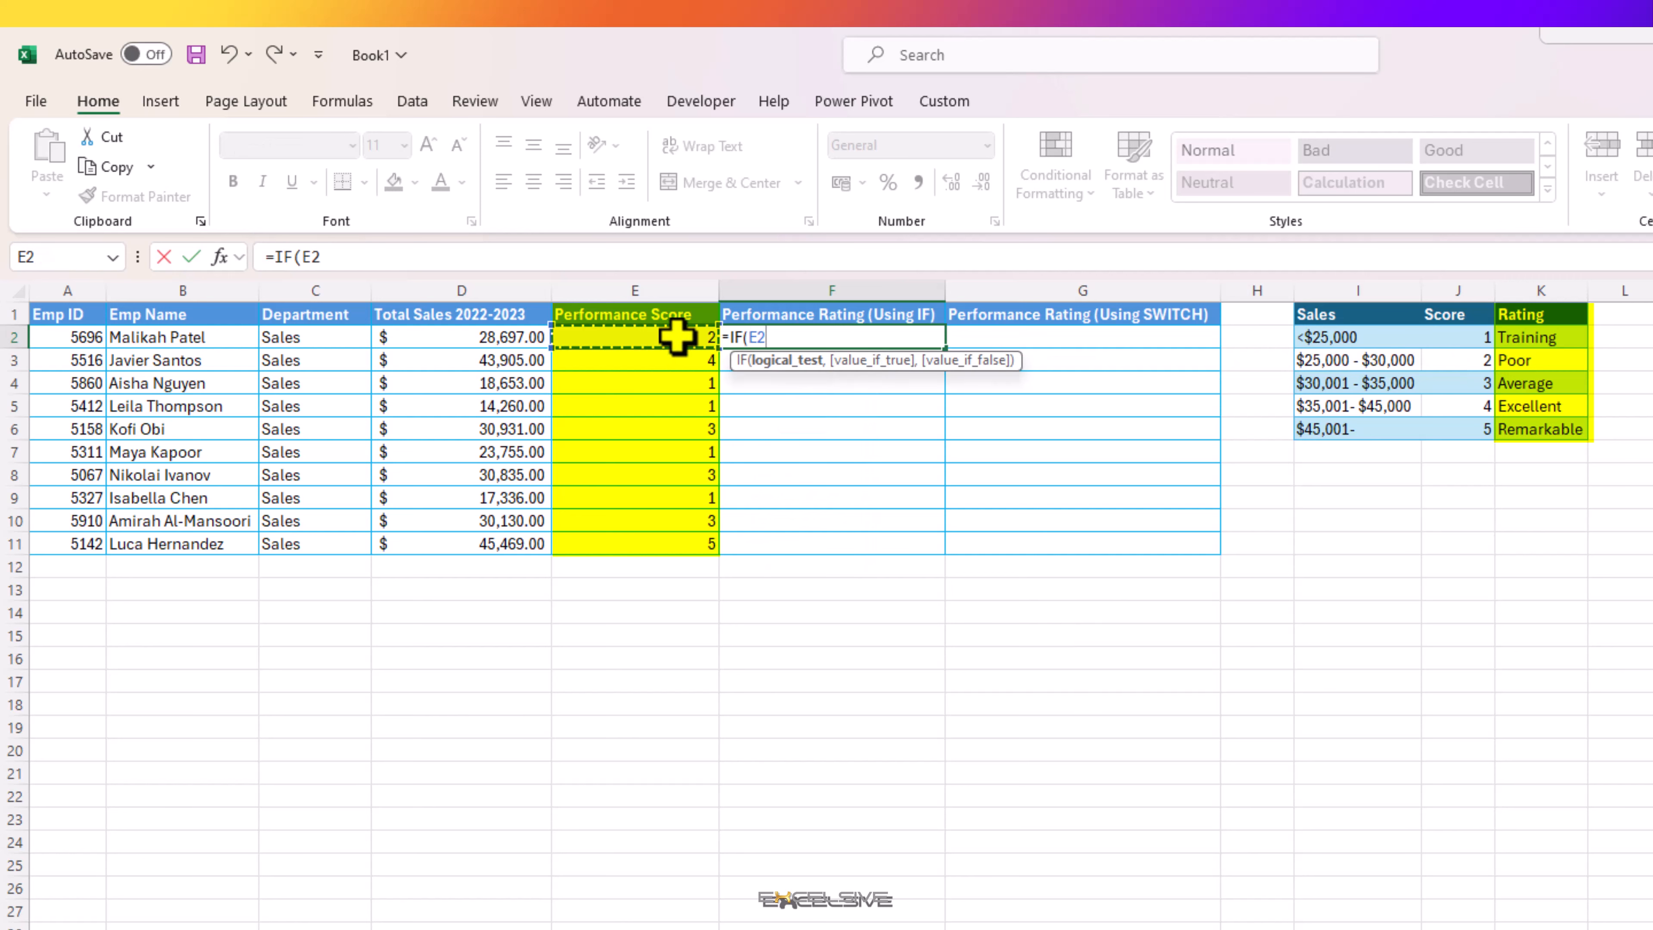
pyautogui.write('=1,')
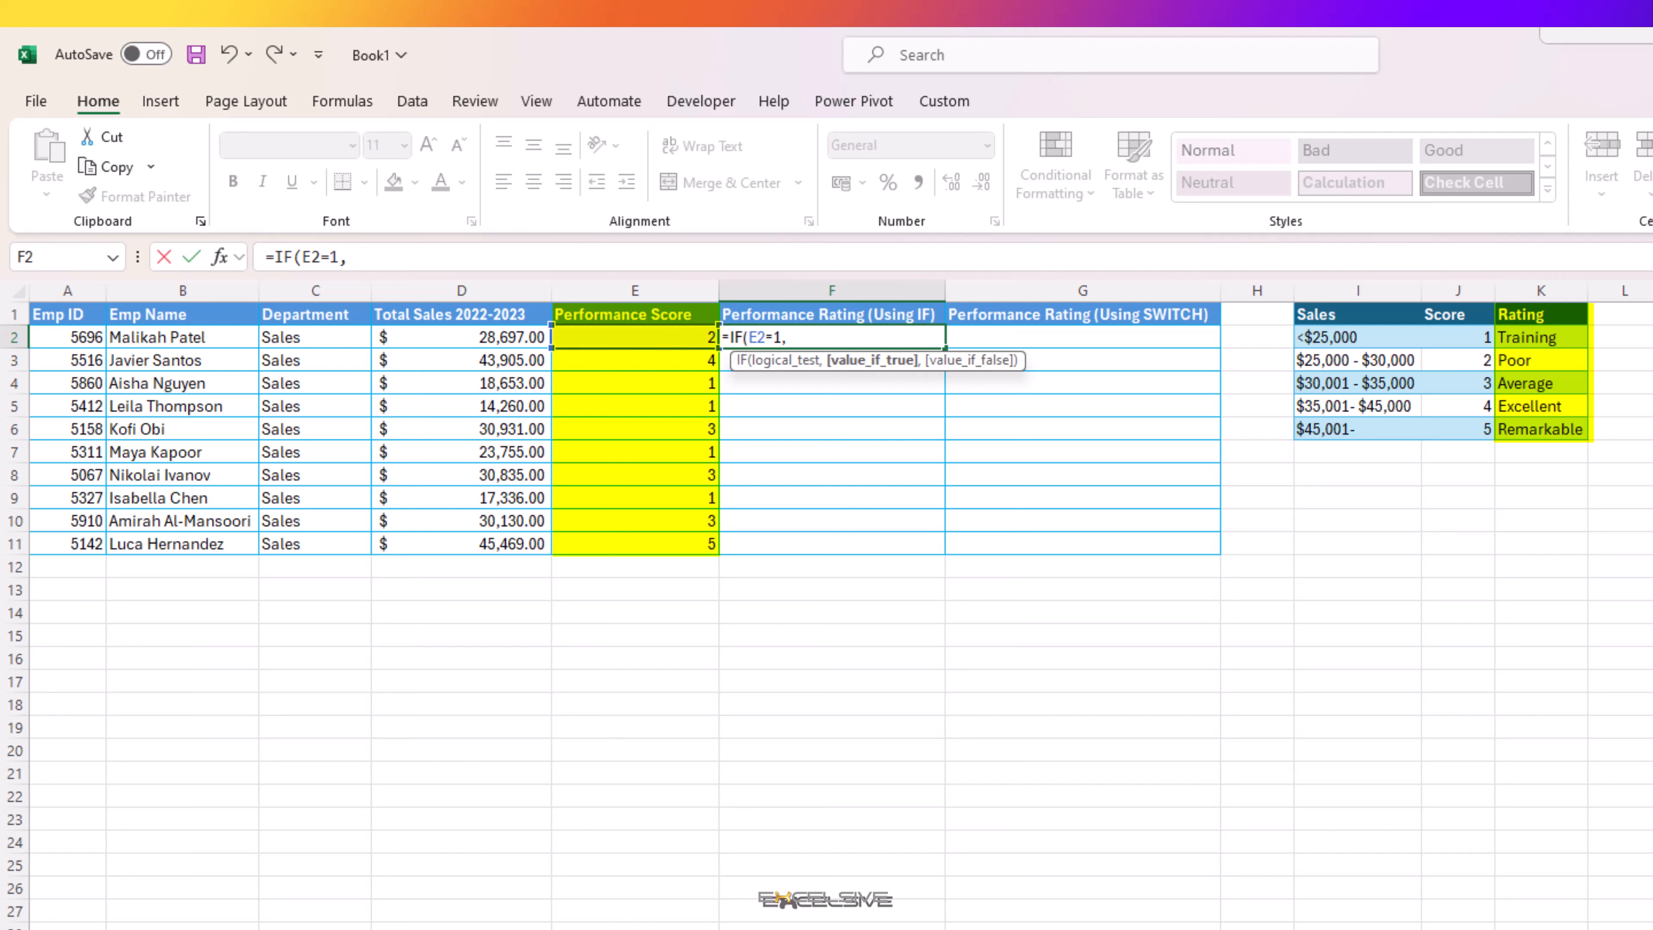
pyautogui.click(1548, 339)
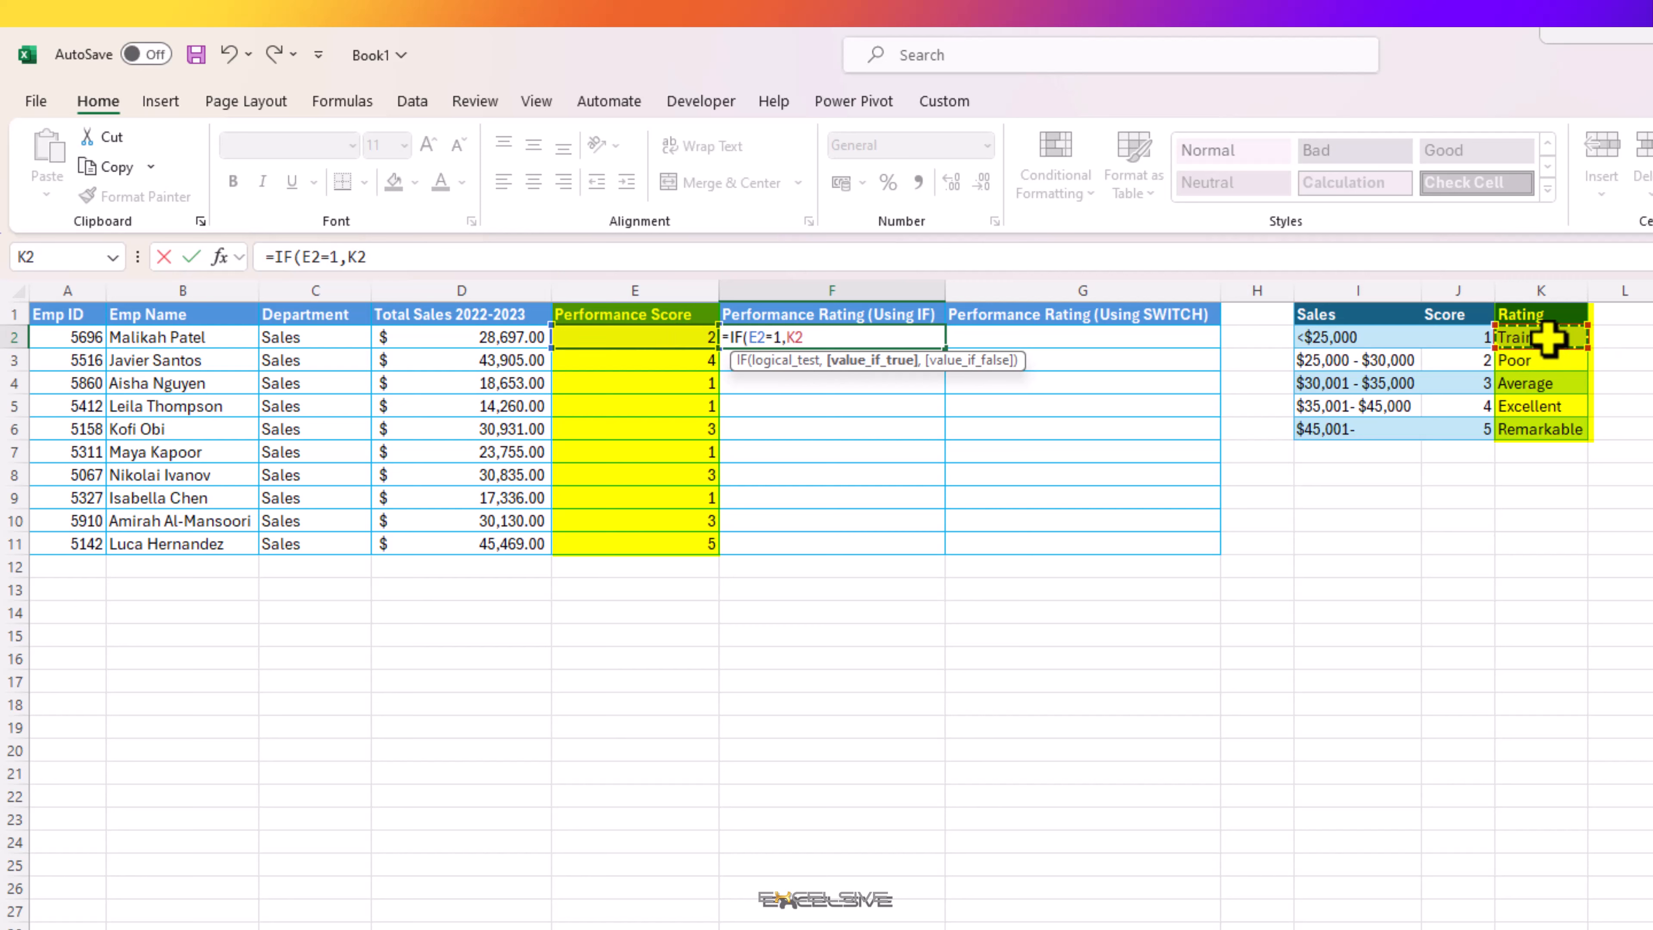
pyautogui.press('F4')
pyautogui.write(',')
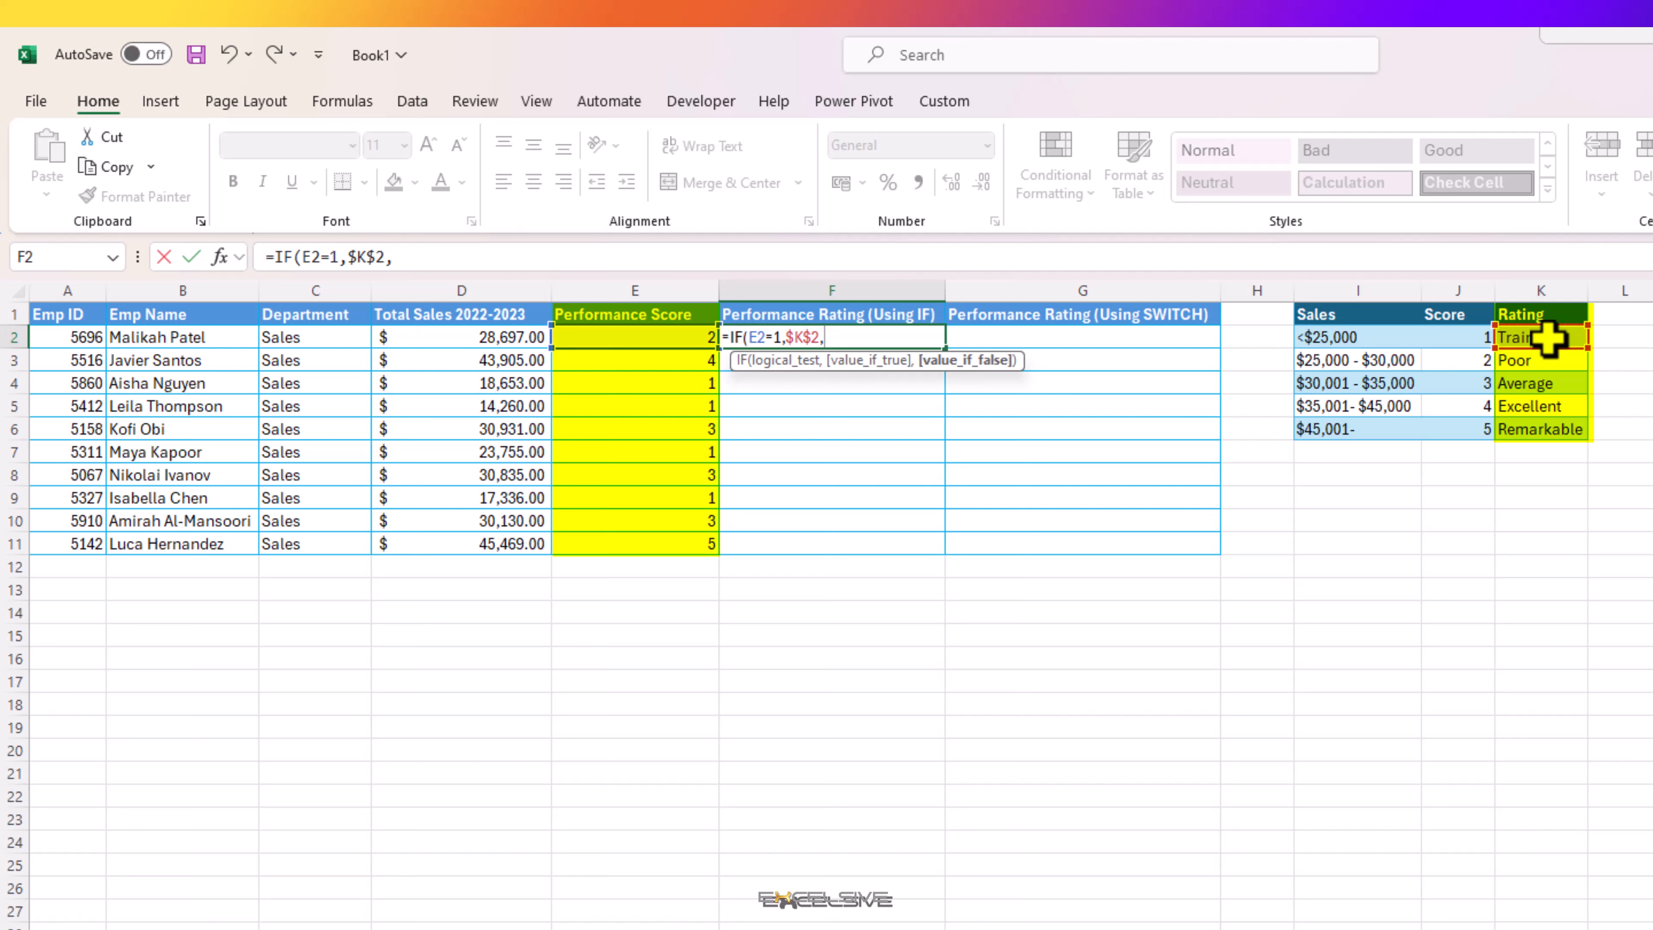
pyautogui.write('if')
# Step: Nest a second IF in the F2 formula that returns $K$3 when E2=2
pyautogui.press('Tab')
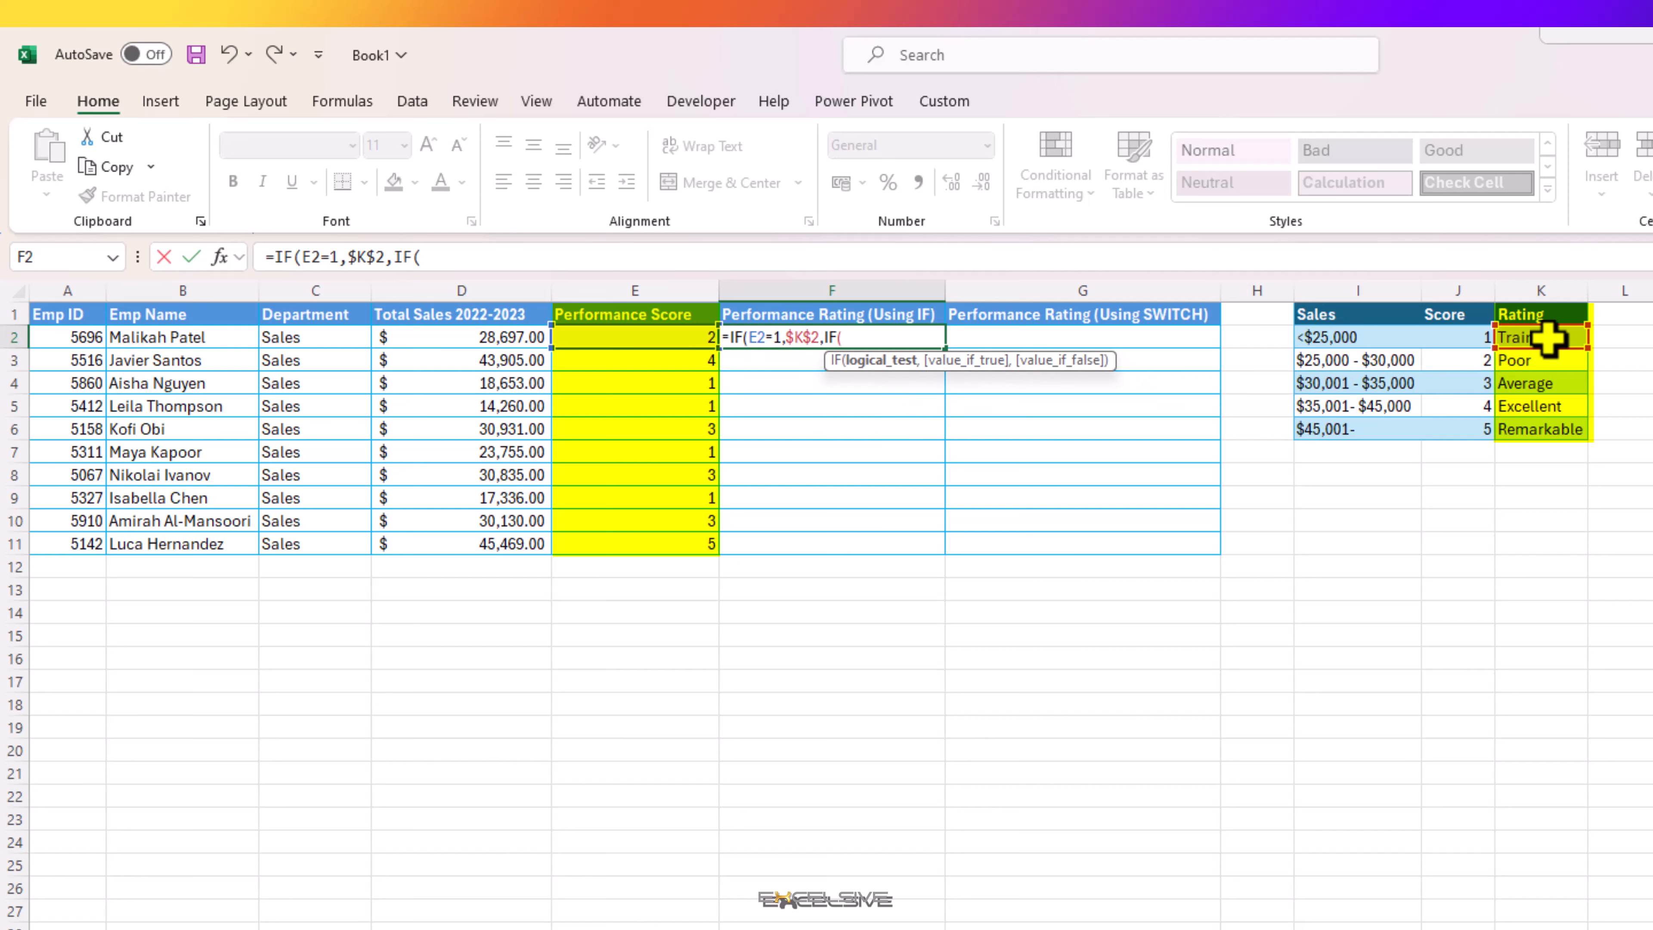
pyautogui.click(673, 338)
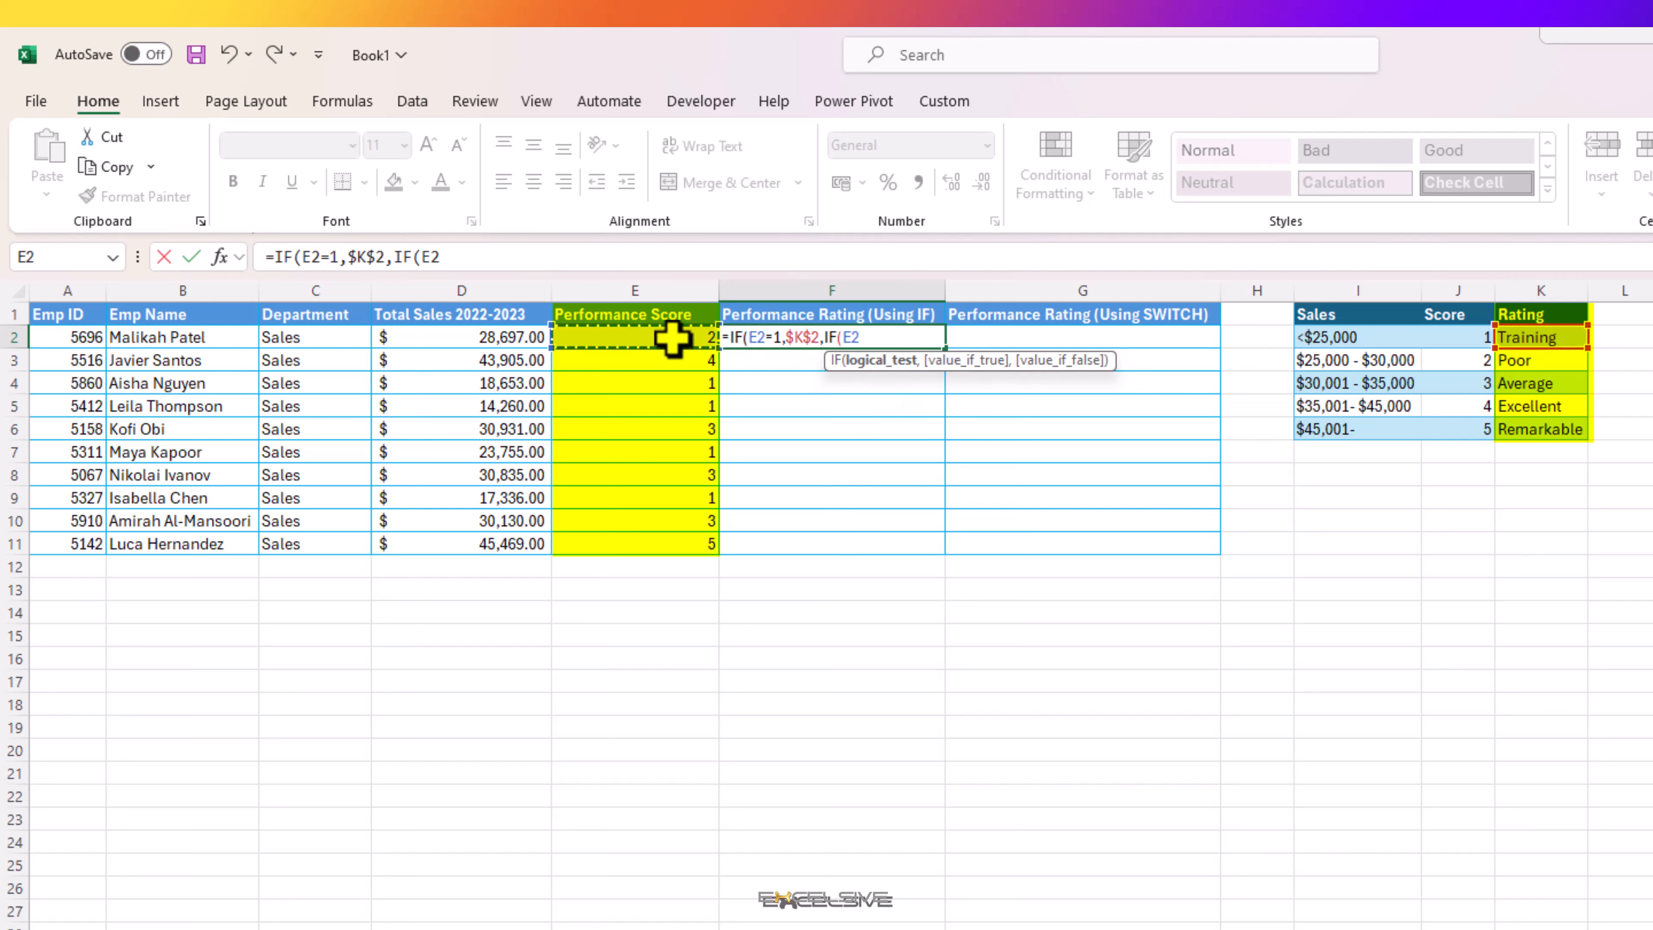
pyautogui.write('=2,')
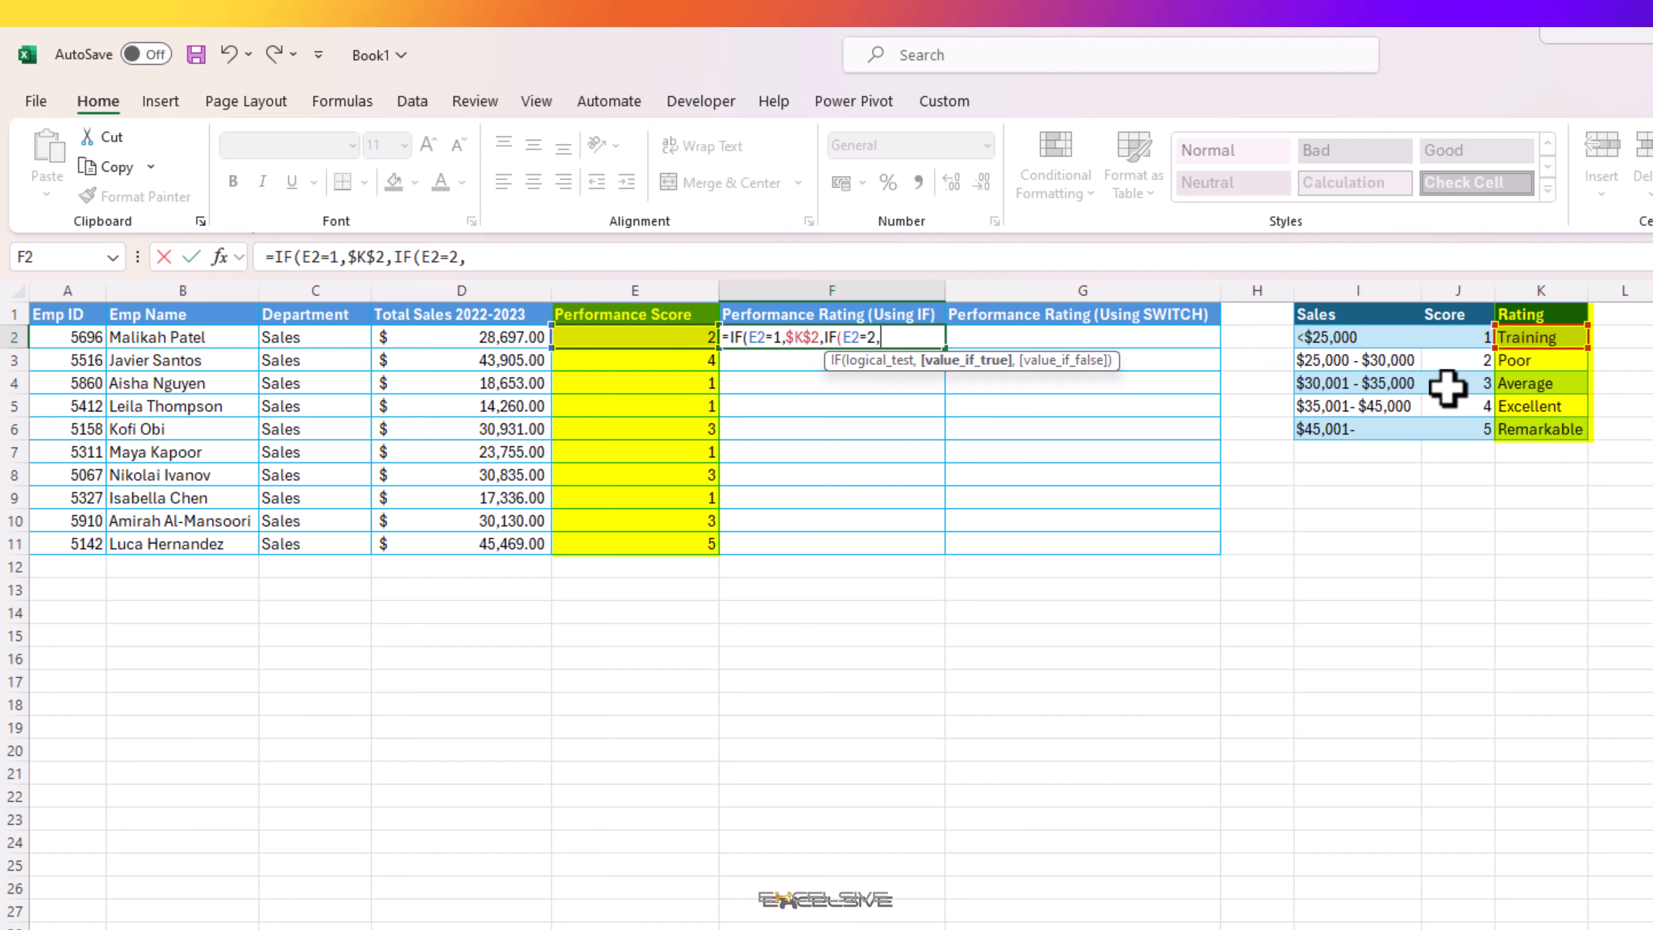
pyautogui.click(1553, 365)
pyautogui.press('F4')
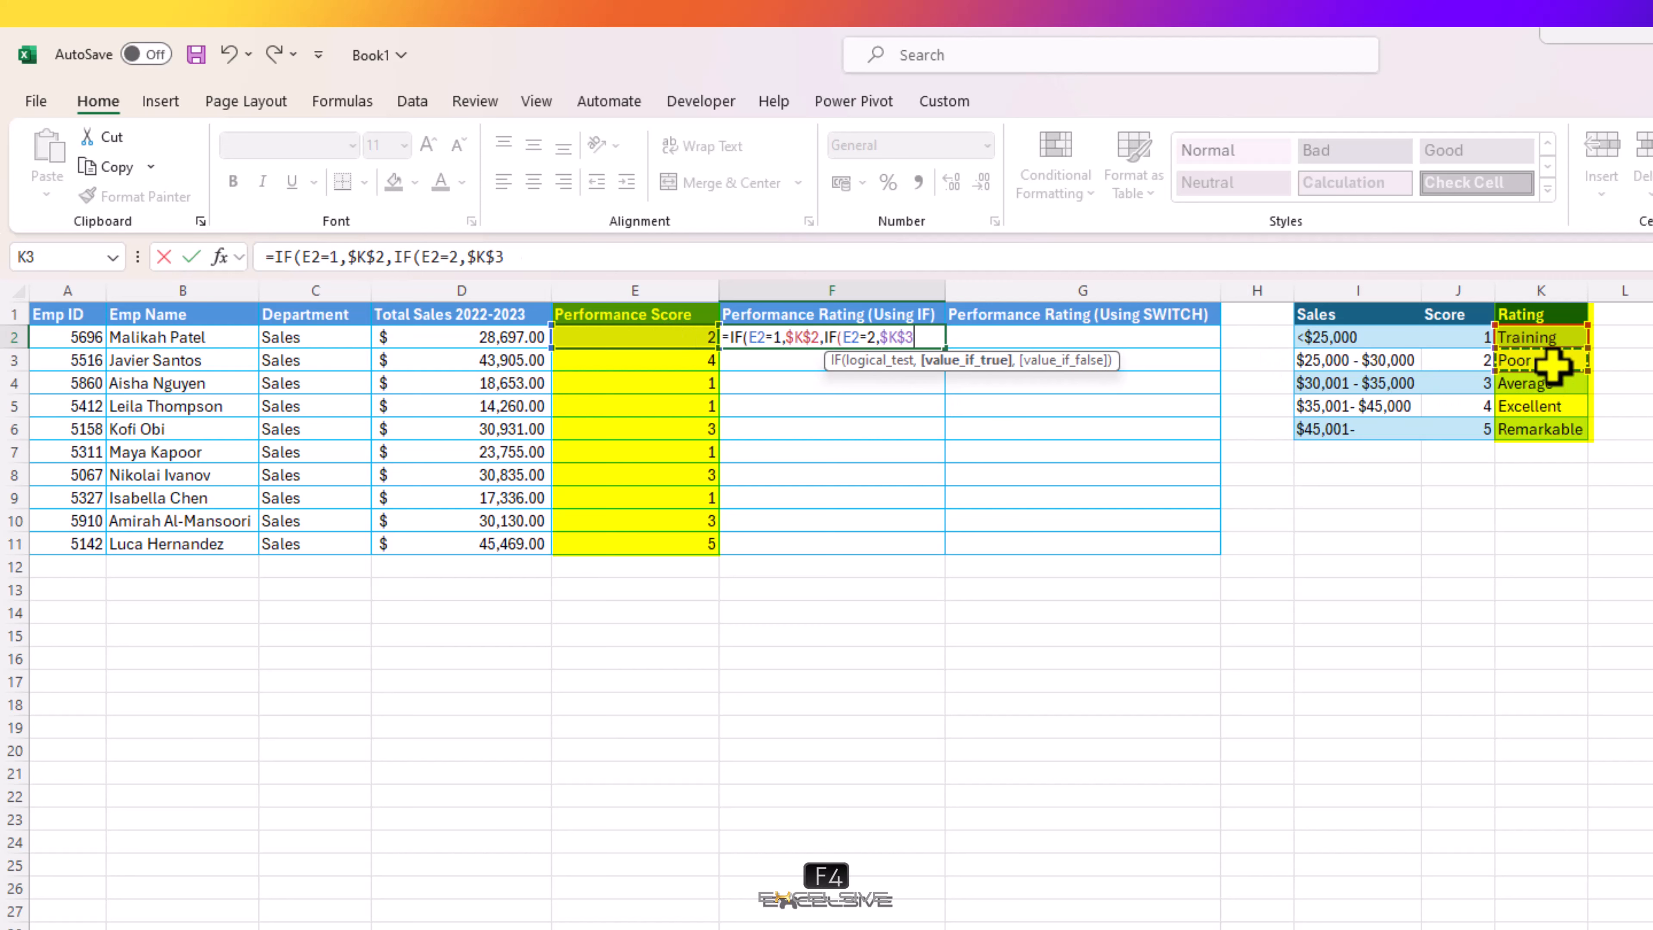
# Step: Nest a third IF in the F2 formula that returns $K$4 when E2=3
pyautogui.write(',')
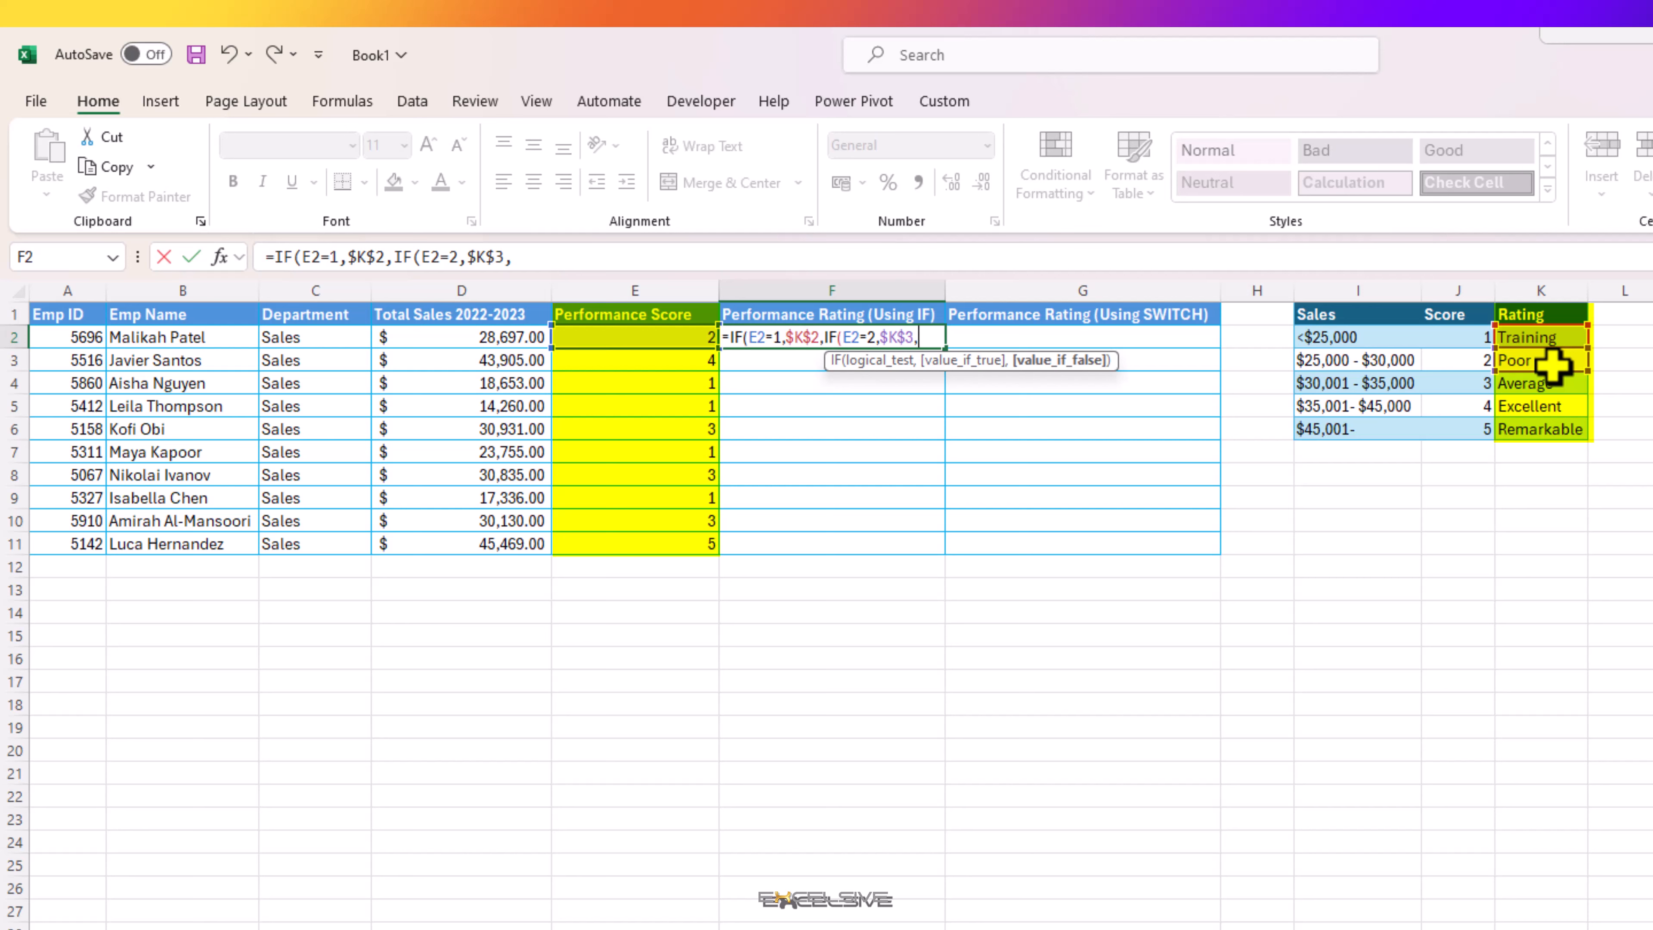
pyautogui.write('IF(')
pyautogui.click(668, 337)
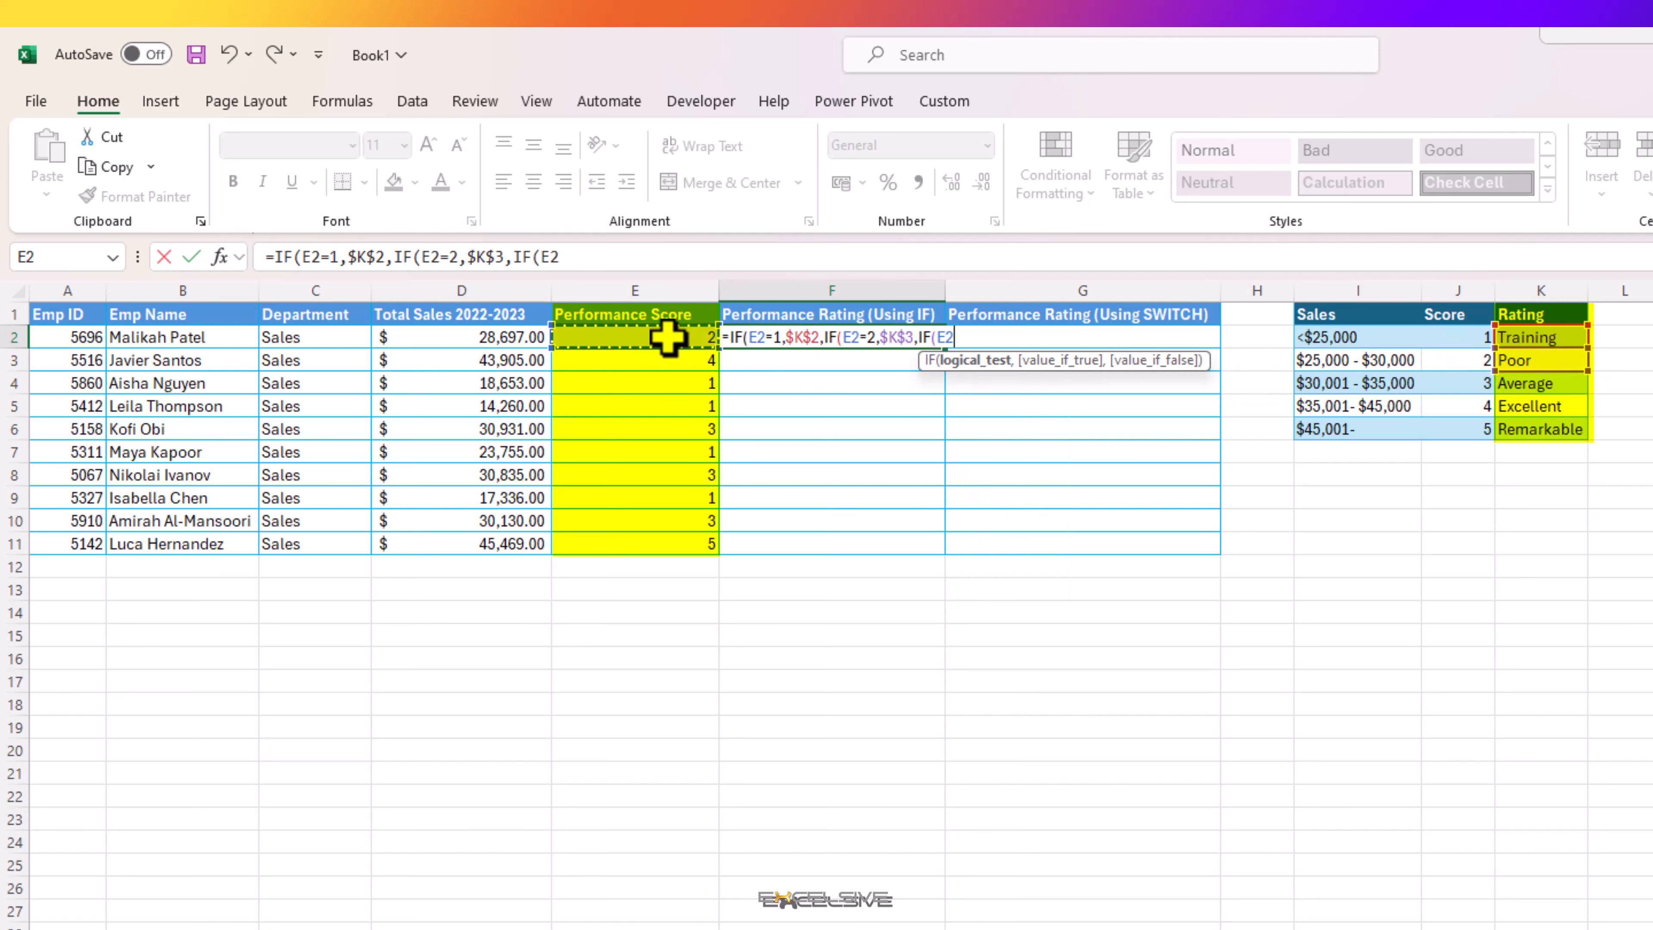
pyautogui.write('=3,')
pyautogui.click(1513, 384)
pyautogui.press('F4')
# Step: Nest a fourth IF in the F2 formula that returns $K$5 when E2=4
pyautogui.write(',IF(')
pyautogui.click(663, 337)
pyautogui.write('=4')
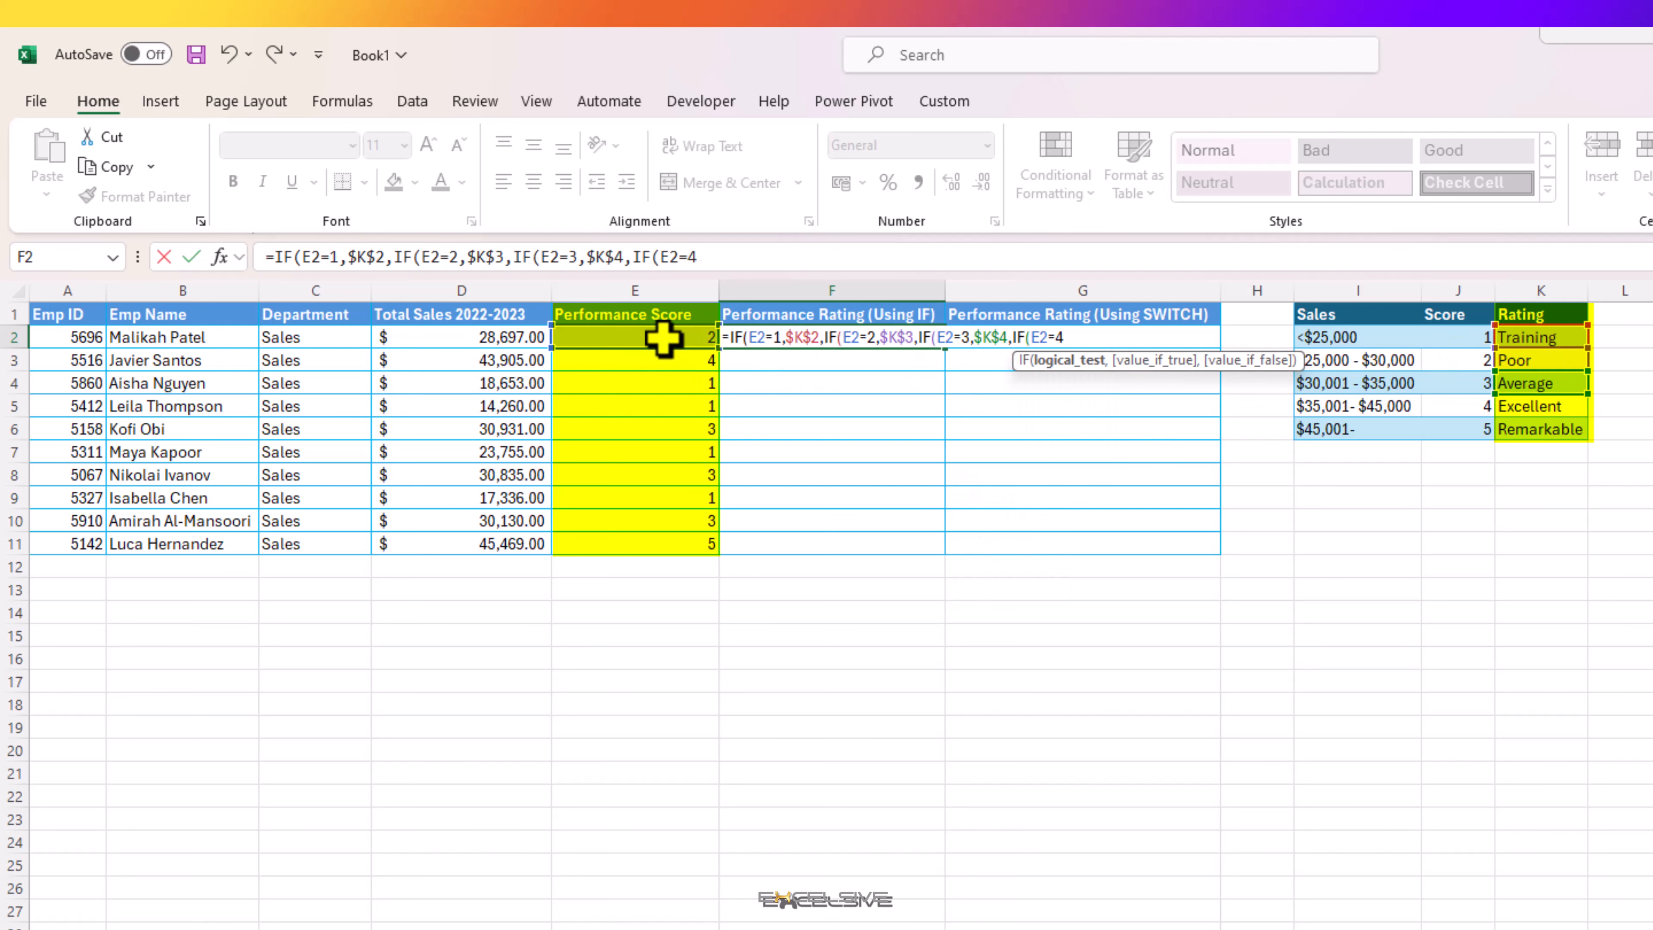
pyautogui.write(',')
pyautogui.click(1516, 406)
pyautogui.press('F4')
pyautogui.write(',IF(')
# Step: Nest a fifth IF returning $K$6 when E2=5, otherwise an empty string "", and complete the formula in F2
pyautogui.click(699, 337)
pyautogui.write('=')
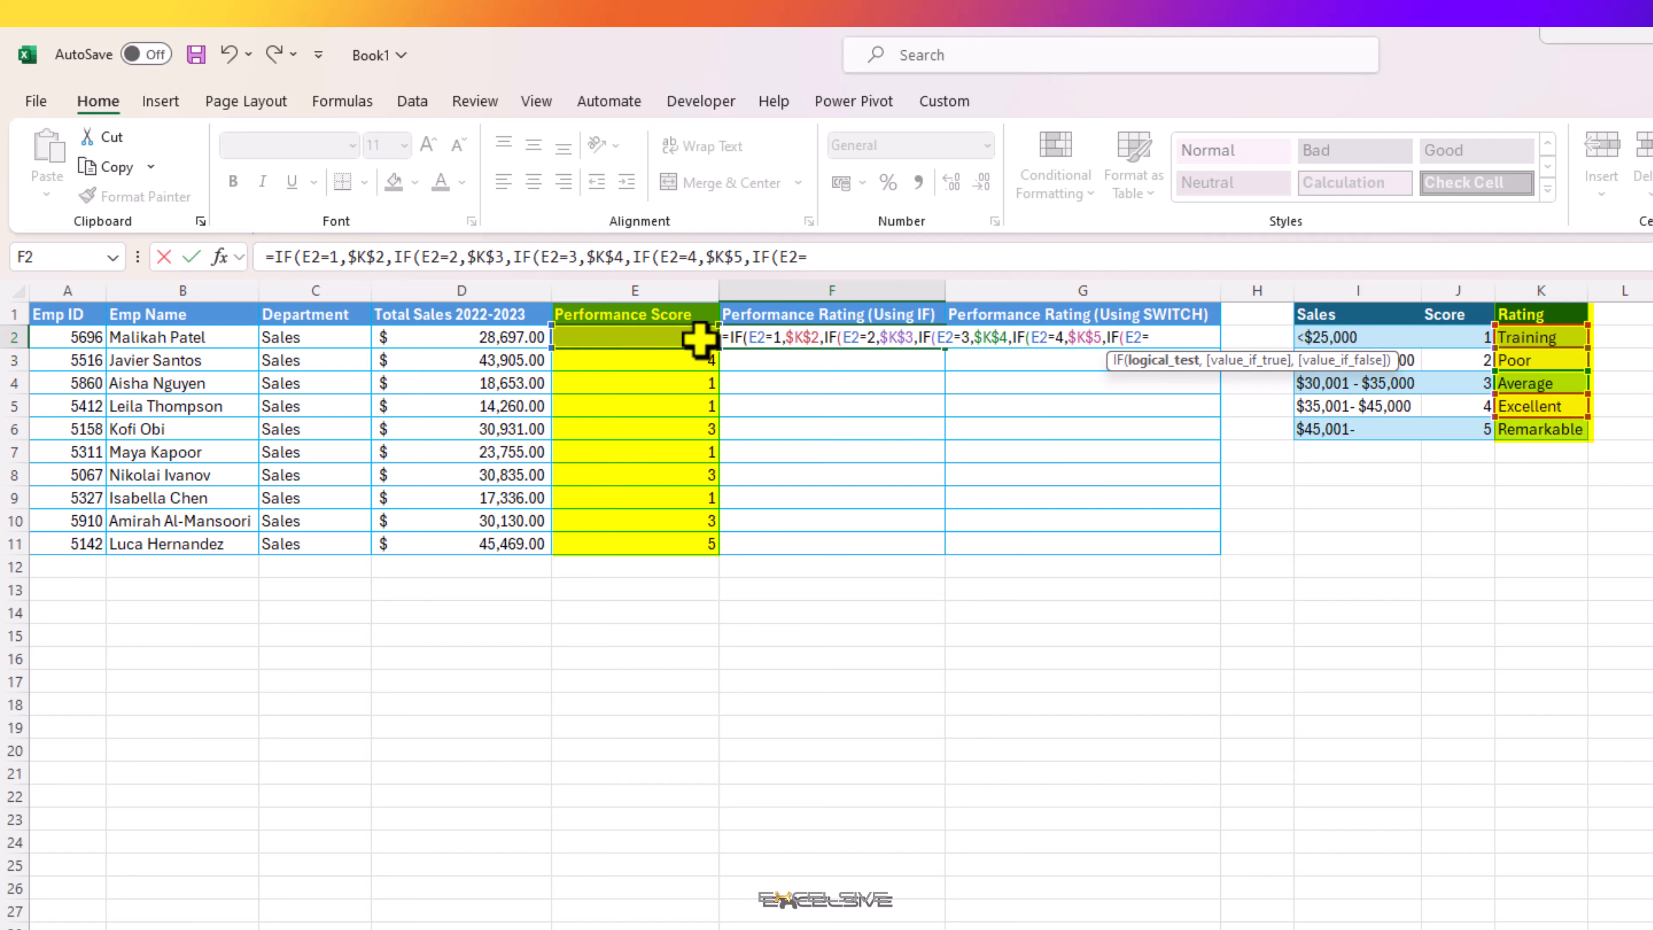
pyautogui.write('5,')
pyautogui.click(1510, 430)
pyautogui.press('F4')
pyautogui.write(',"")))))')
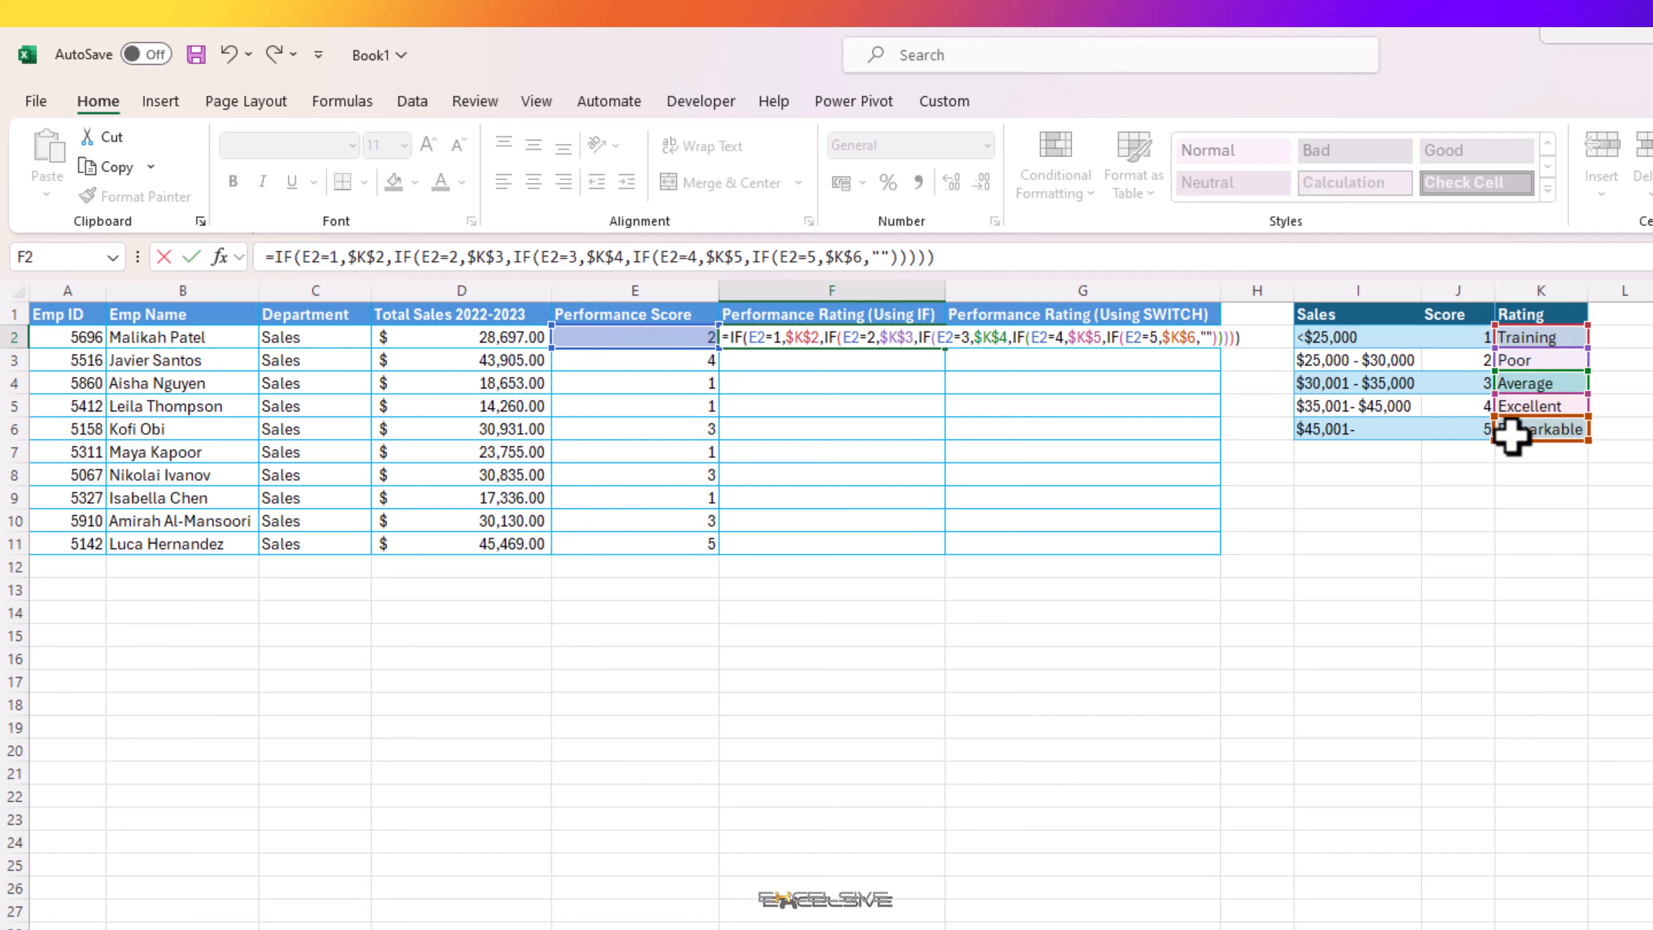
pyautogui.press('Return')
# Step: Fill the nested IF formula from F2 down to F11 and check the copied formula in F11 against the scores
pyautogui.click(882, 339)
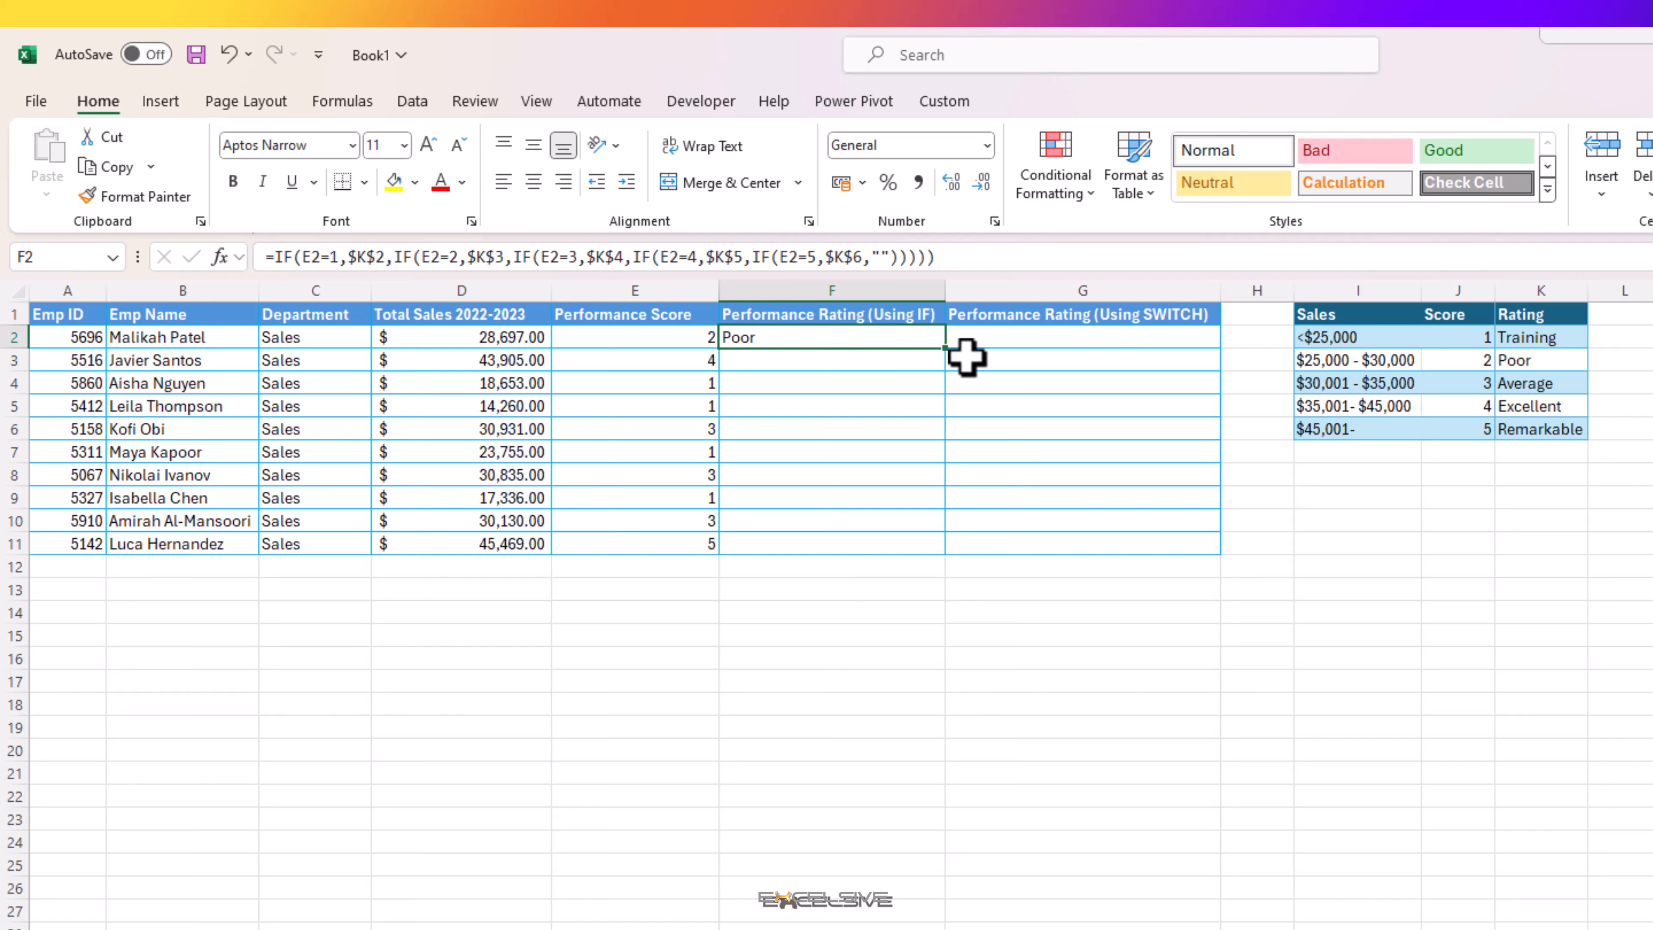
pyautogui.moveTo(952, 351); pyautogui.dragTo(977, 561)
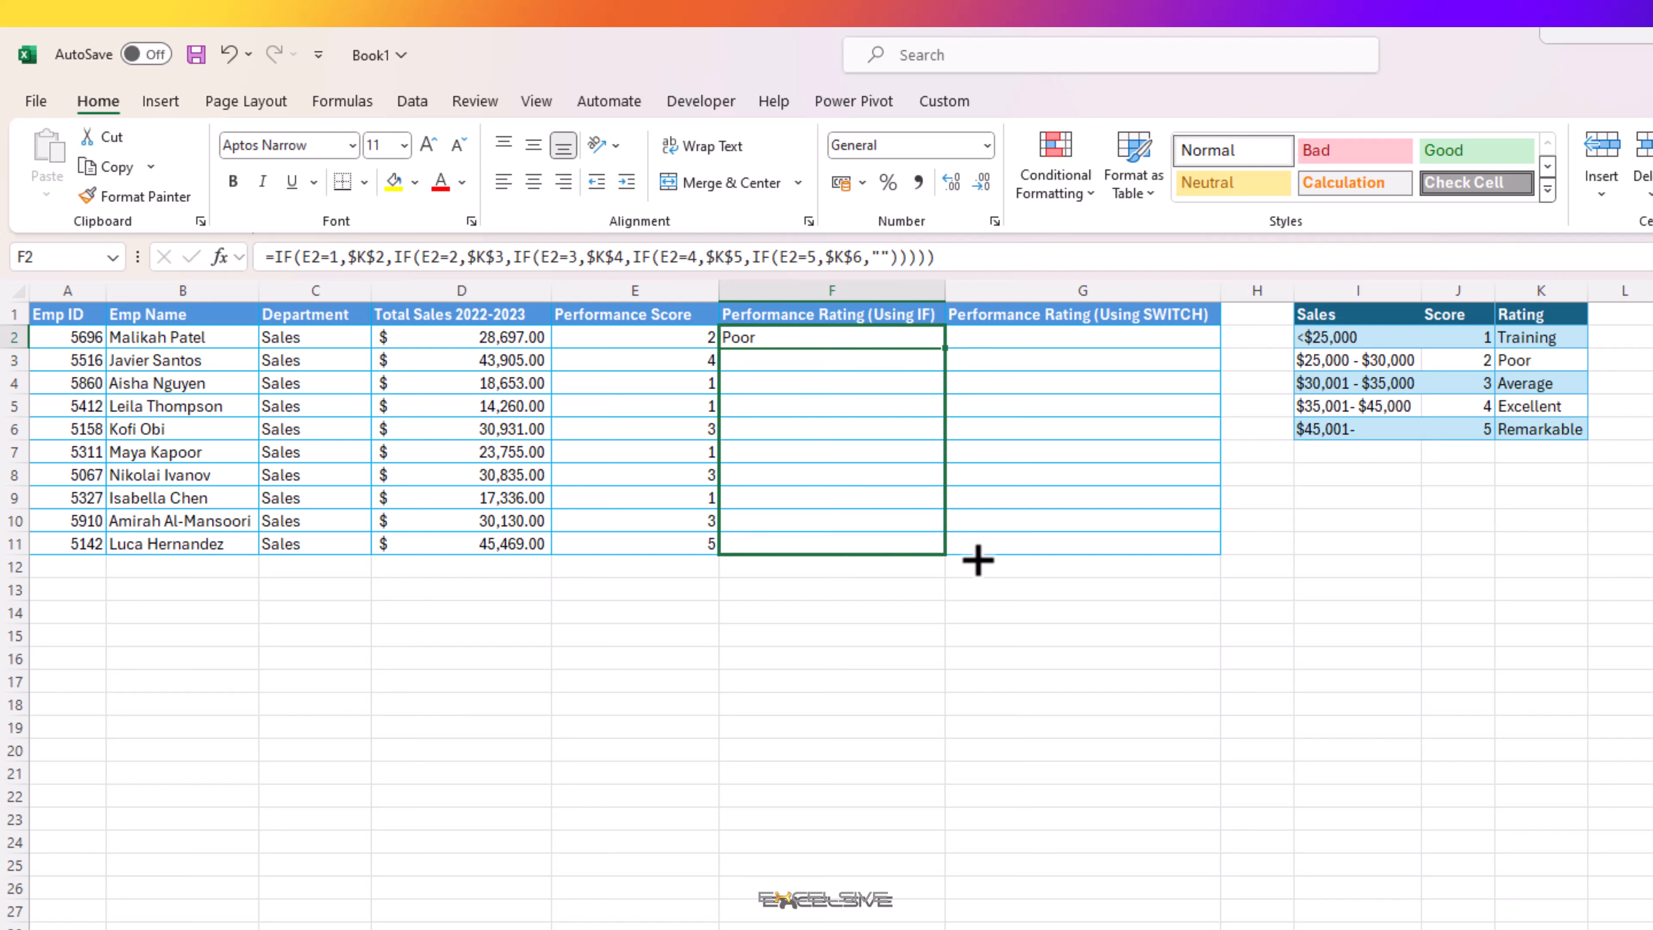
pyautogui.click(800, 541)
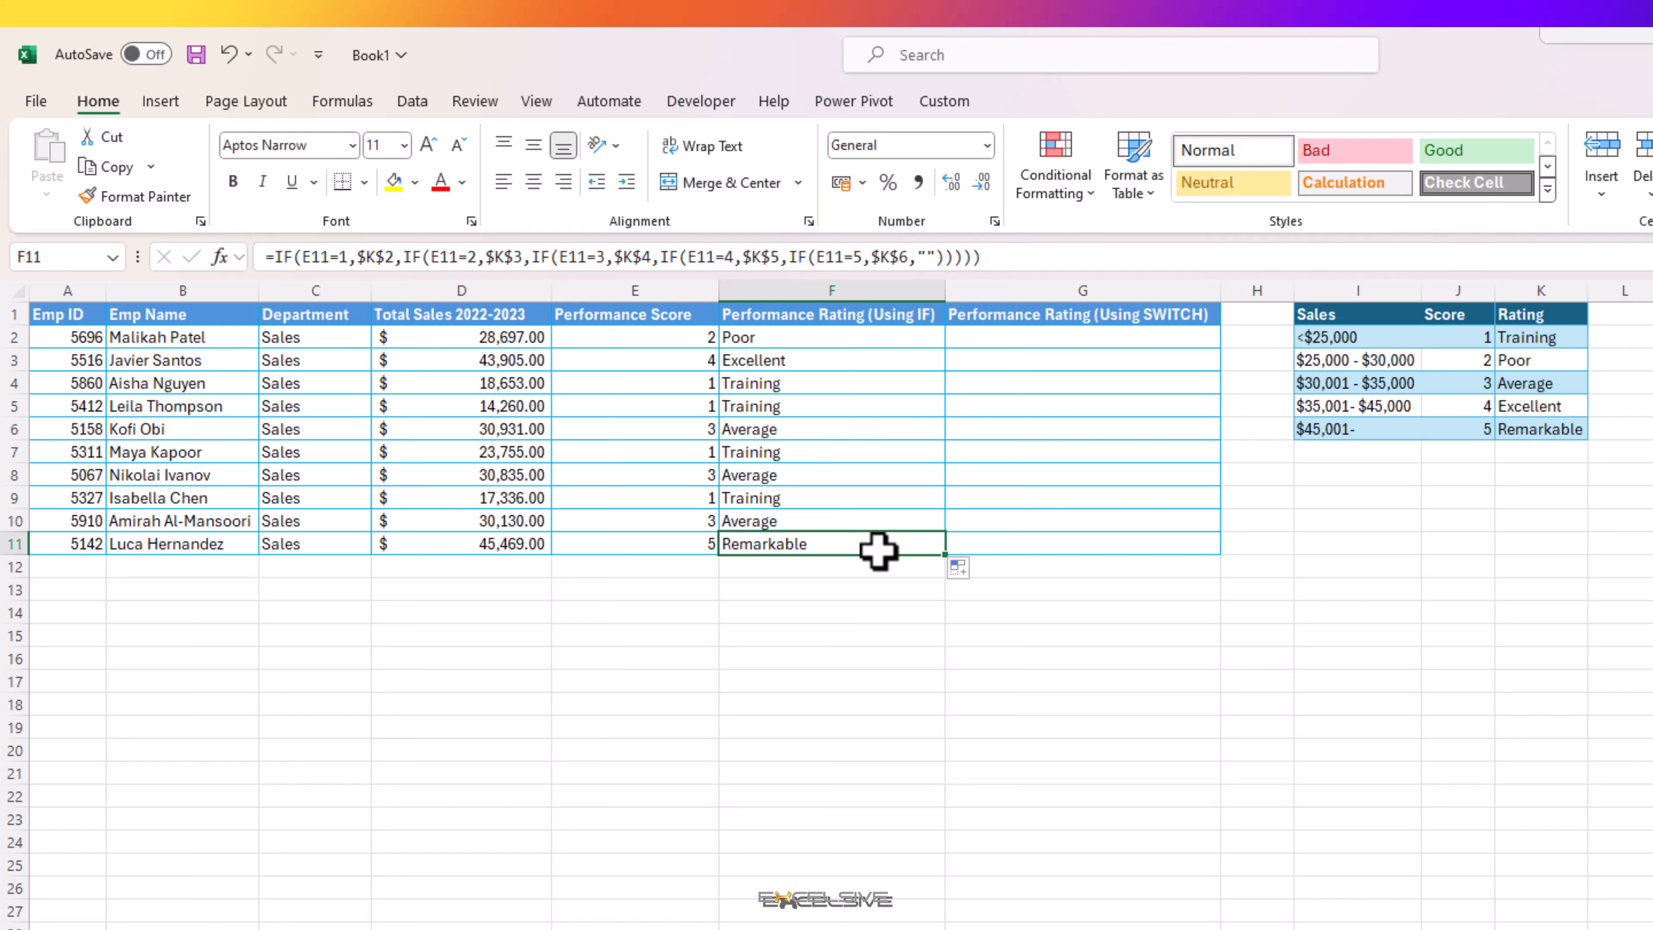
pyautogui.click(701, 381)
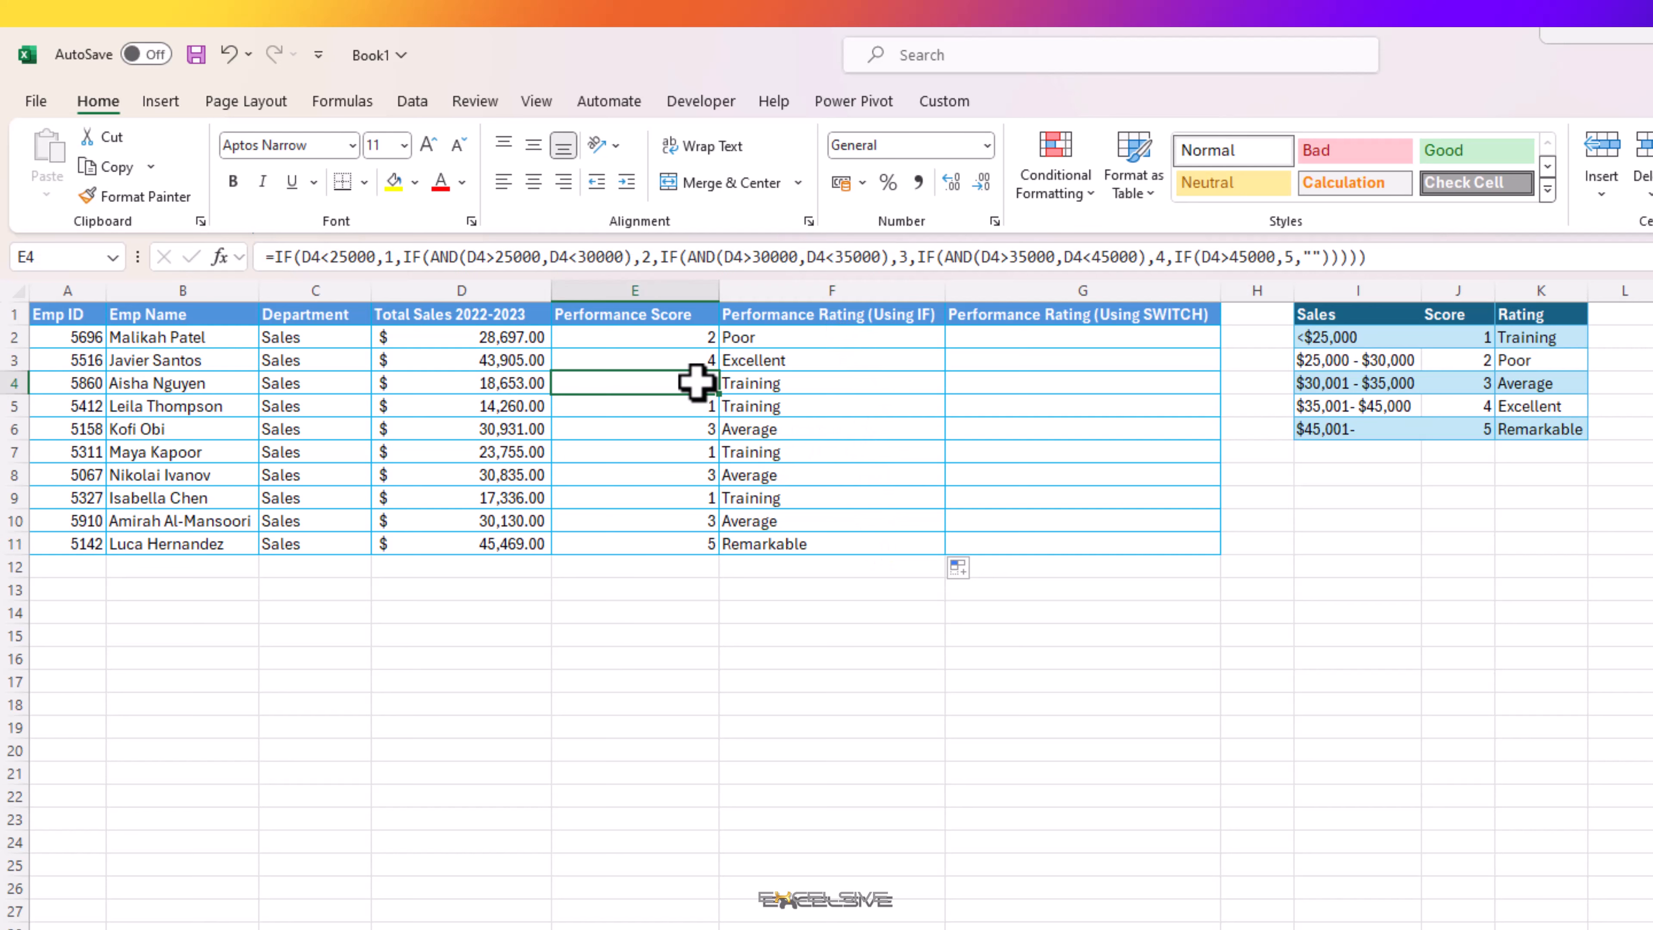
# Step: Test the IF rating formula by entering a score of 4 in E4, and undo the change
pyautogui.write('4')
pyautogui.press('Return')
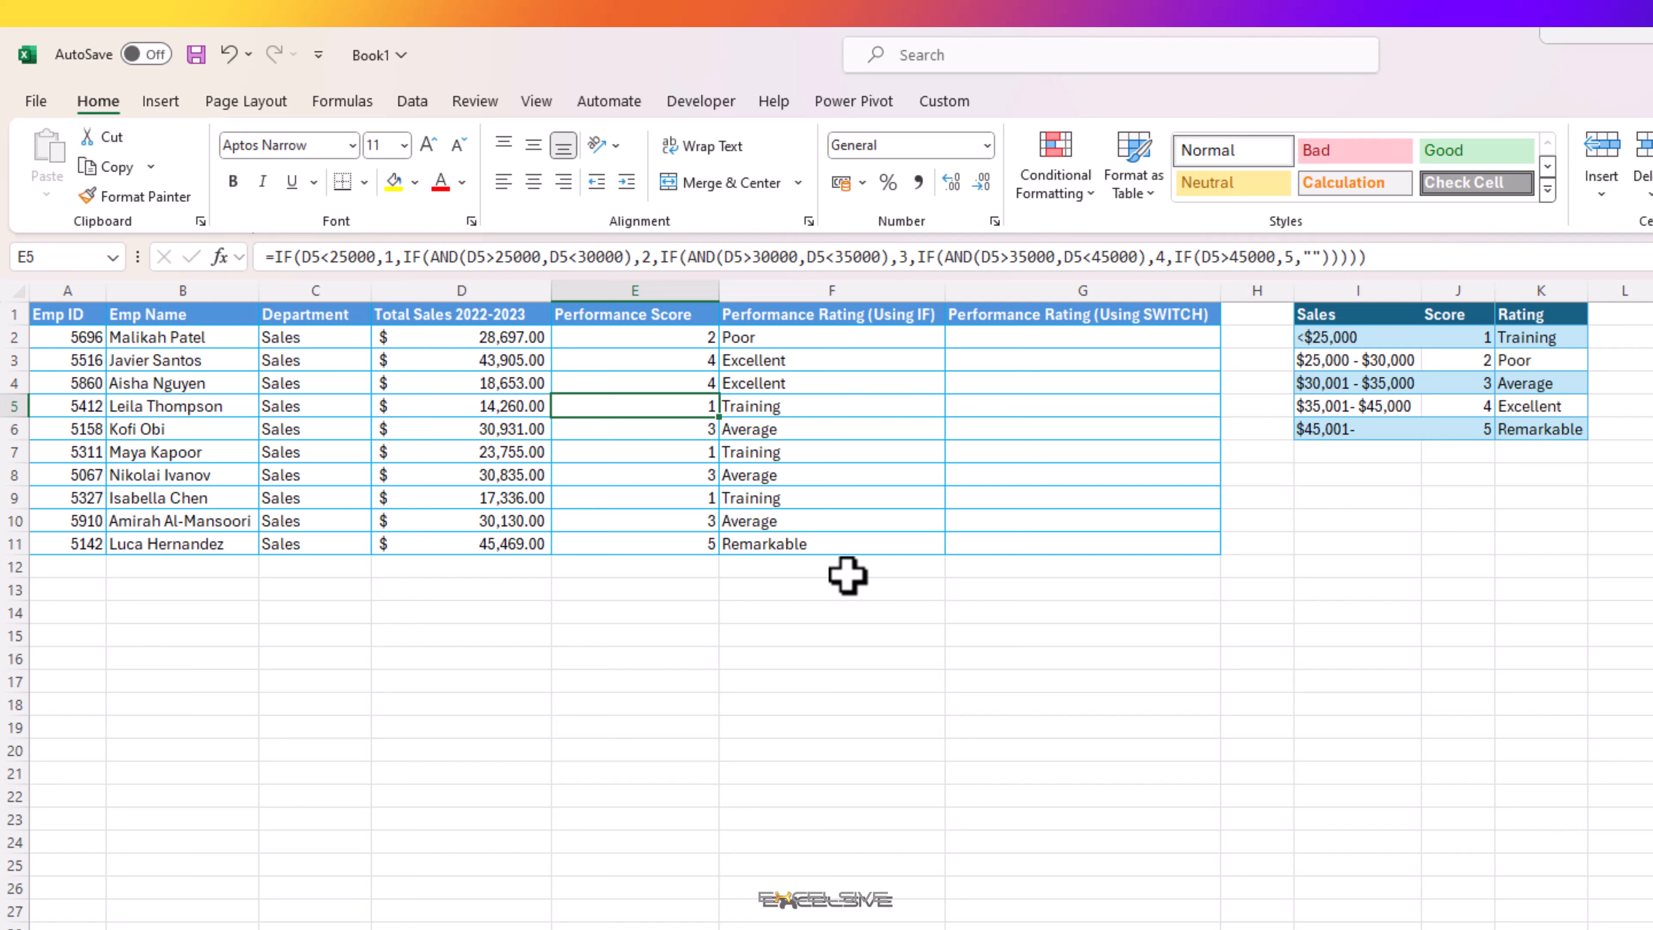
pyautogui.press('F4')
pyautogui.hotkey('ctrl', 'z')
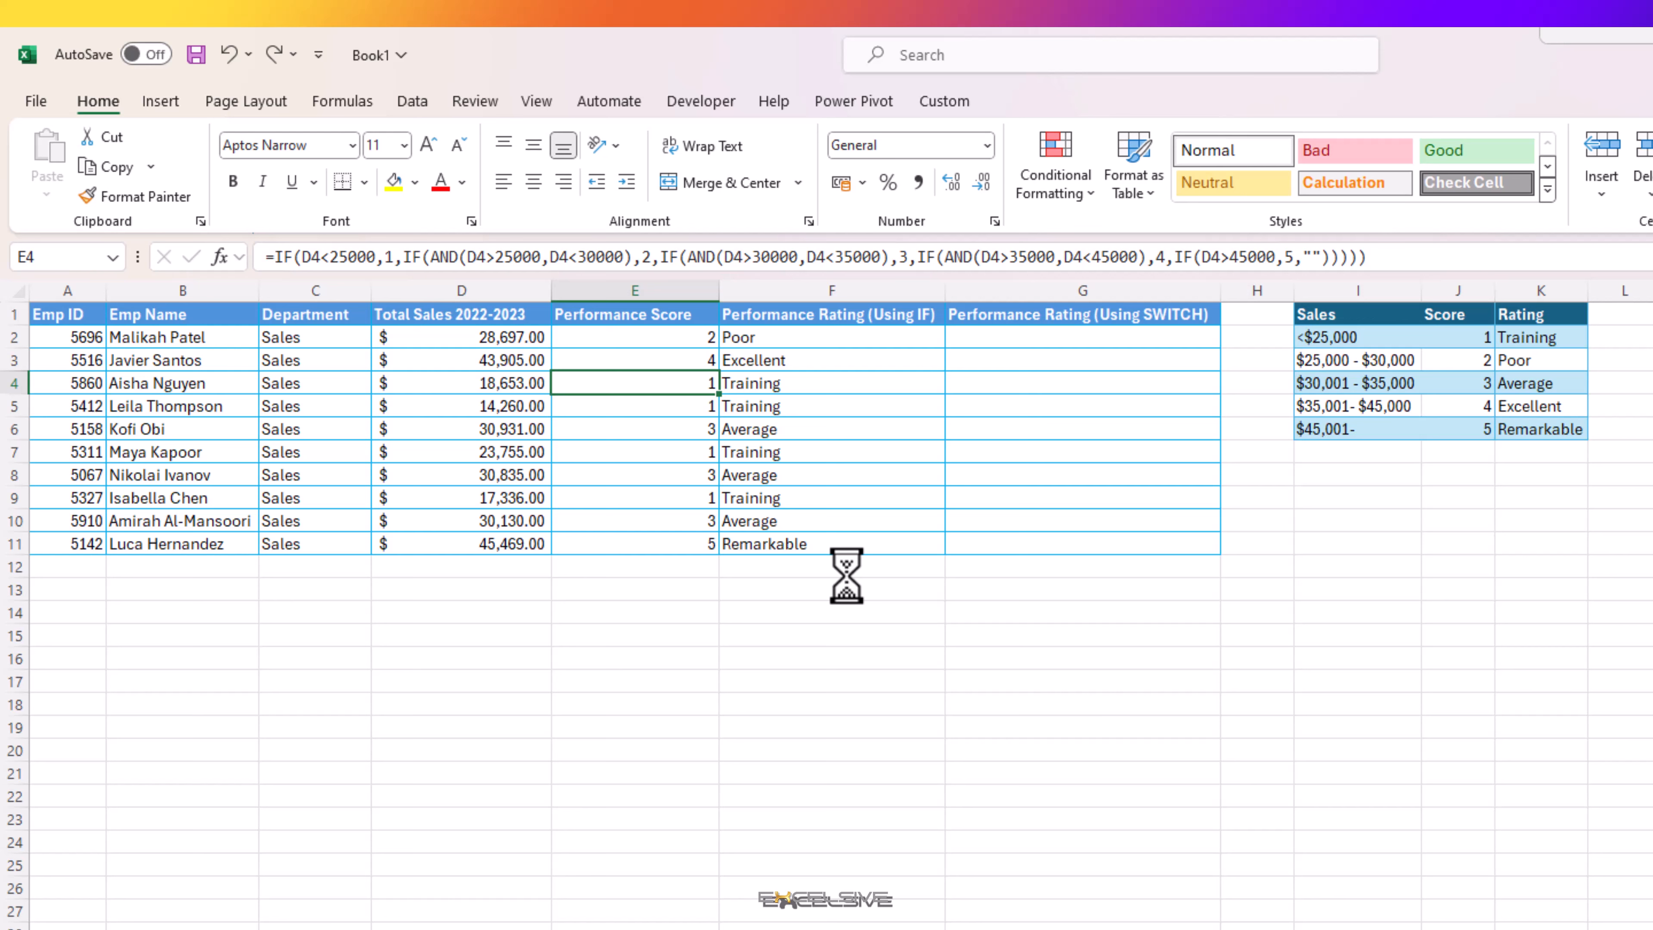
# Step: Start a SWITCH formula in G2 that evaluates the performance score in E2
pyautogui.click(796, 337)
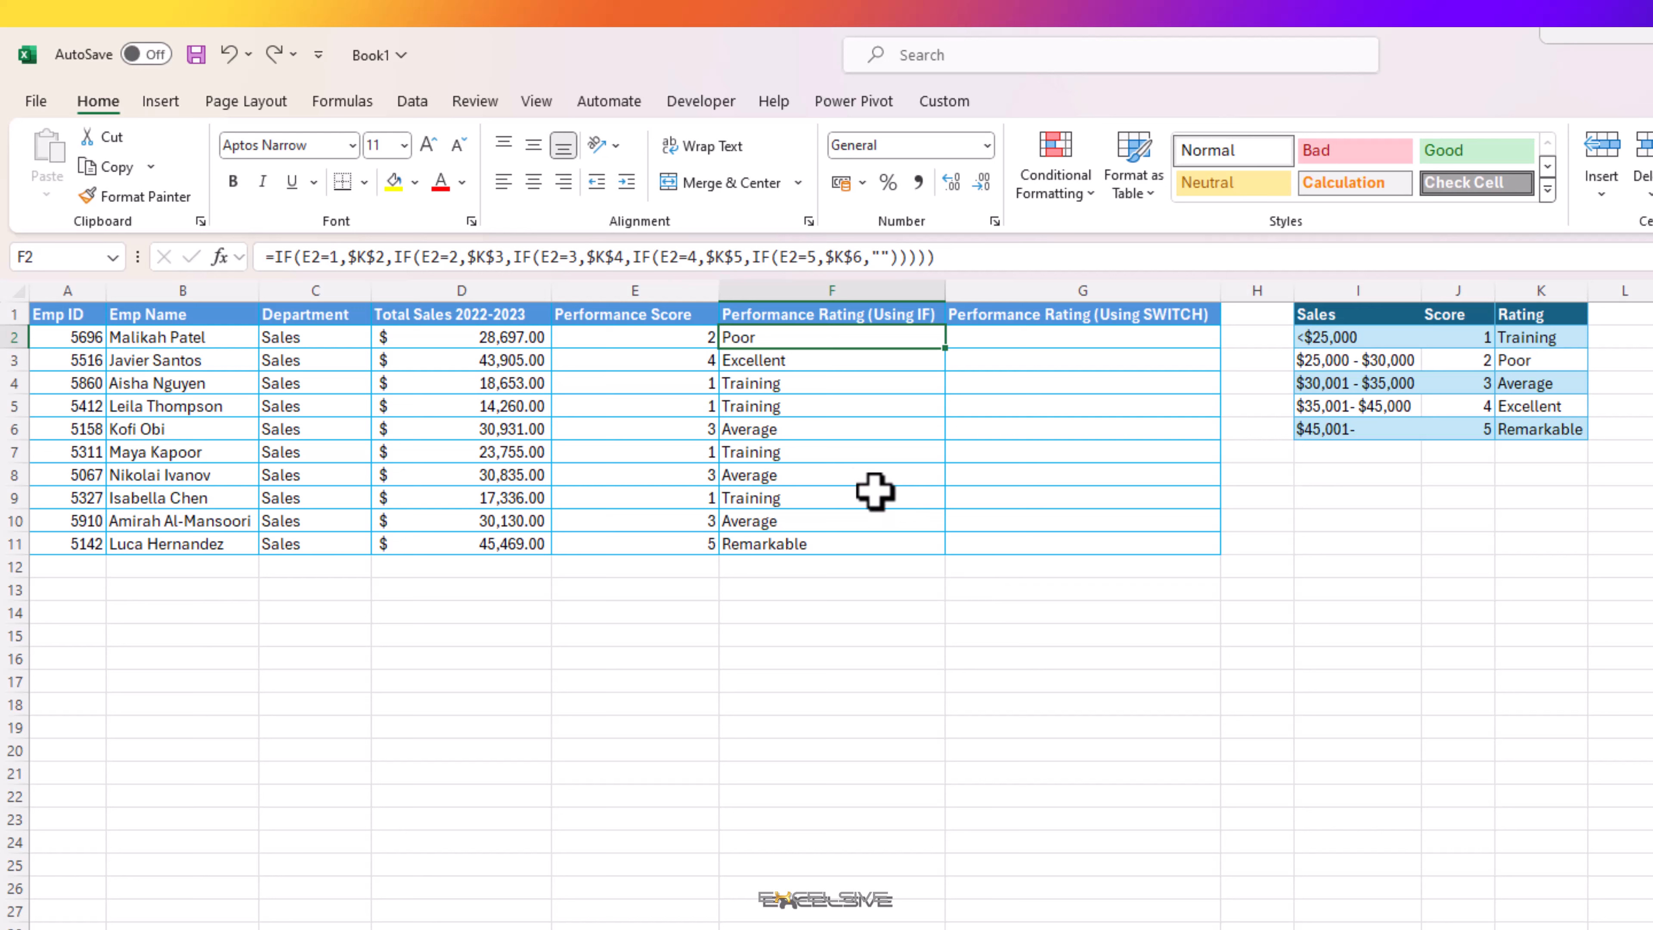
pyautogui.click(988, 329)
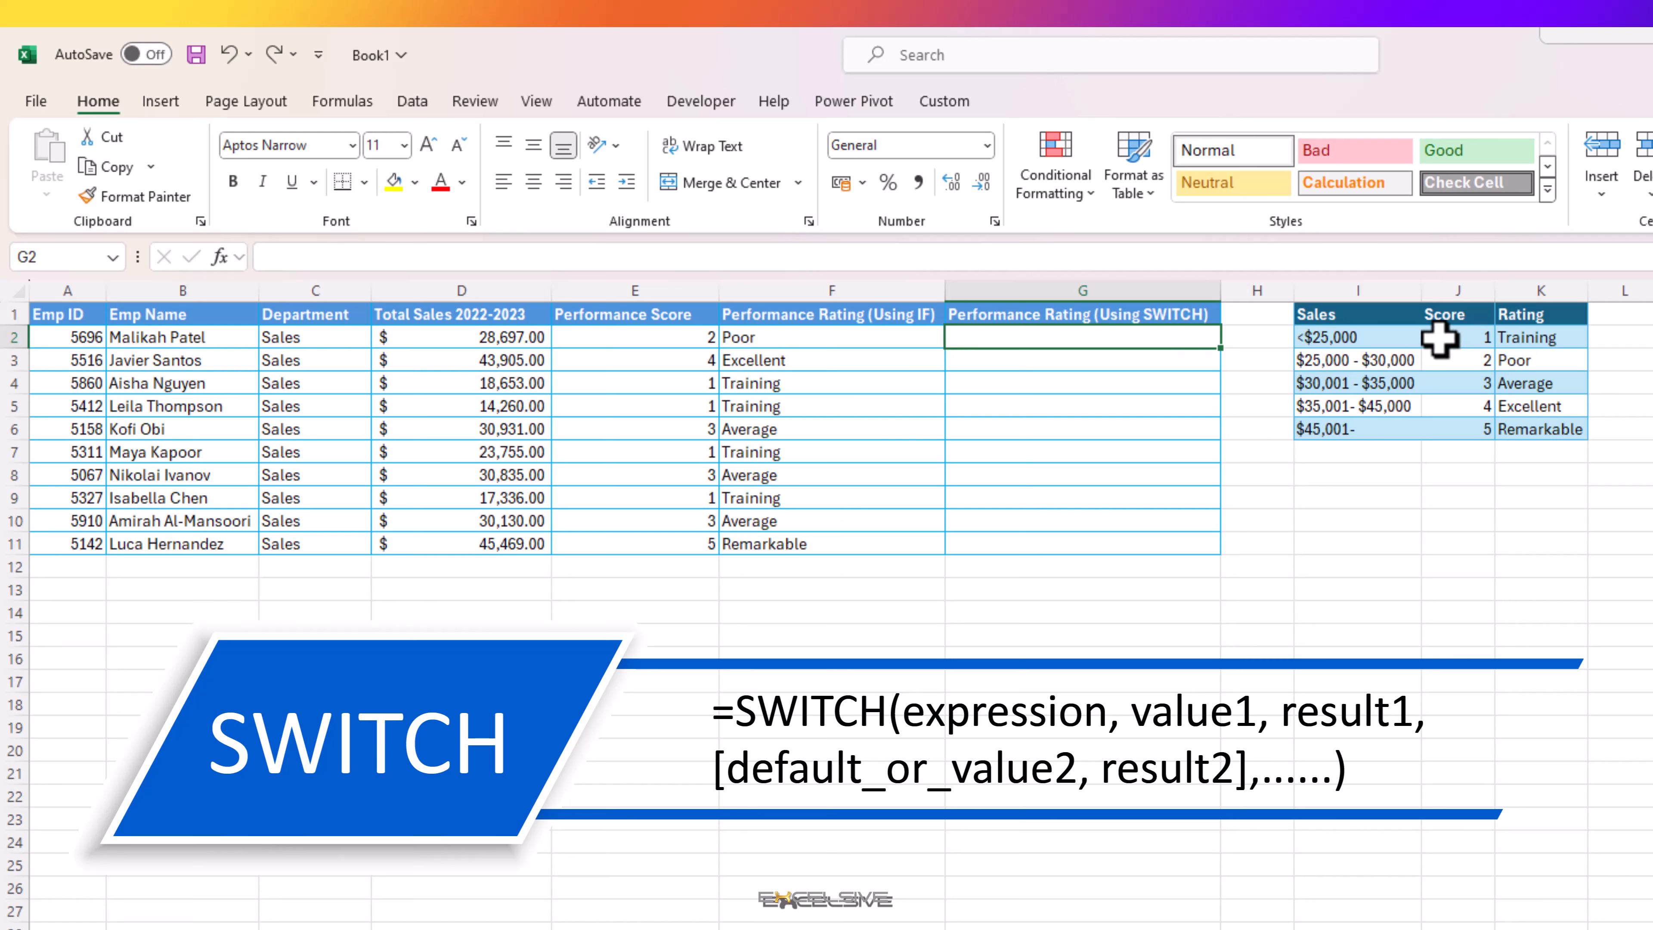
pyautogui.click(1458, 339)
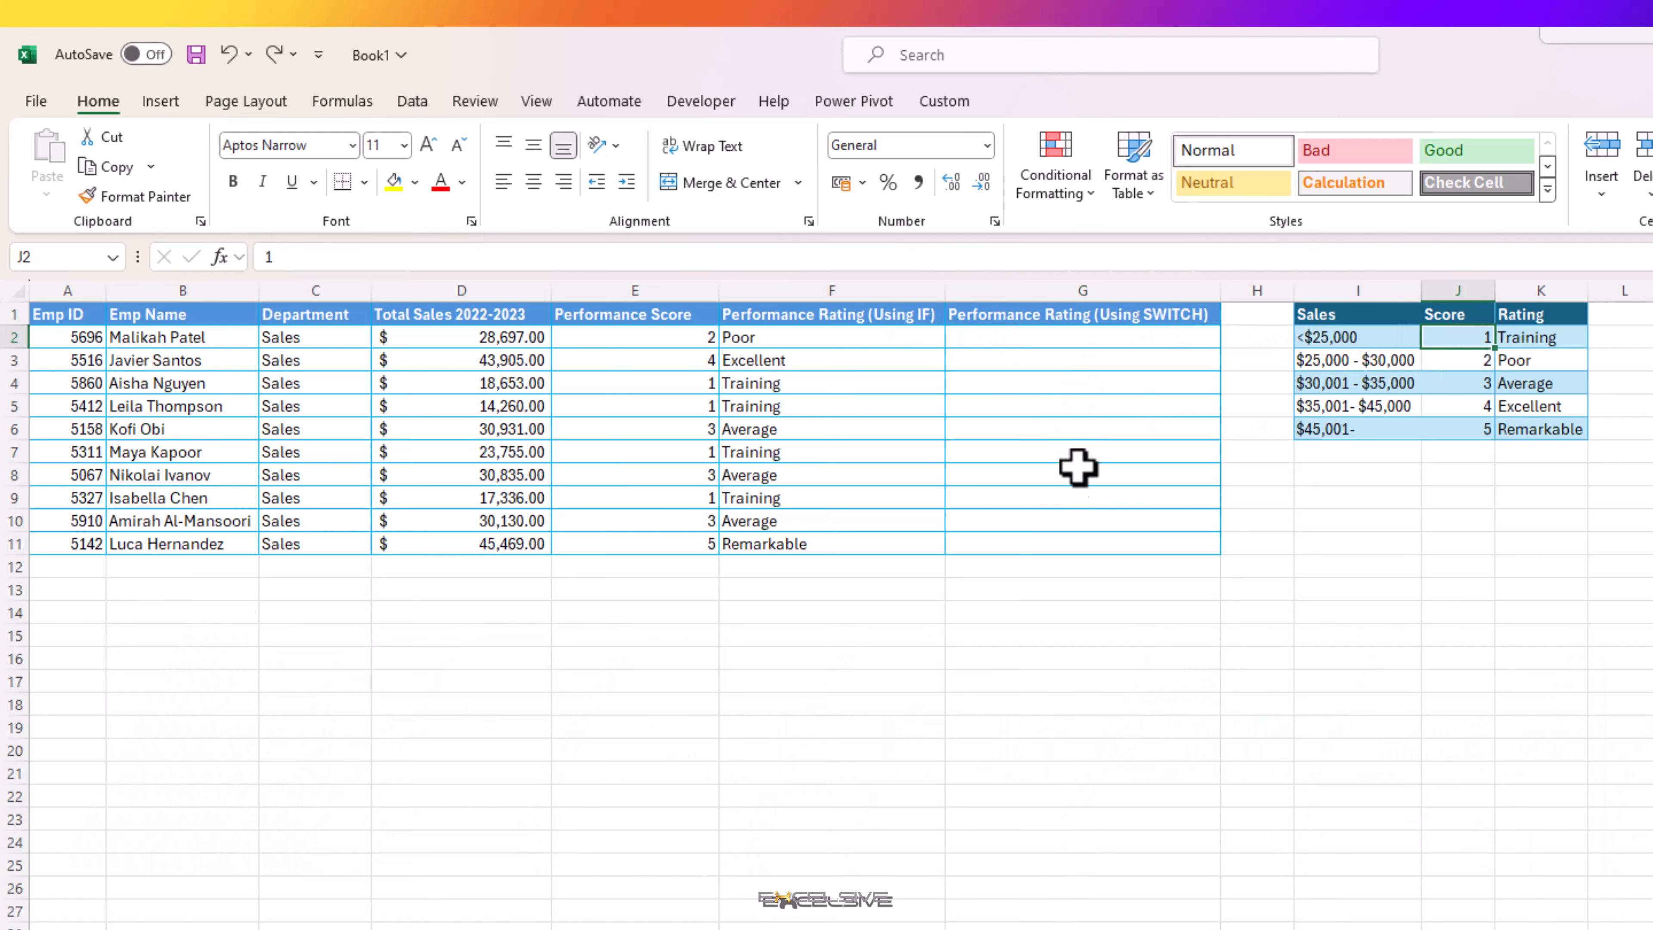
pyautogui.click(1002, 337)
pyautogui.write('=swi')
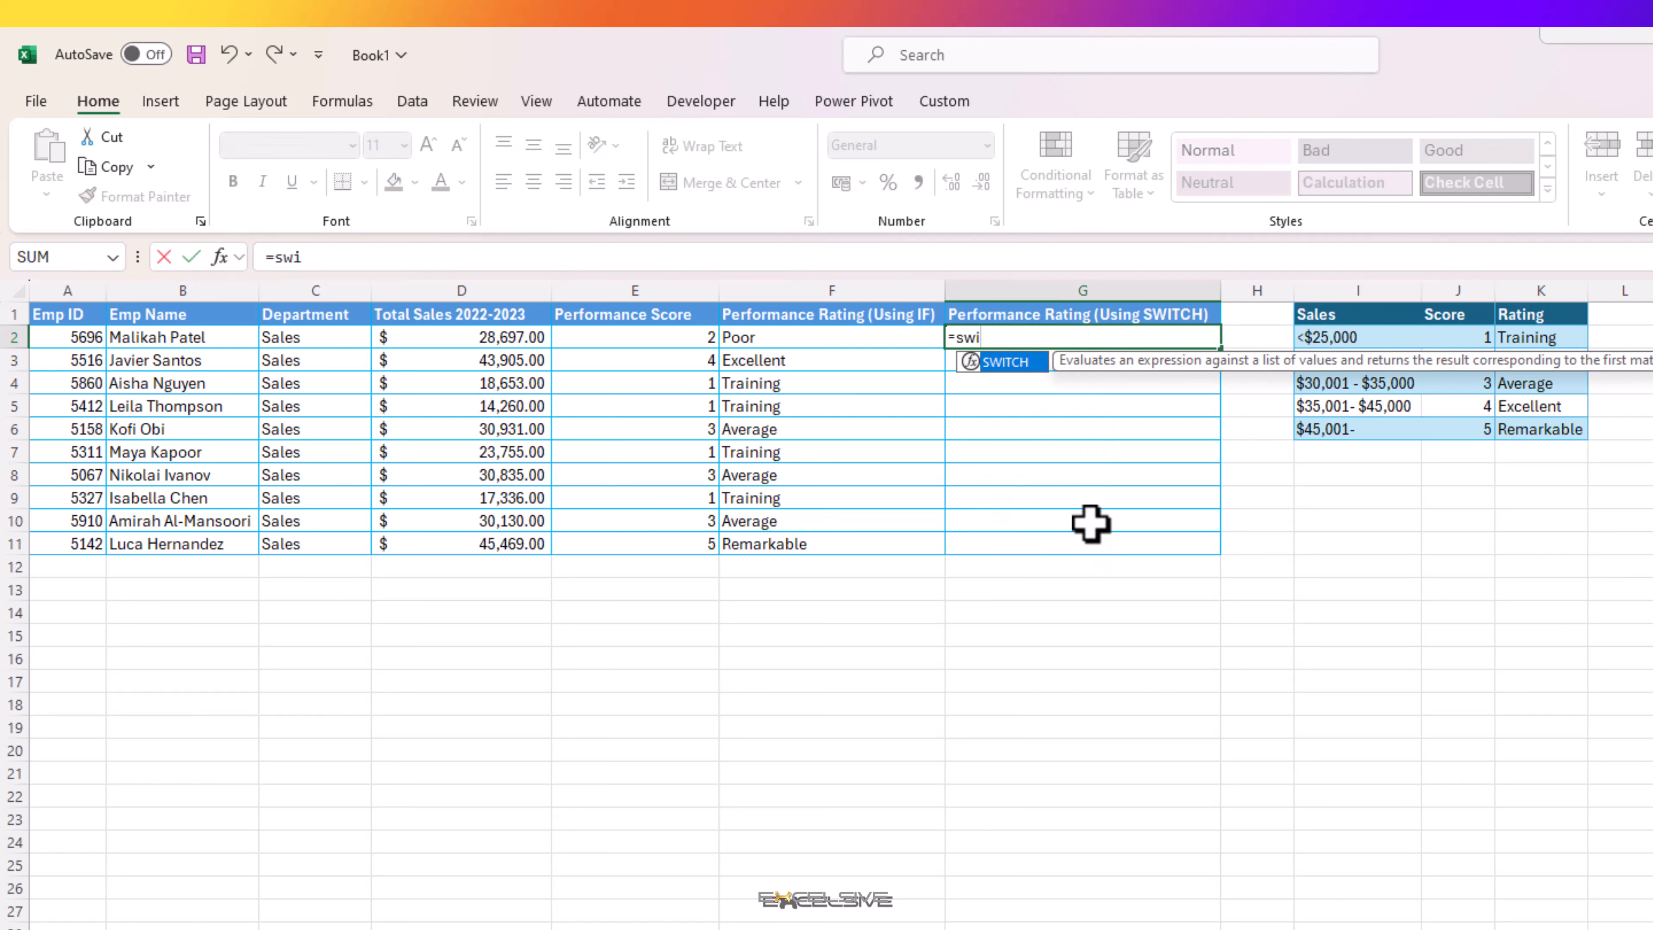
pyautogui.press('Tab')
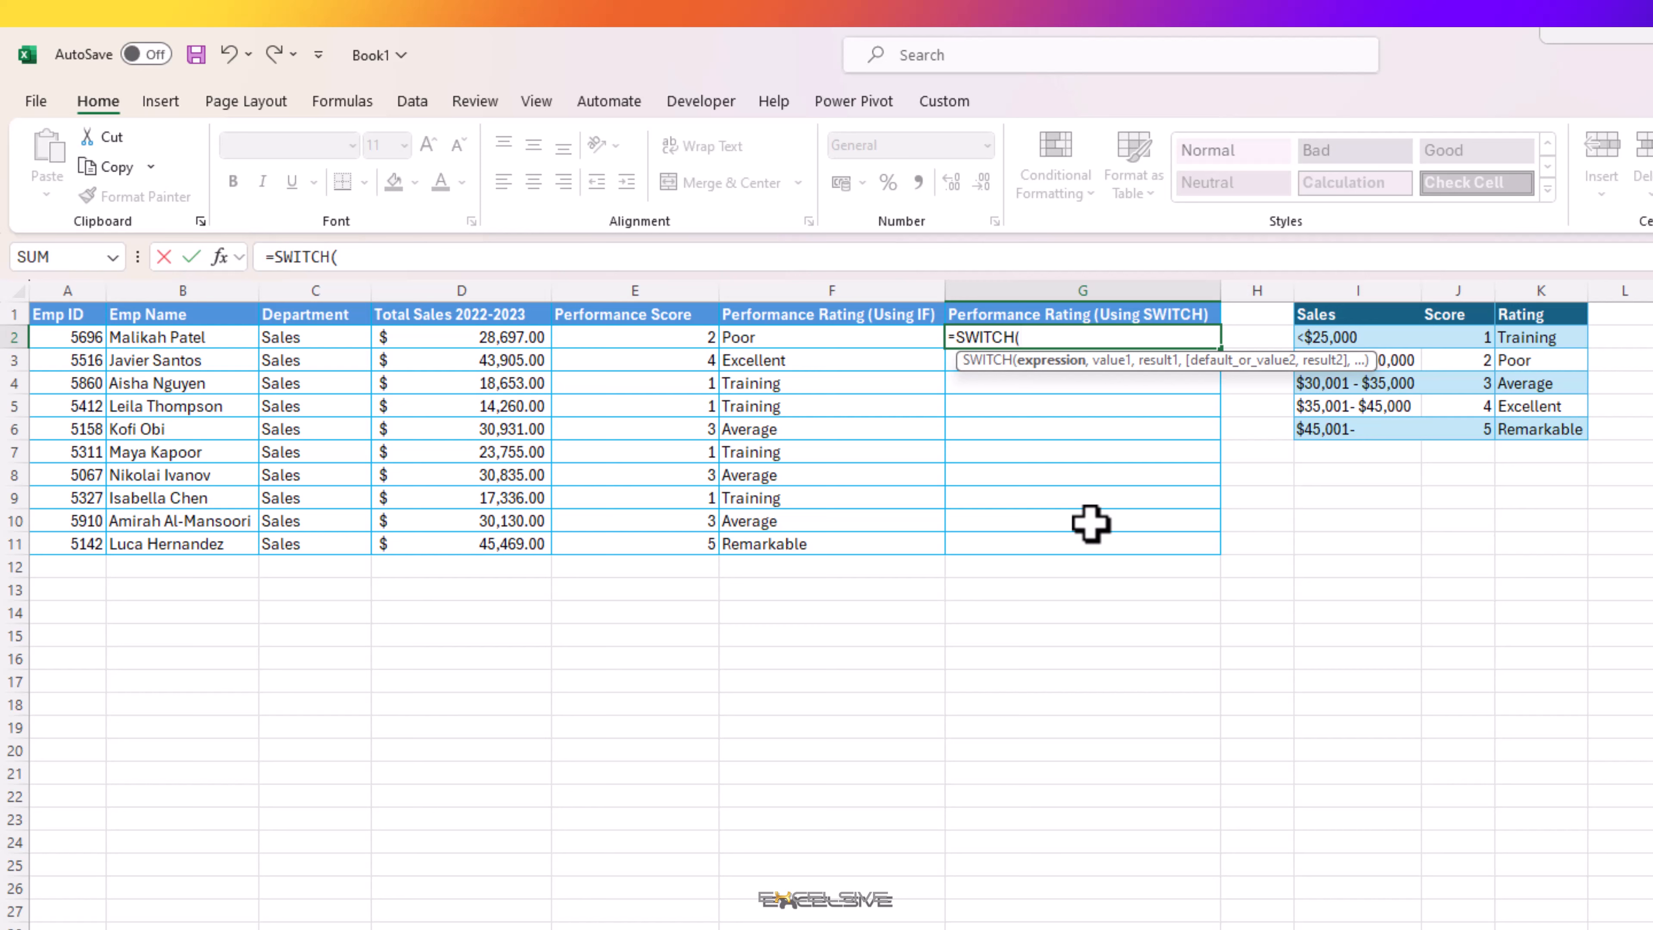
pyautogui.click(619, 341)
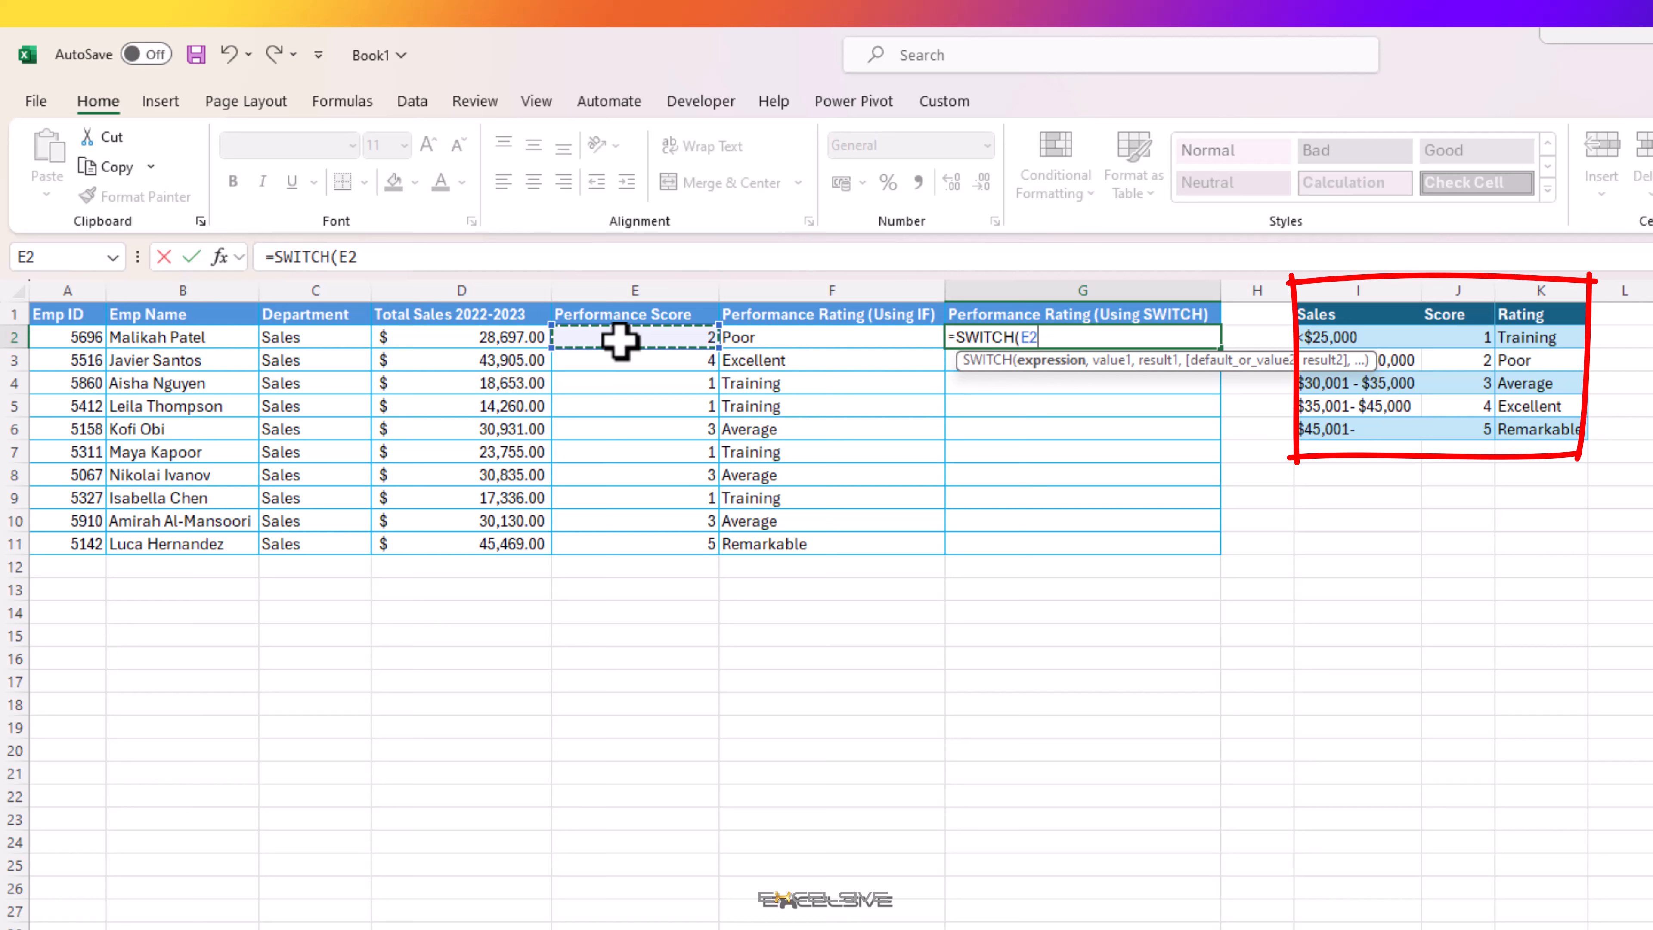
pyautogui.write(',')
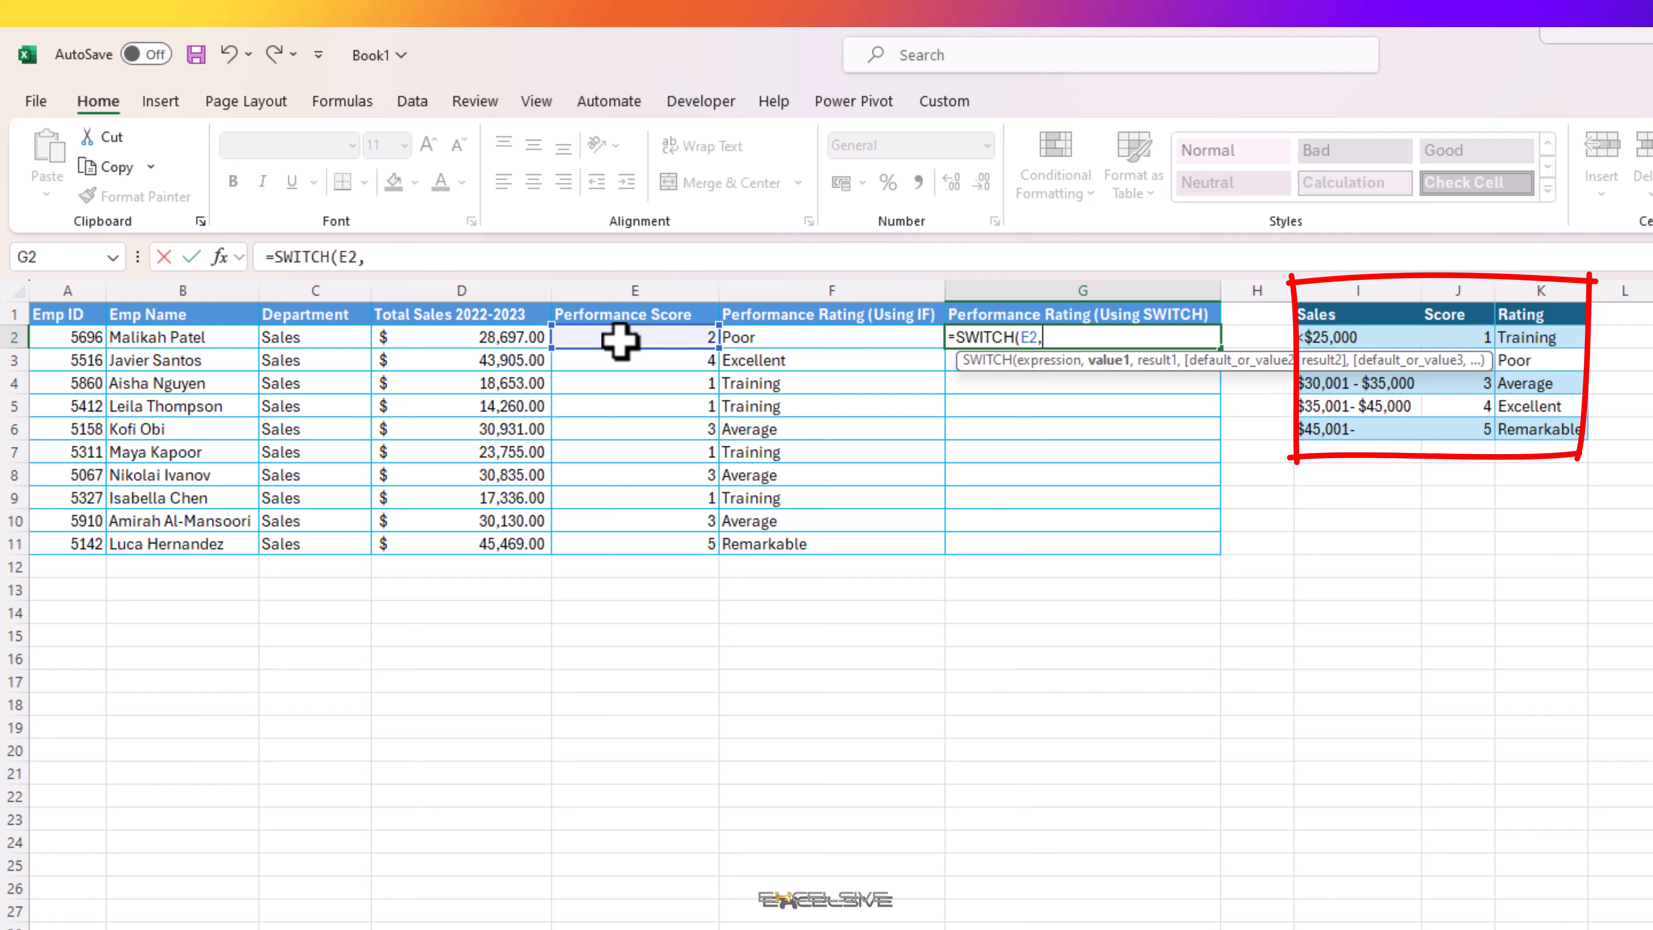
# Step: Add the first value and result pair, $J$2 and $K$2, to the SWITCH formula as absolute references
pyautogui.click(1470, 334)
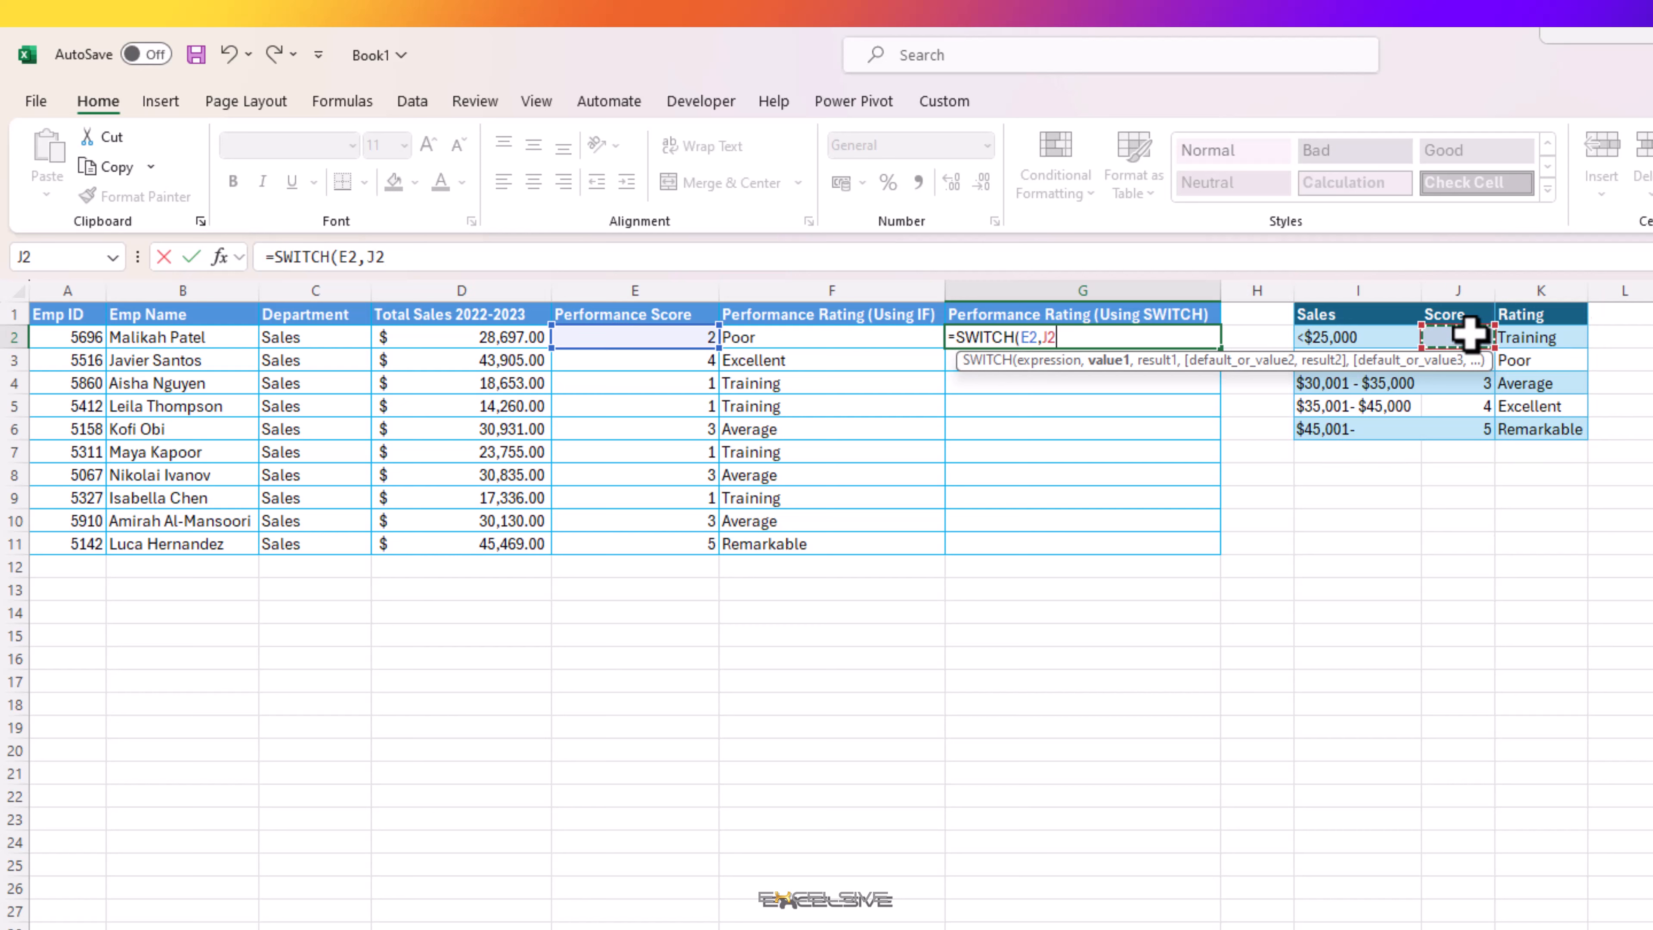
pyautogui.press('F4')
pyautogui.write(',')
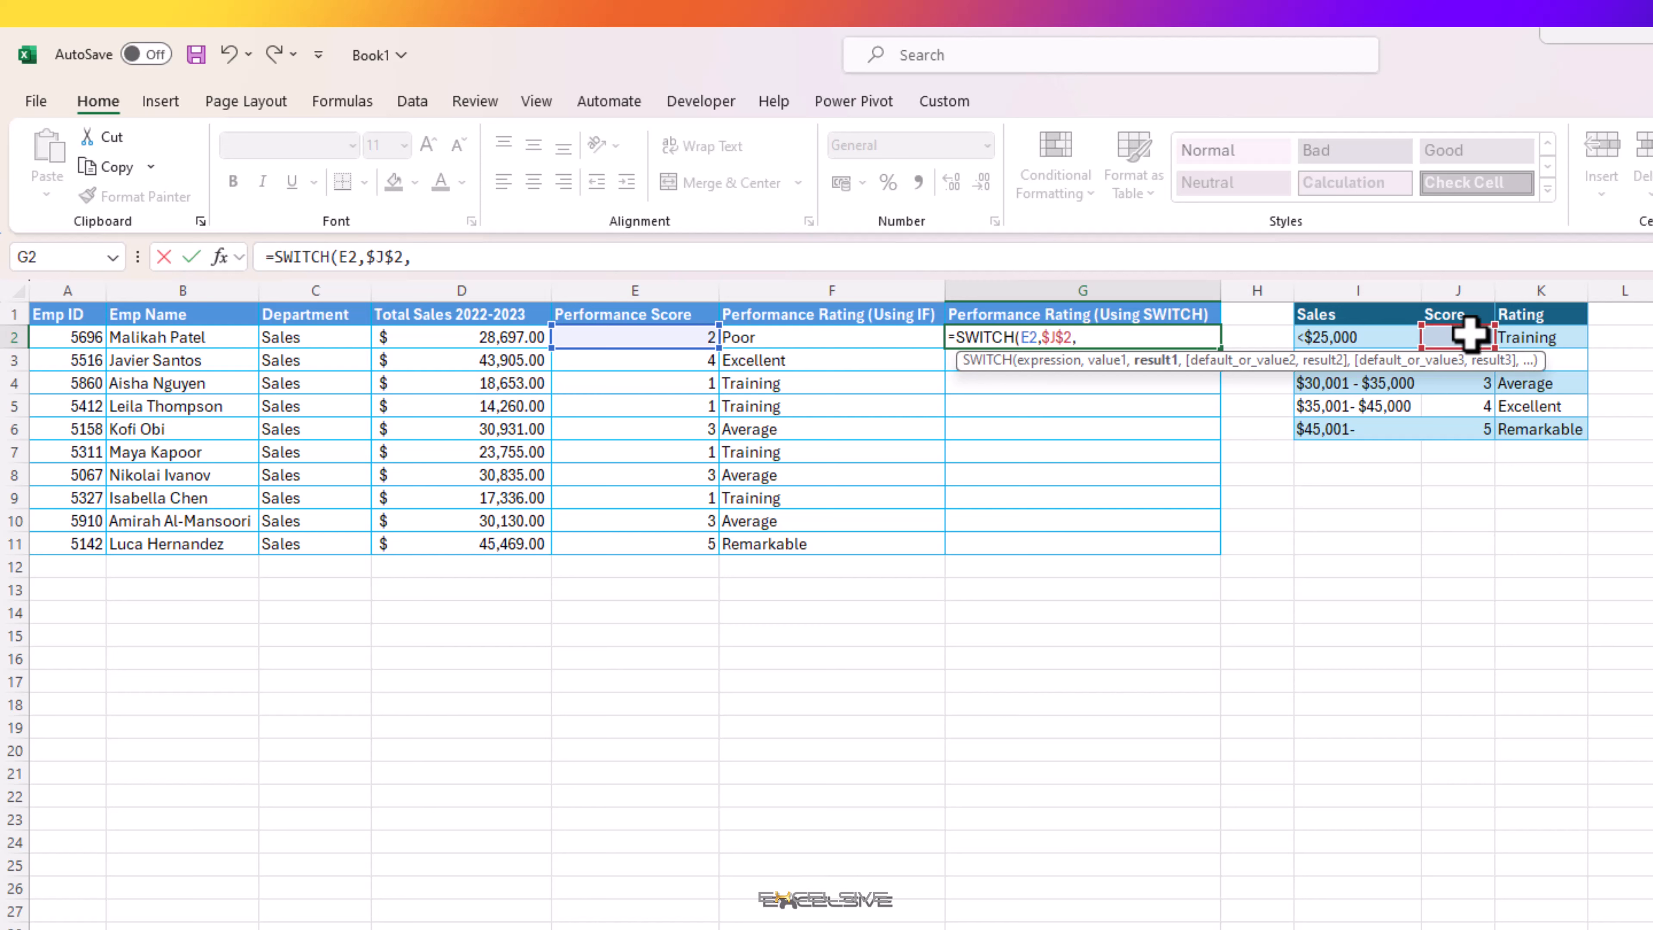
pyautogui.click(1526, 339)
pyautogui.press('F4')
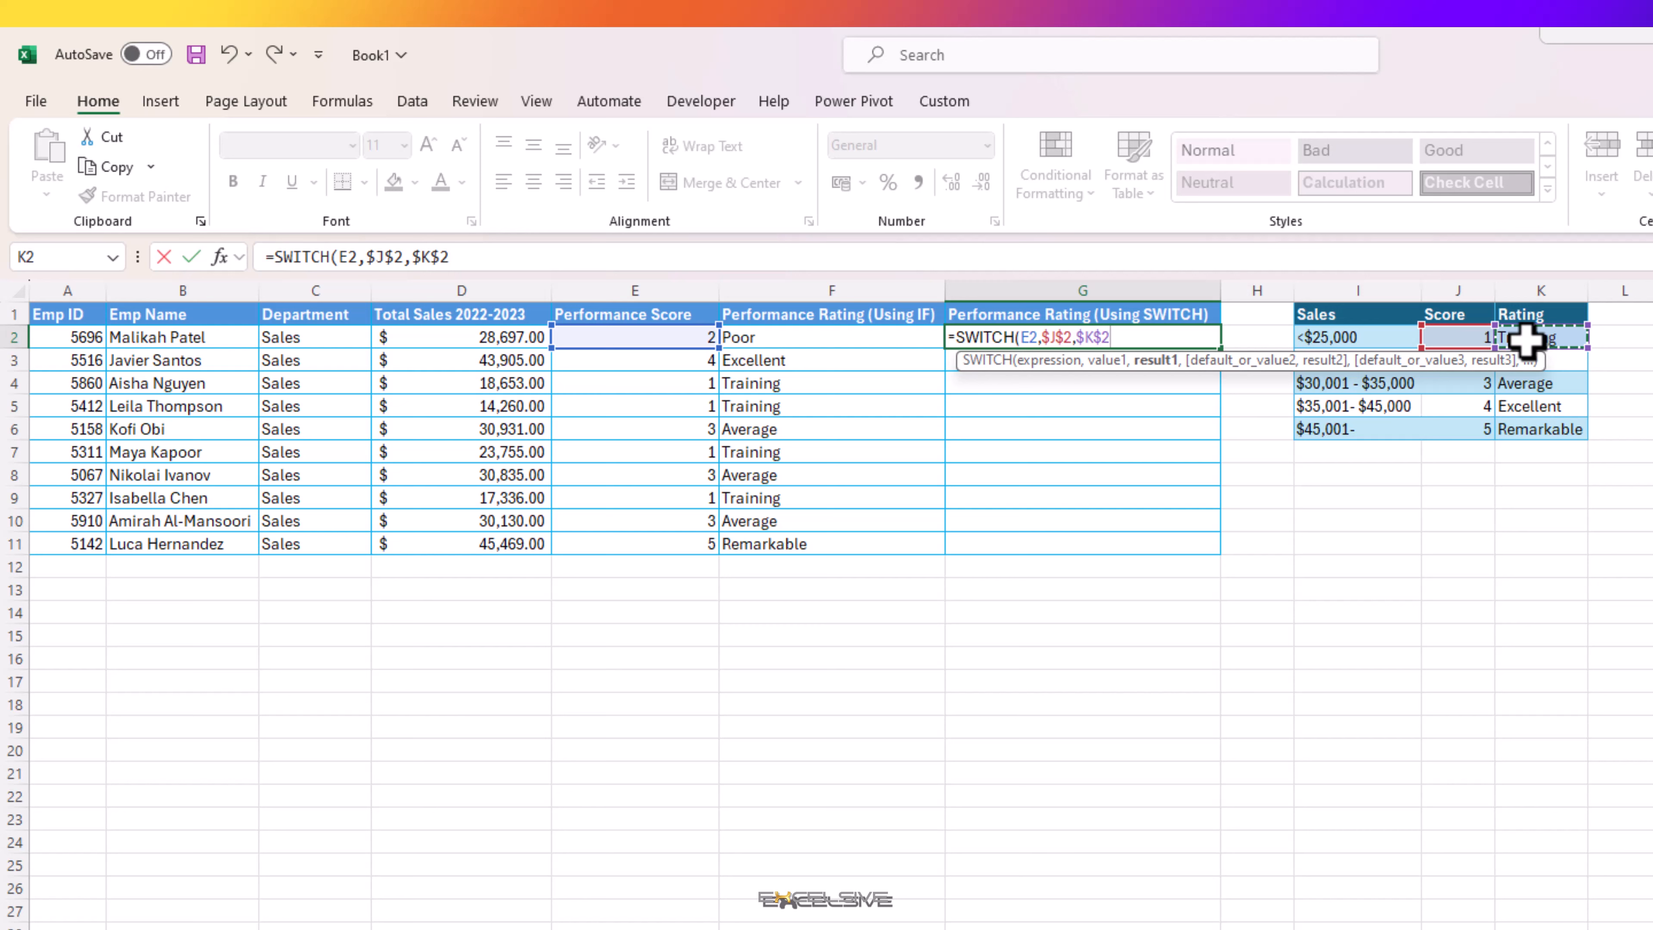
pyautogui.write(',')
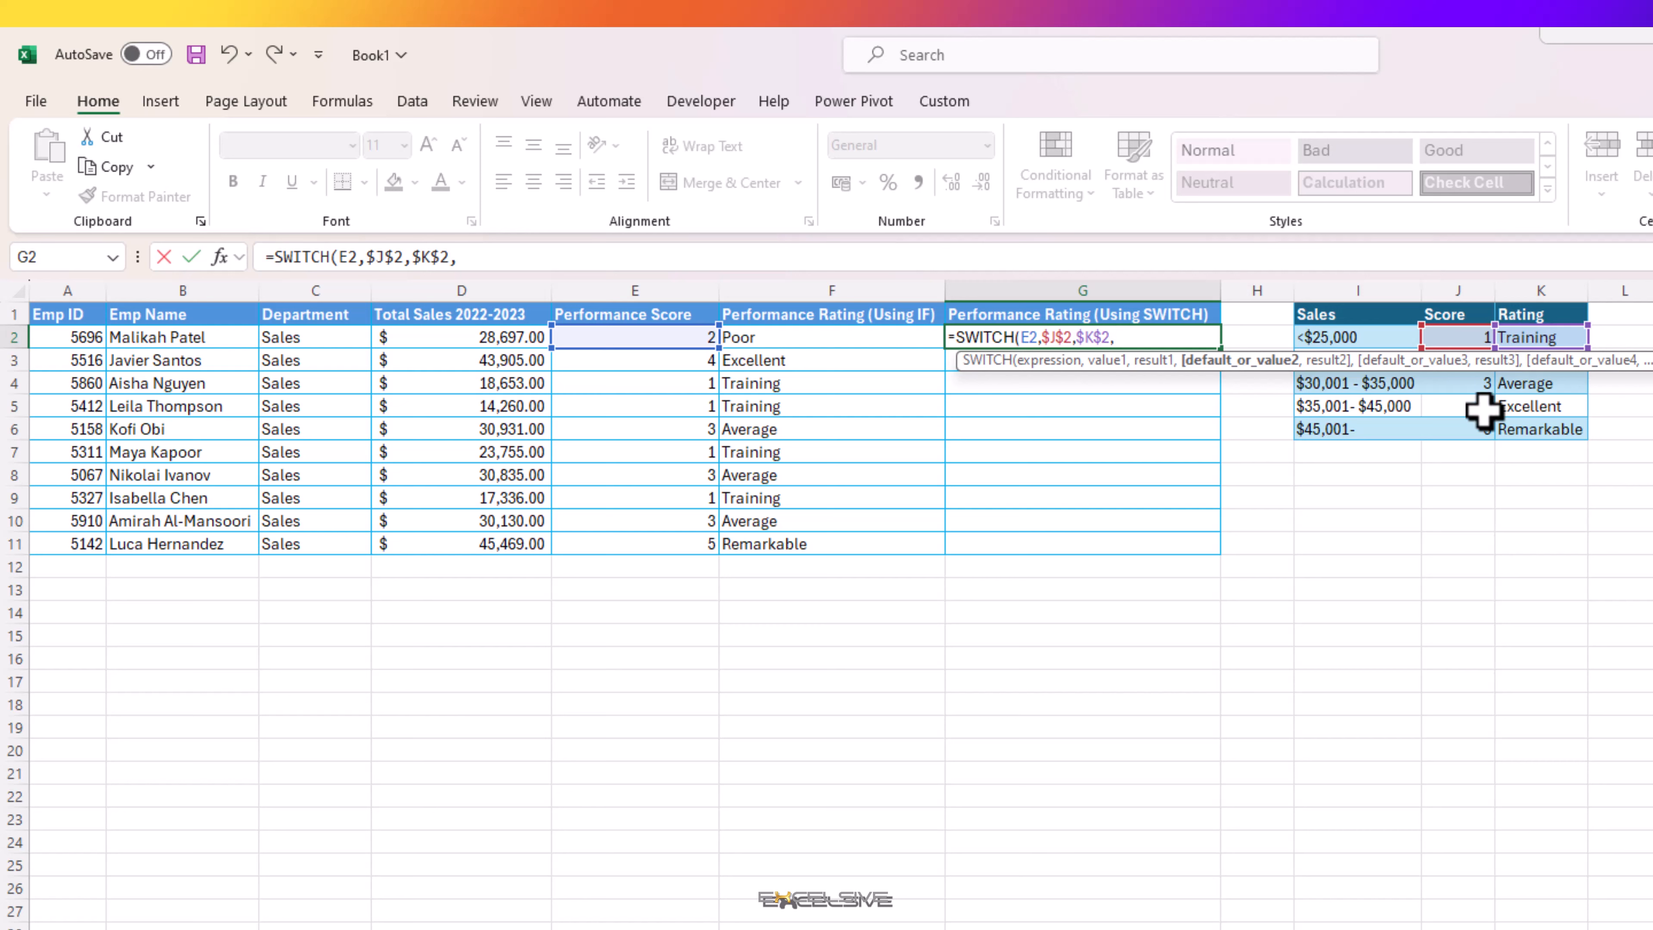
# Step: Add $J$3 as the second value and $K$3 as its result in the G2 SWITCH formula
pyautogui.write('j3')
pyautogui.press('F4')
pyautogui.write(',')
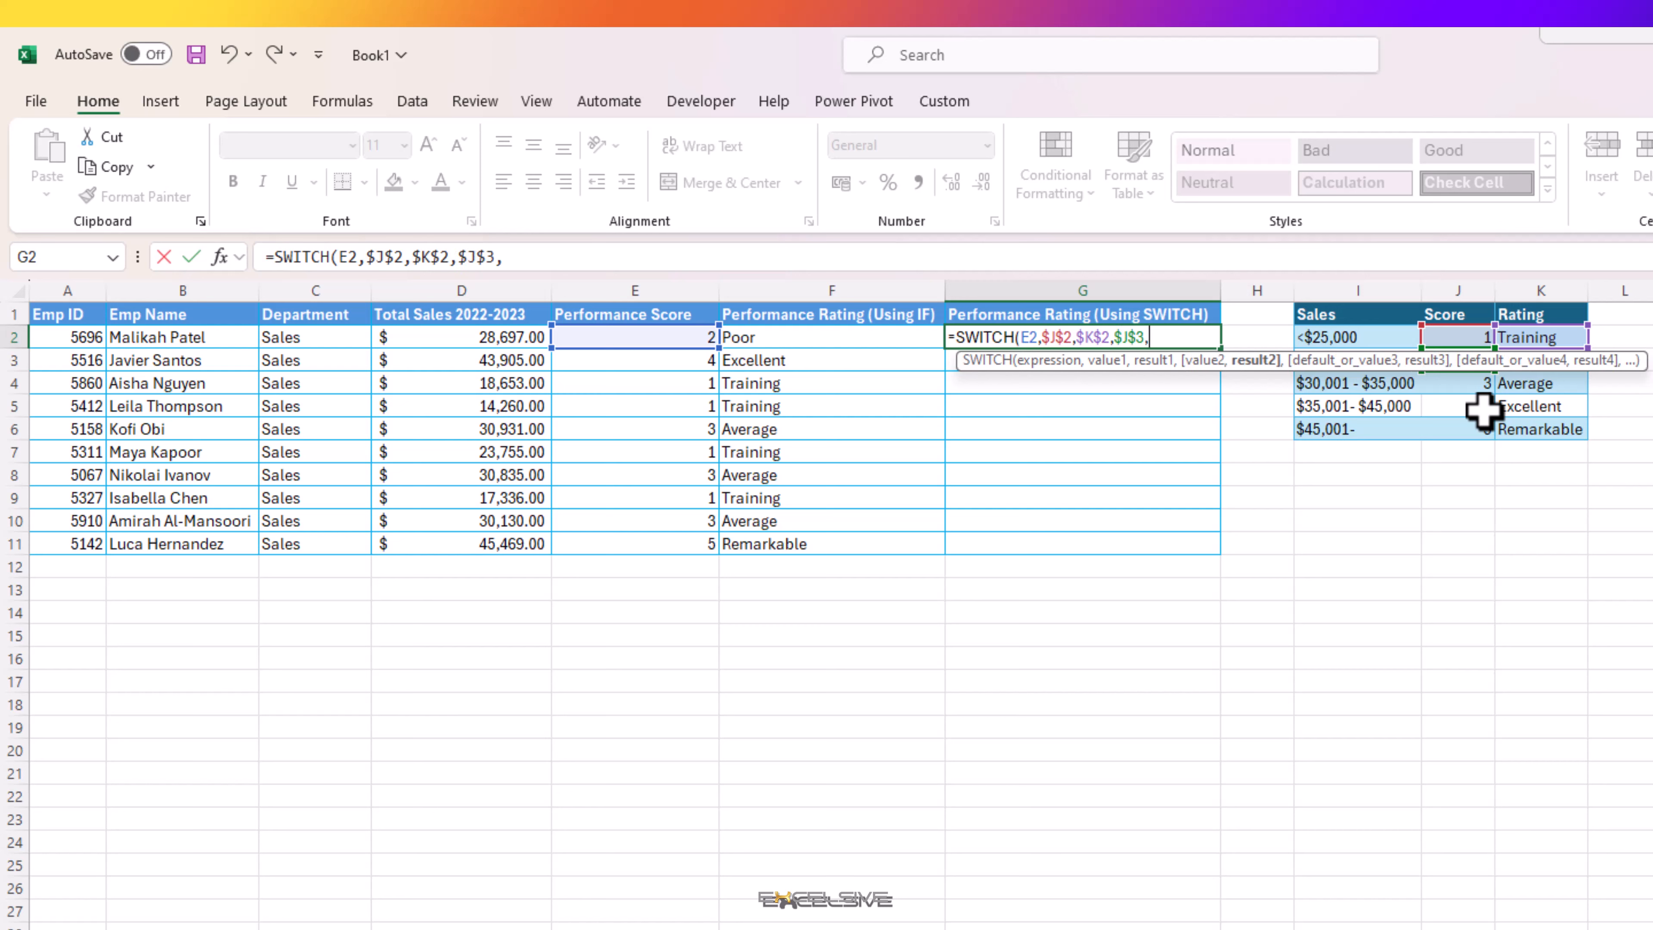
pyautogui.write('k3')
pyautogui.press('F4')
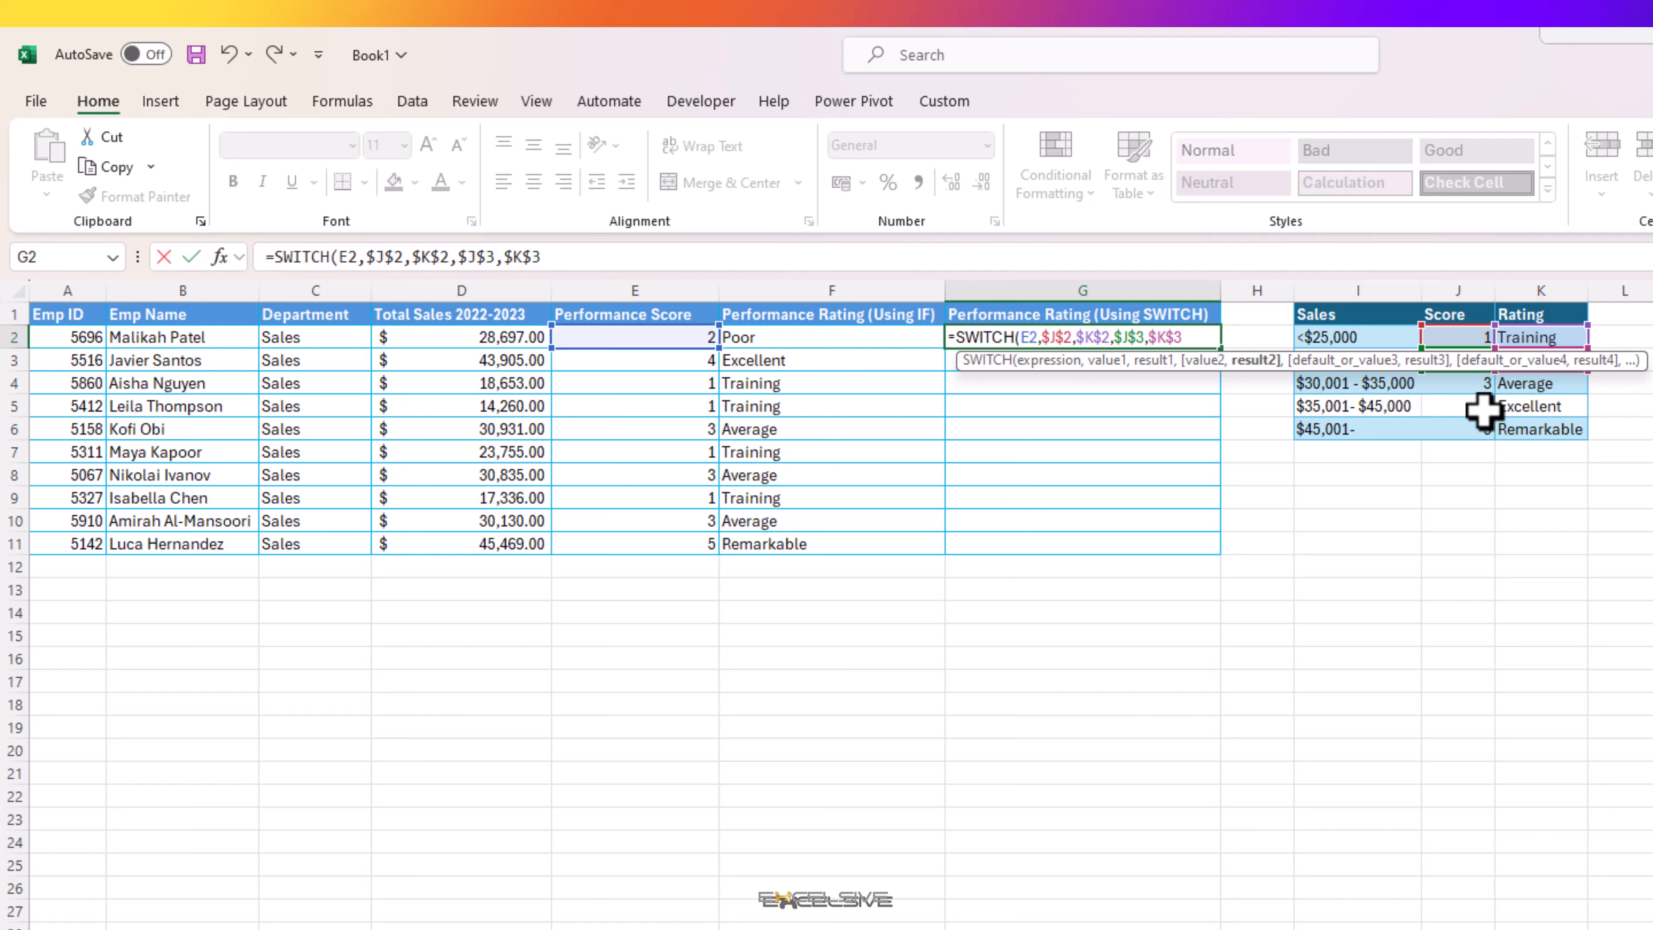
pyautogui.write(',')
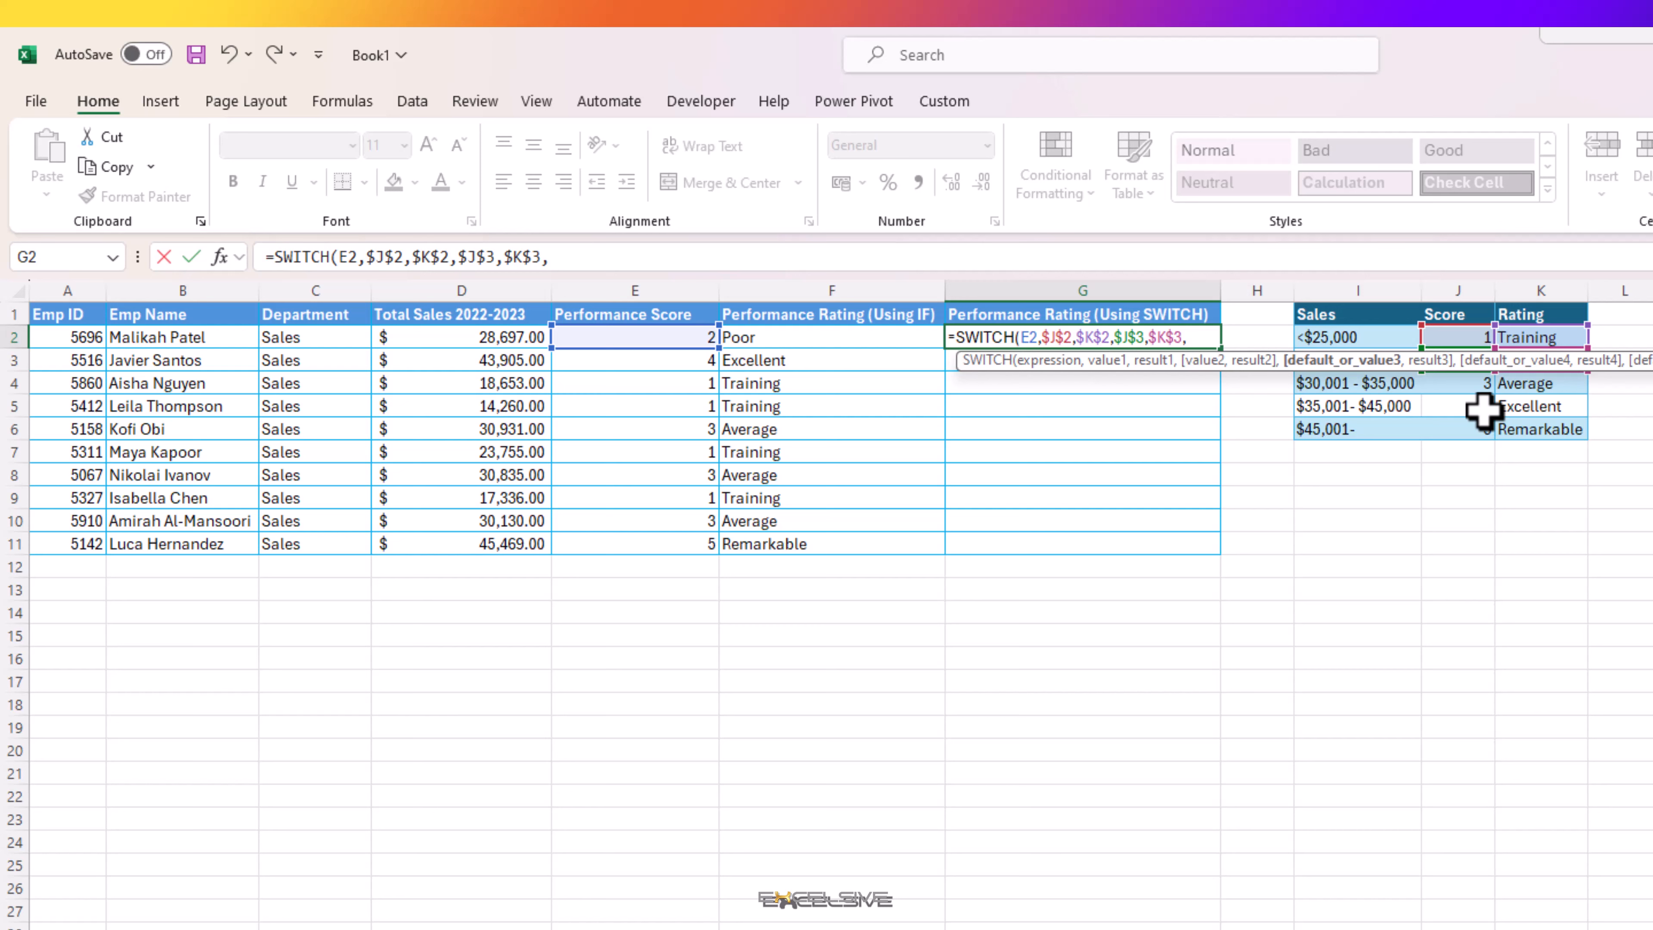
pyautogui.write('j4')
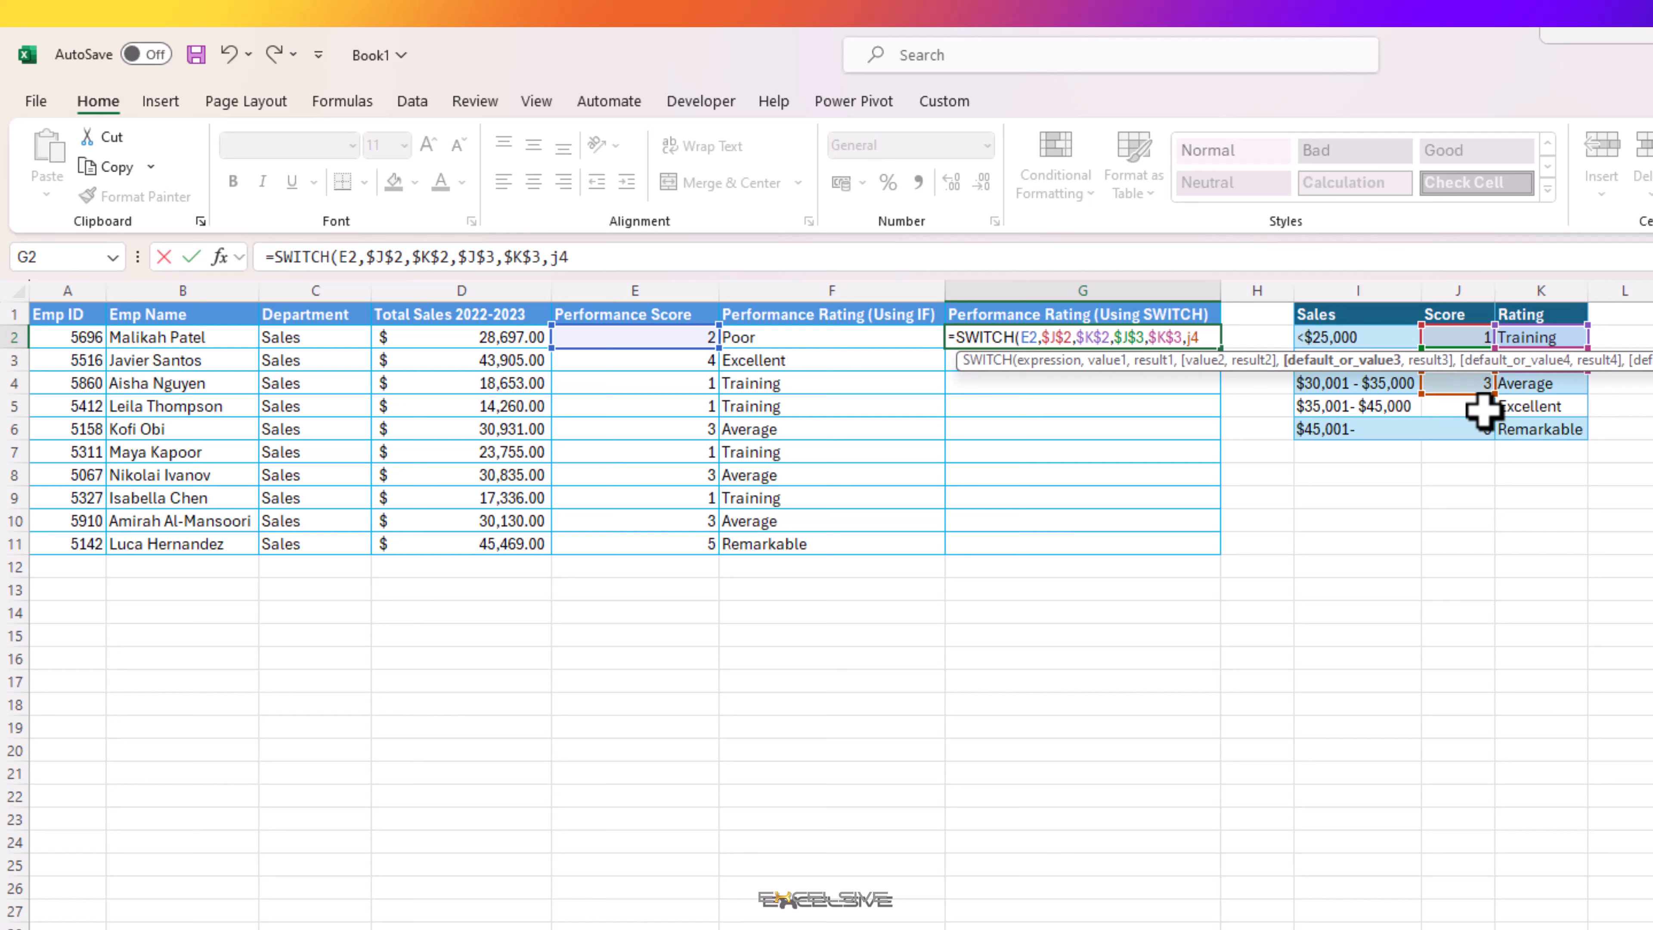
# Step: Add $J$4 as the third value and $K$4 as its result in the G2 SWITCH formula
pyautogui.press('F4')
pyautogui.write(',')
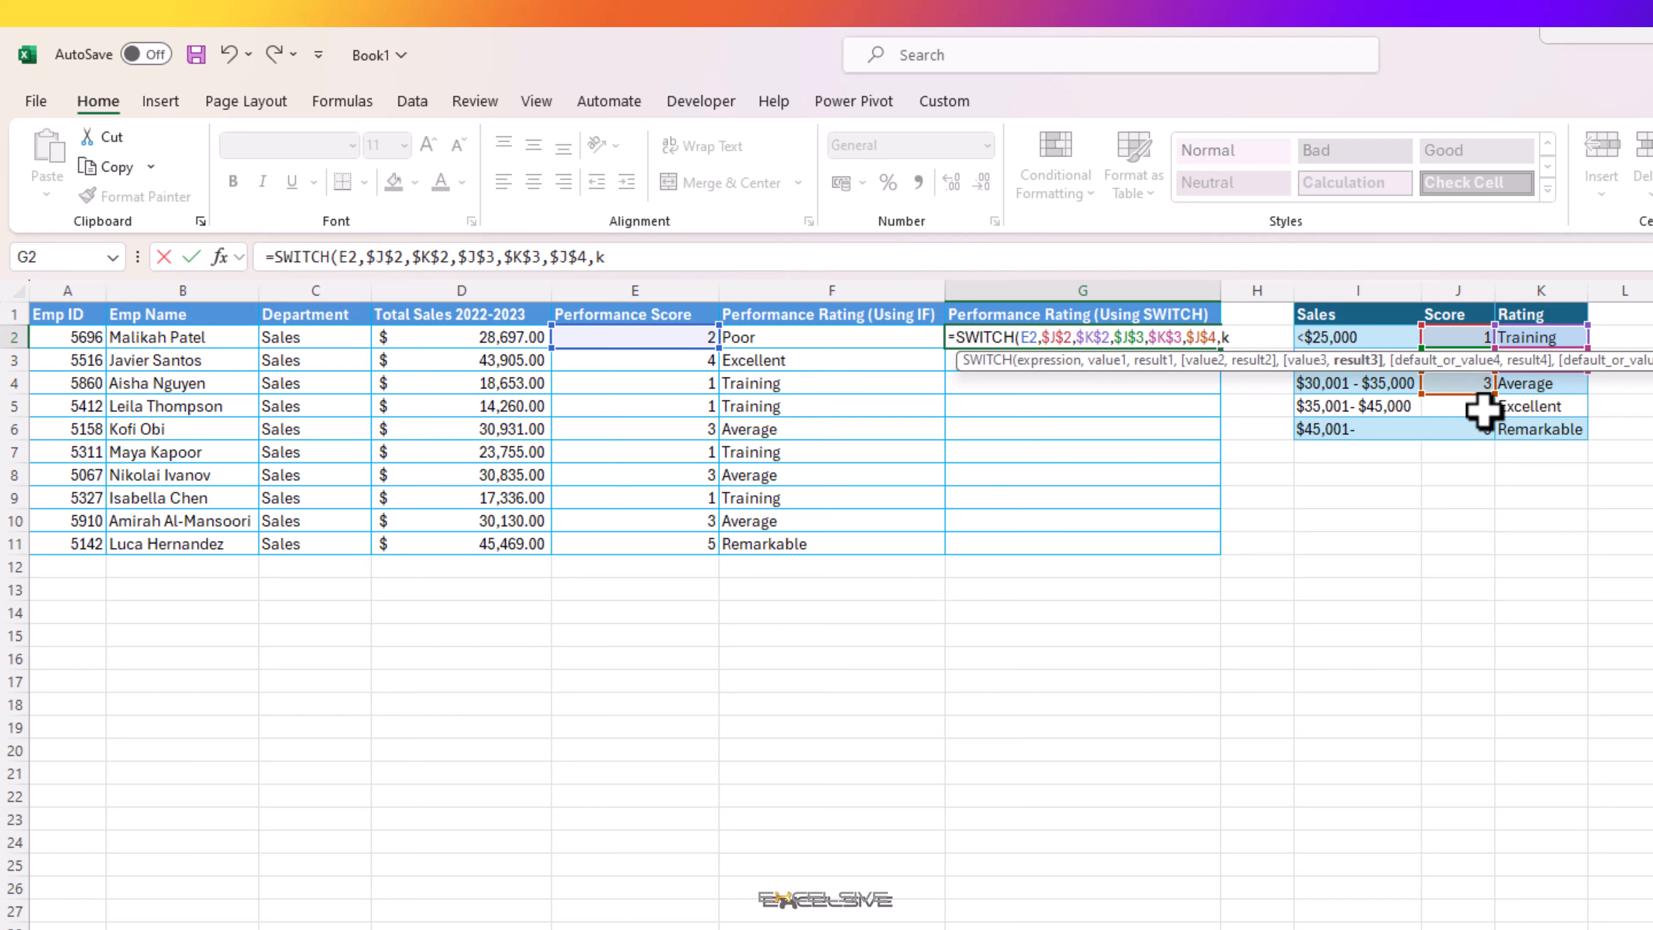
pyautogui.write('k4')
pyautogui.press('F4')
# Step: Add $J$5 as the fourth value and $K$5 as its result in the G2 SWITCH formula
pyautogui.write(',j5')
pyautogui.press('F4')
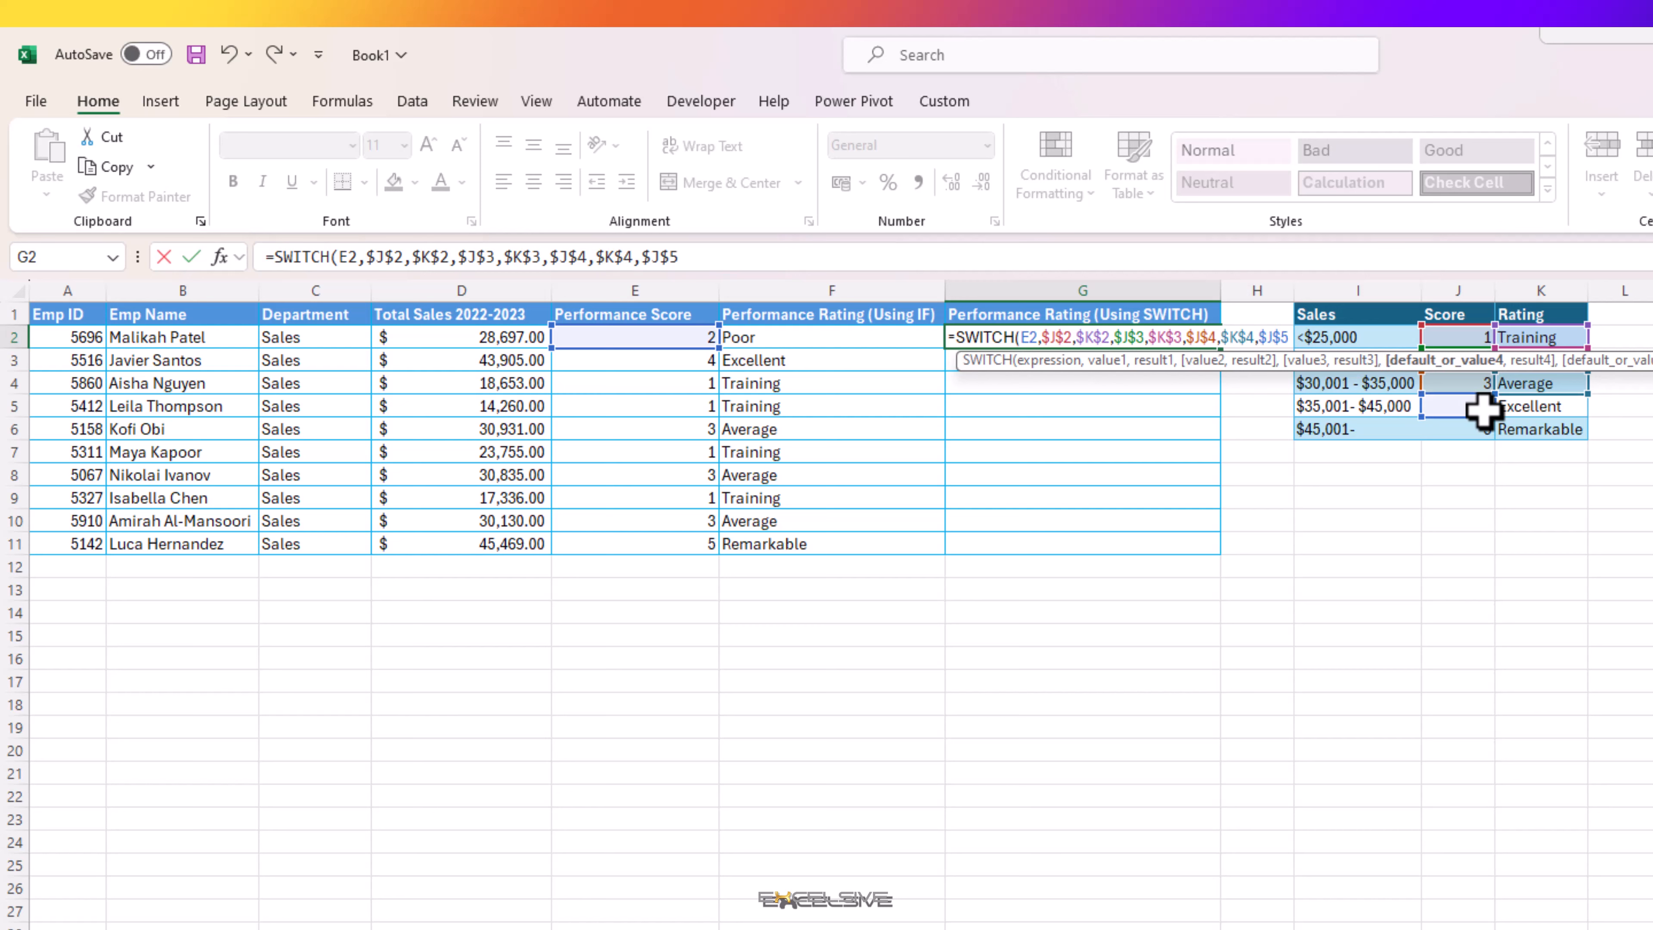
pyautogui.write(',k')
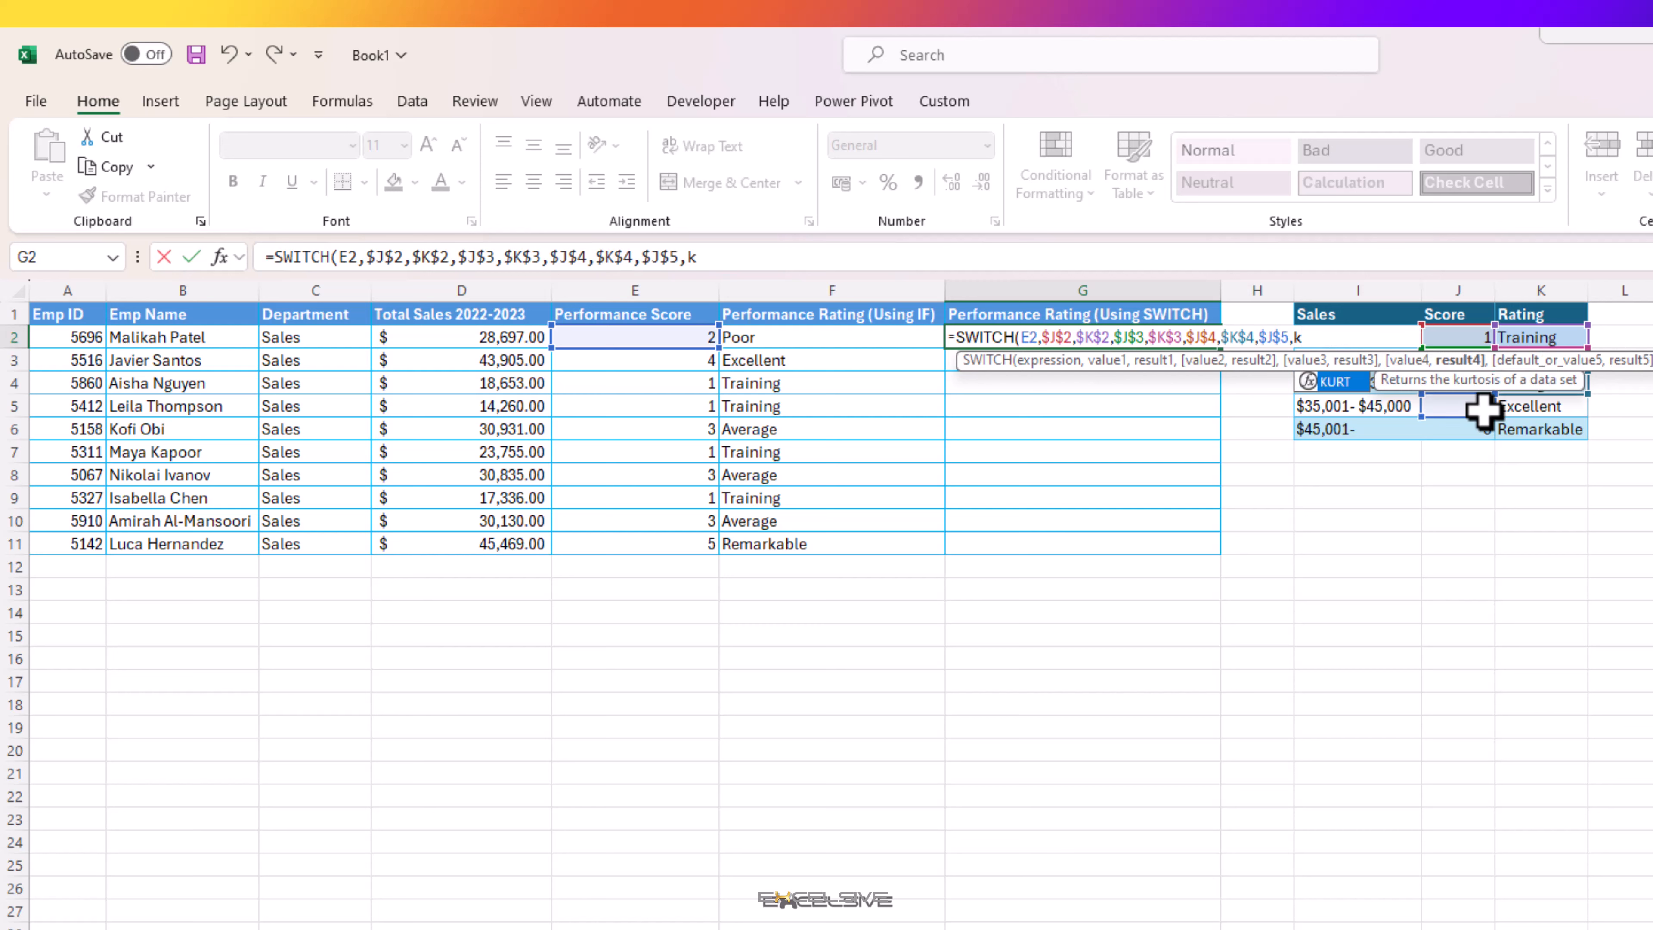
pyautogui.write('5')
pyautogui.press('F4')
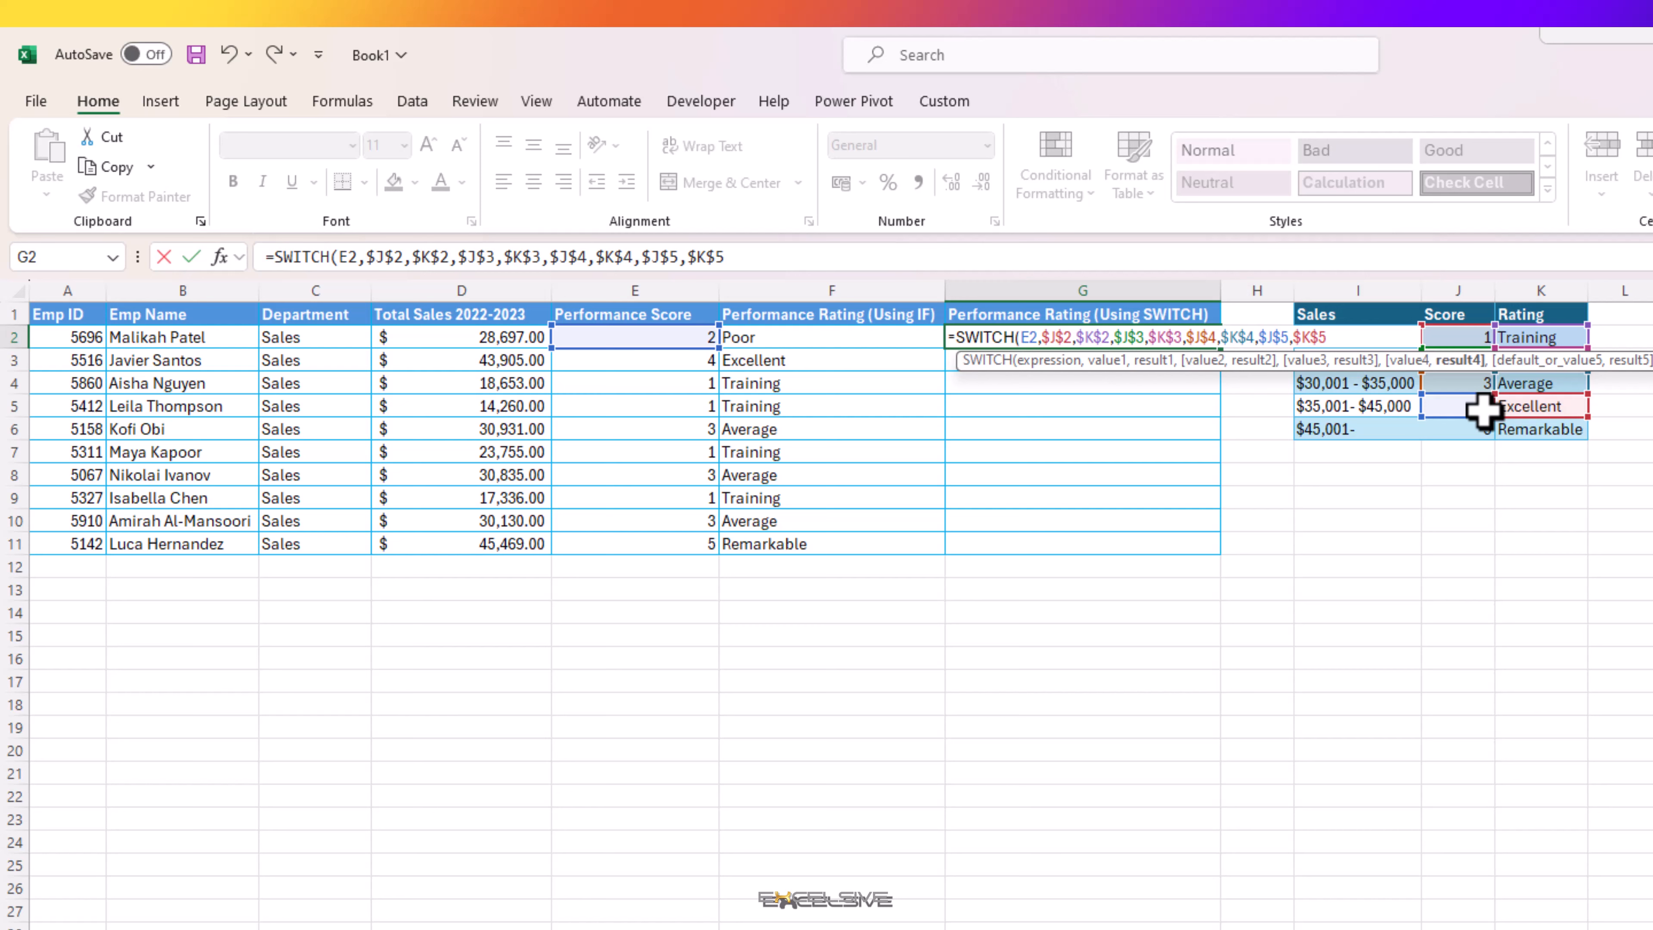
# Step: Add $J$6 as the fifth value and $K$6 as its result in the G2 SWITCH formula
pyautogui.write(',j6')
pyautogui.press('F4')
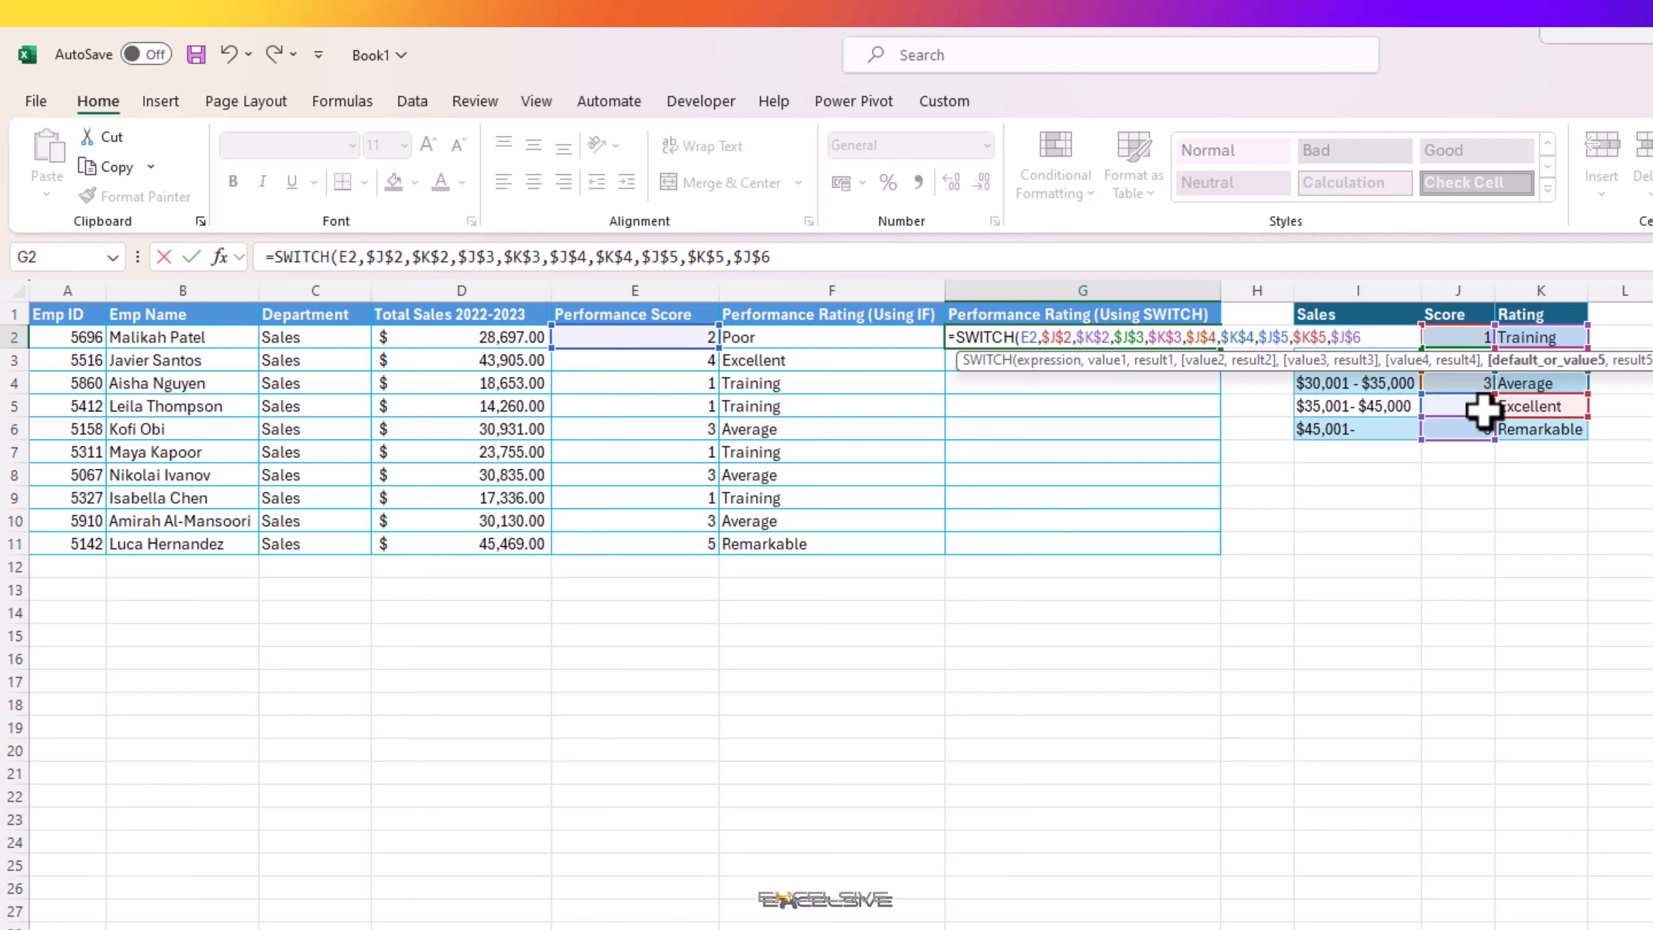
pyautogui.write(',k6')
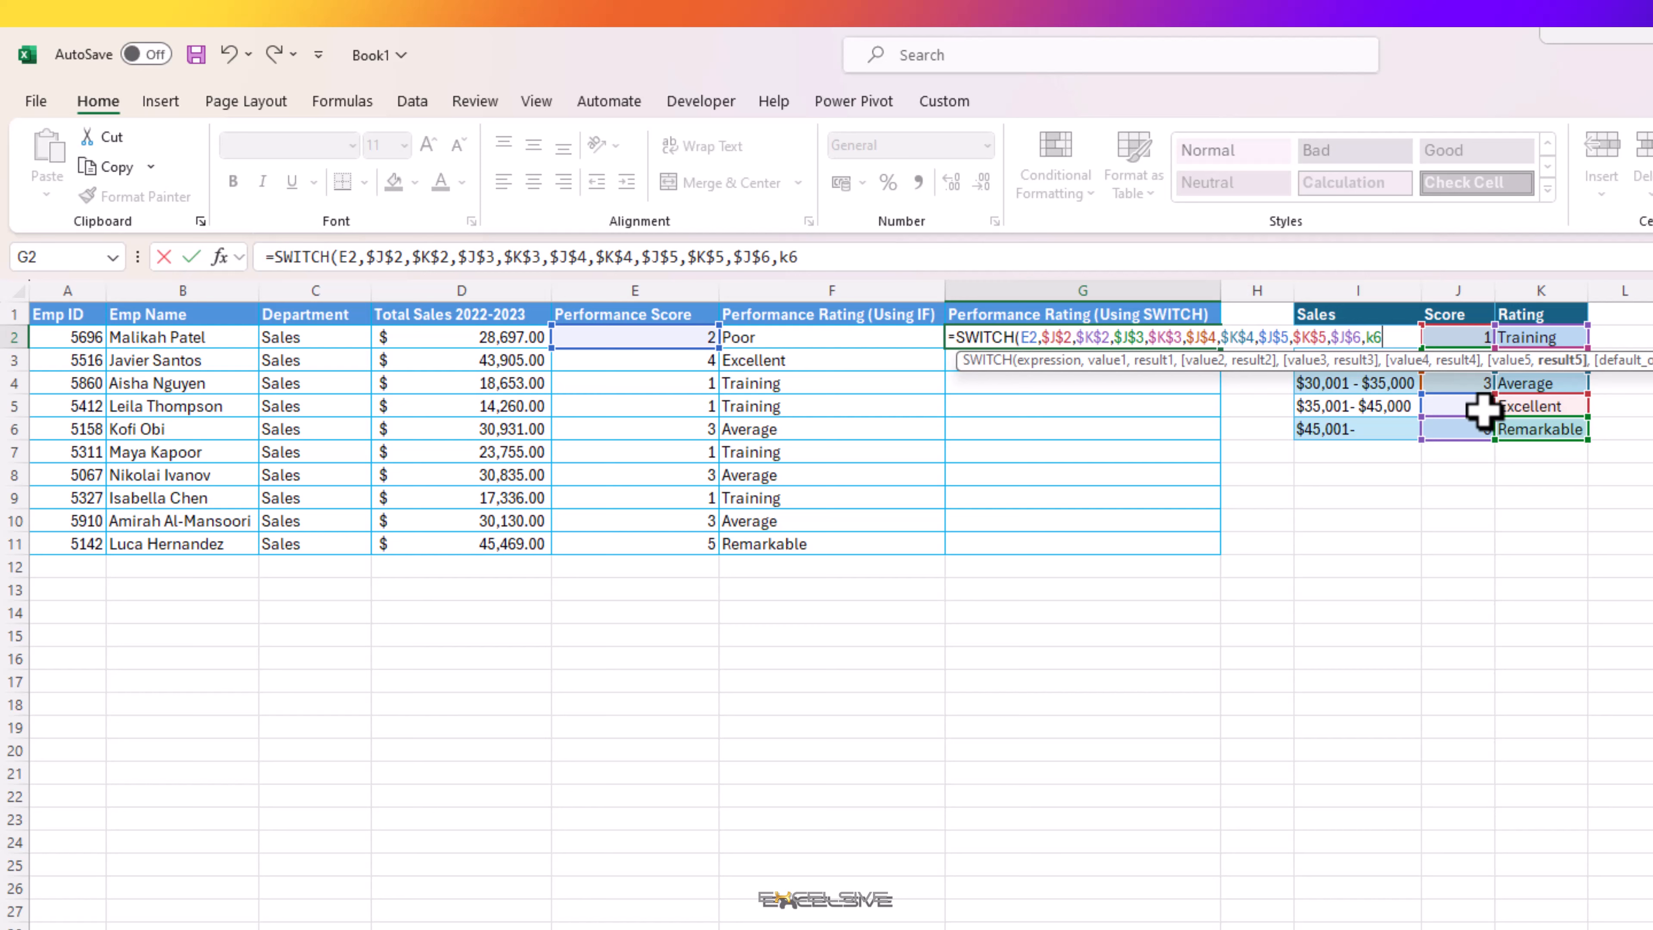
pyautogui.press('F4')
# Step: Set "Not Rated" as the default result of the SWITCH function and complete the formula in G2
pyautogui.write(',')
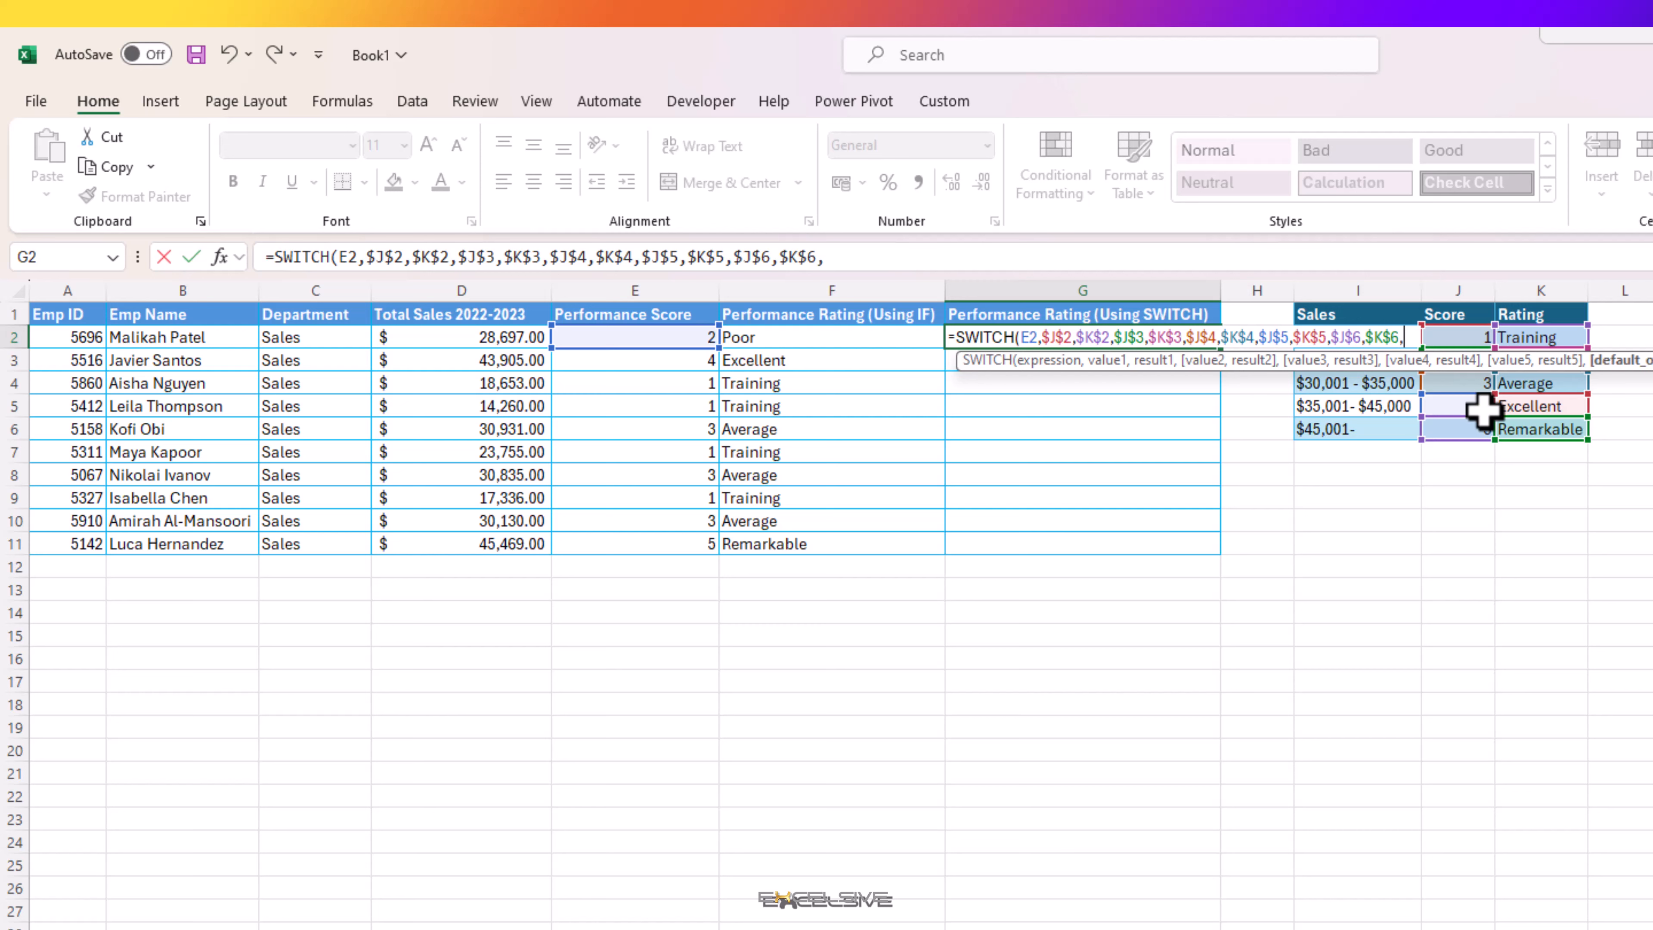
pyautogui.write('"No')
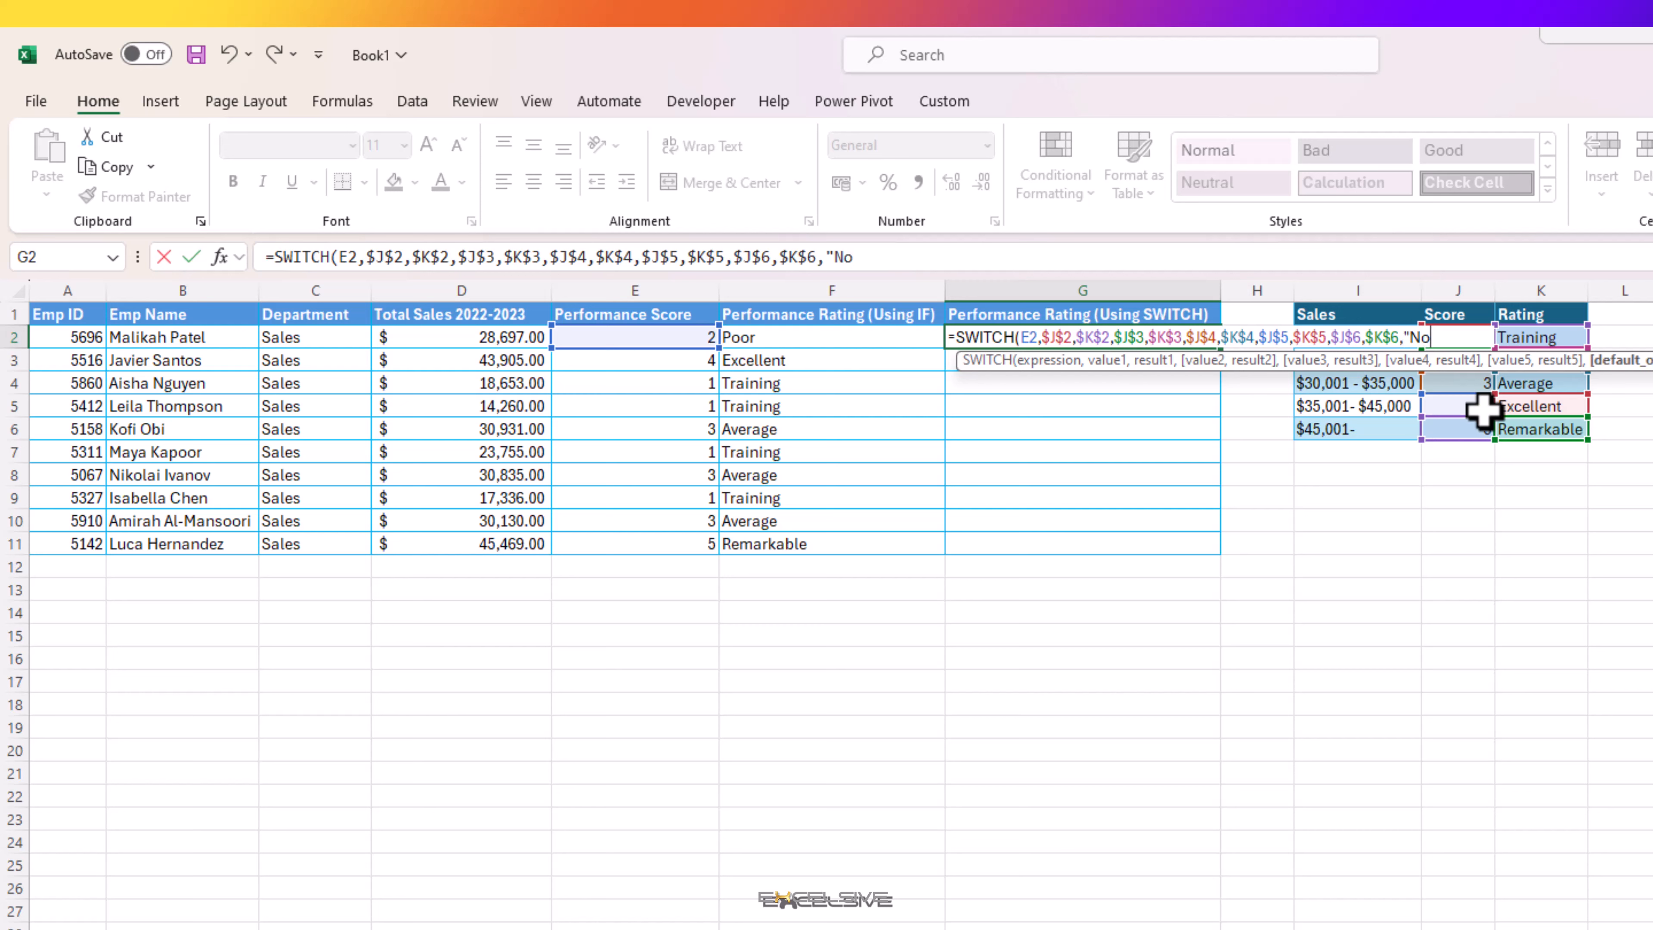
pyautogui.write('t Rated")')
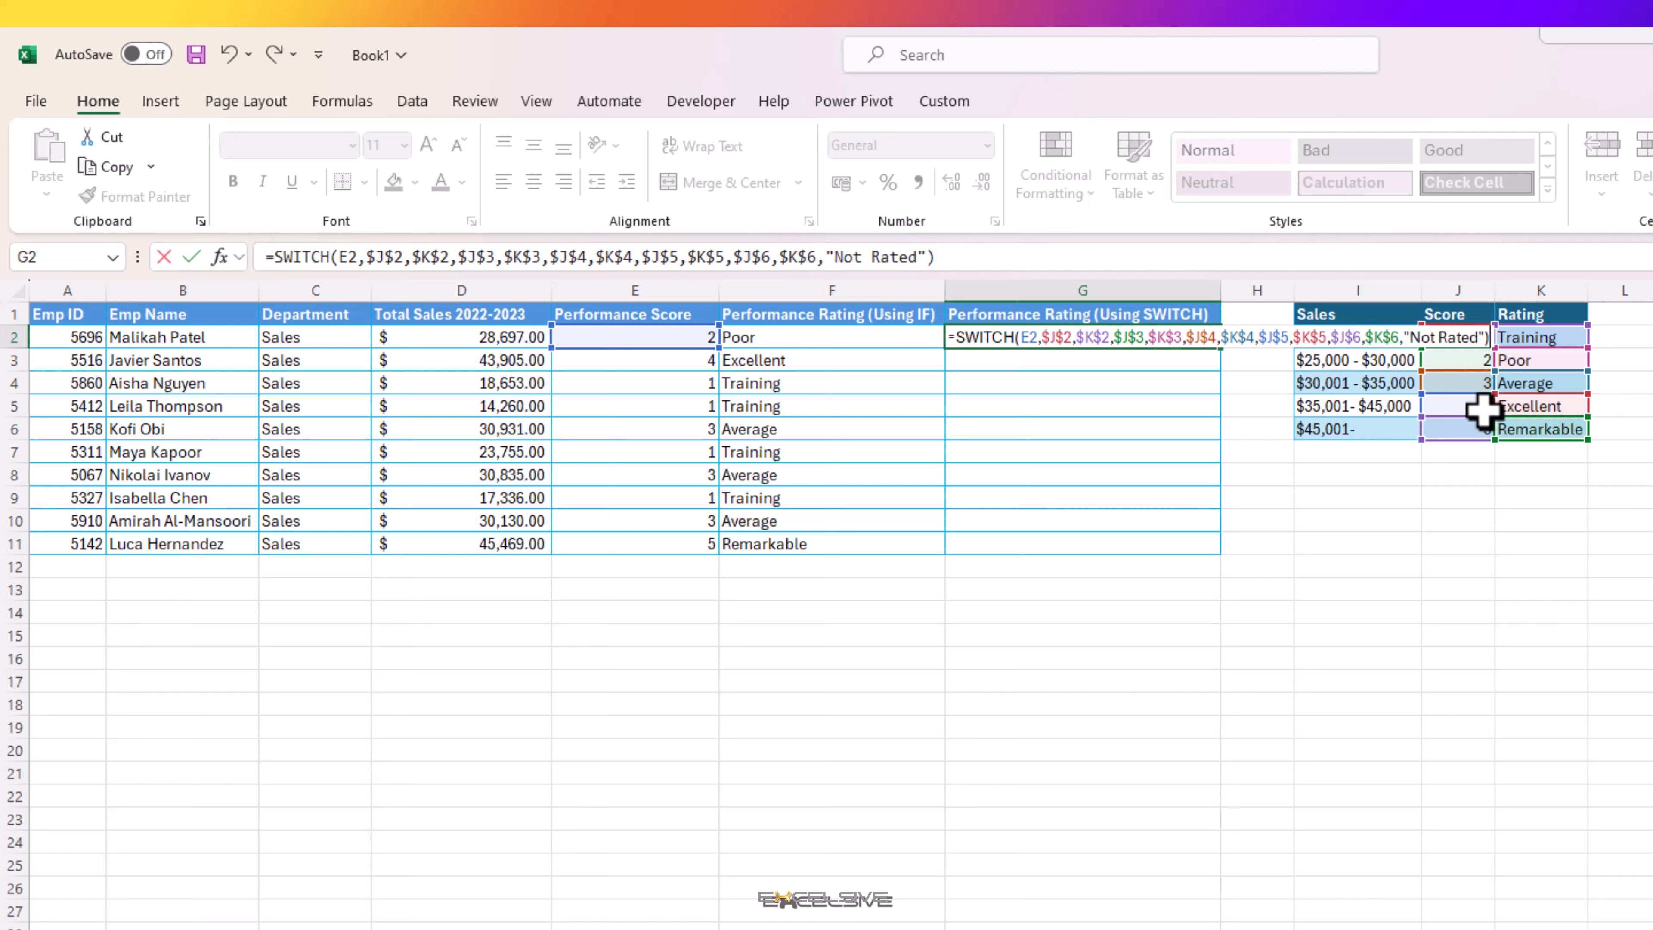
pyautogui.press('Return')
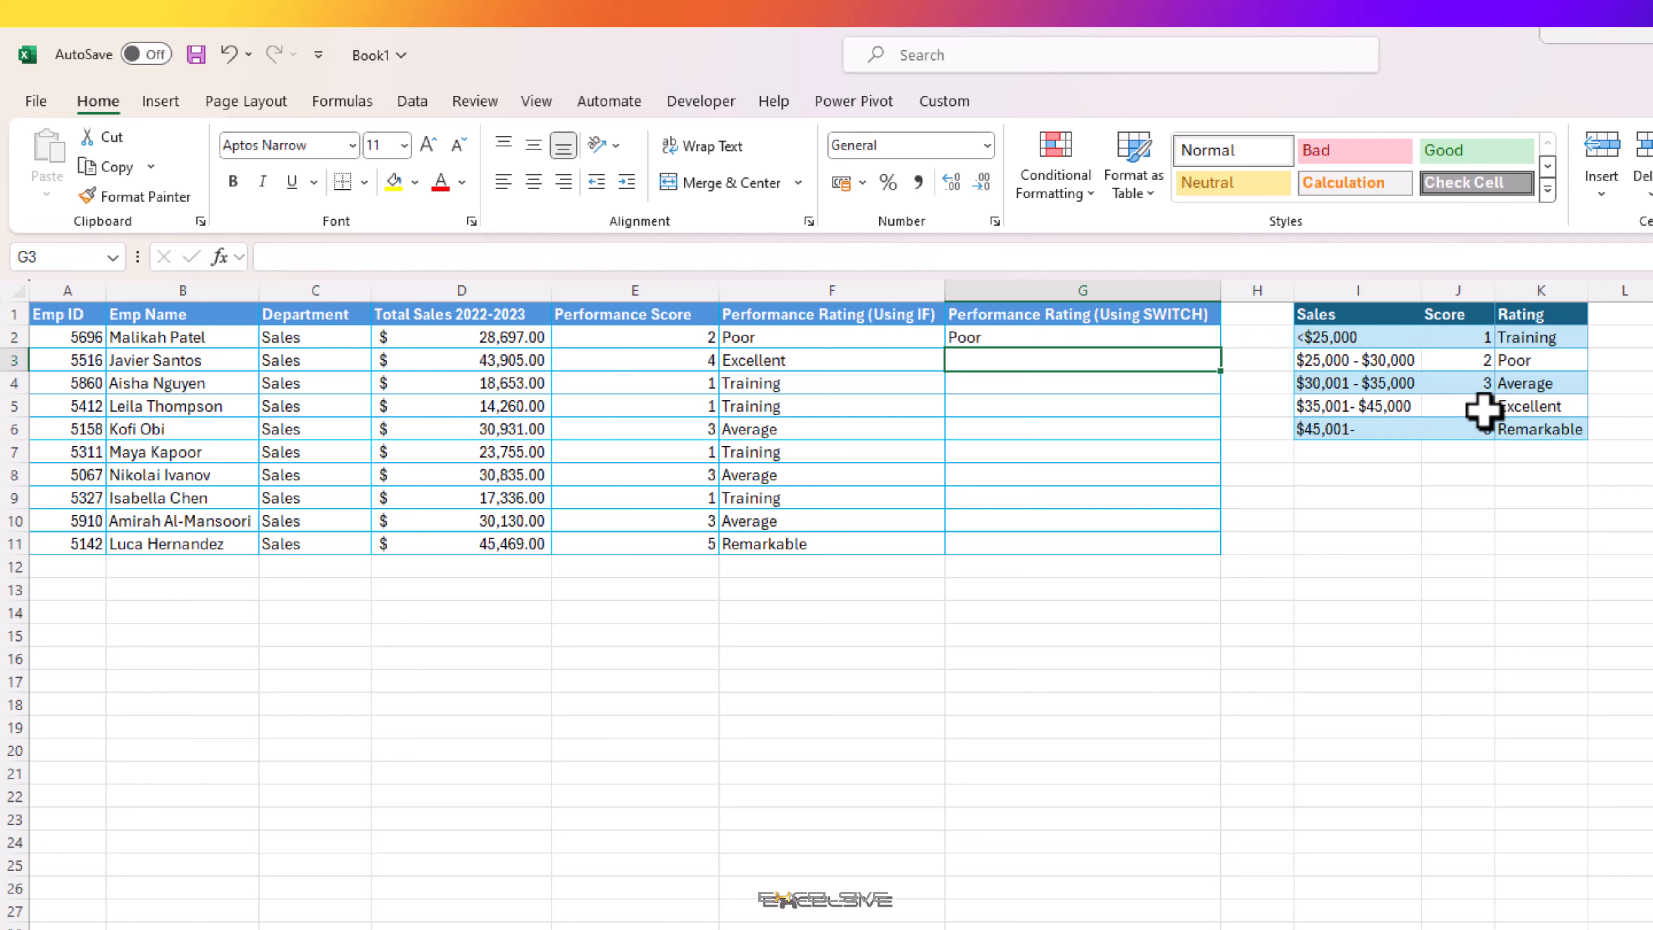
# Step: Fill the SWITCH formula from G2 down to G11 and check the copied formulas in the lower rows
pyautogui.click(1184, 338)
pyautogui.moveTo(1218, 349); pyautogui.dragTo(1225, 558)
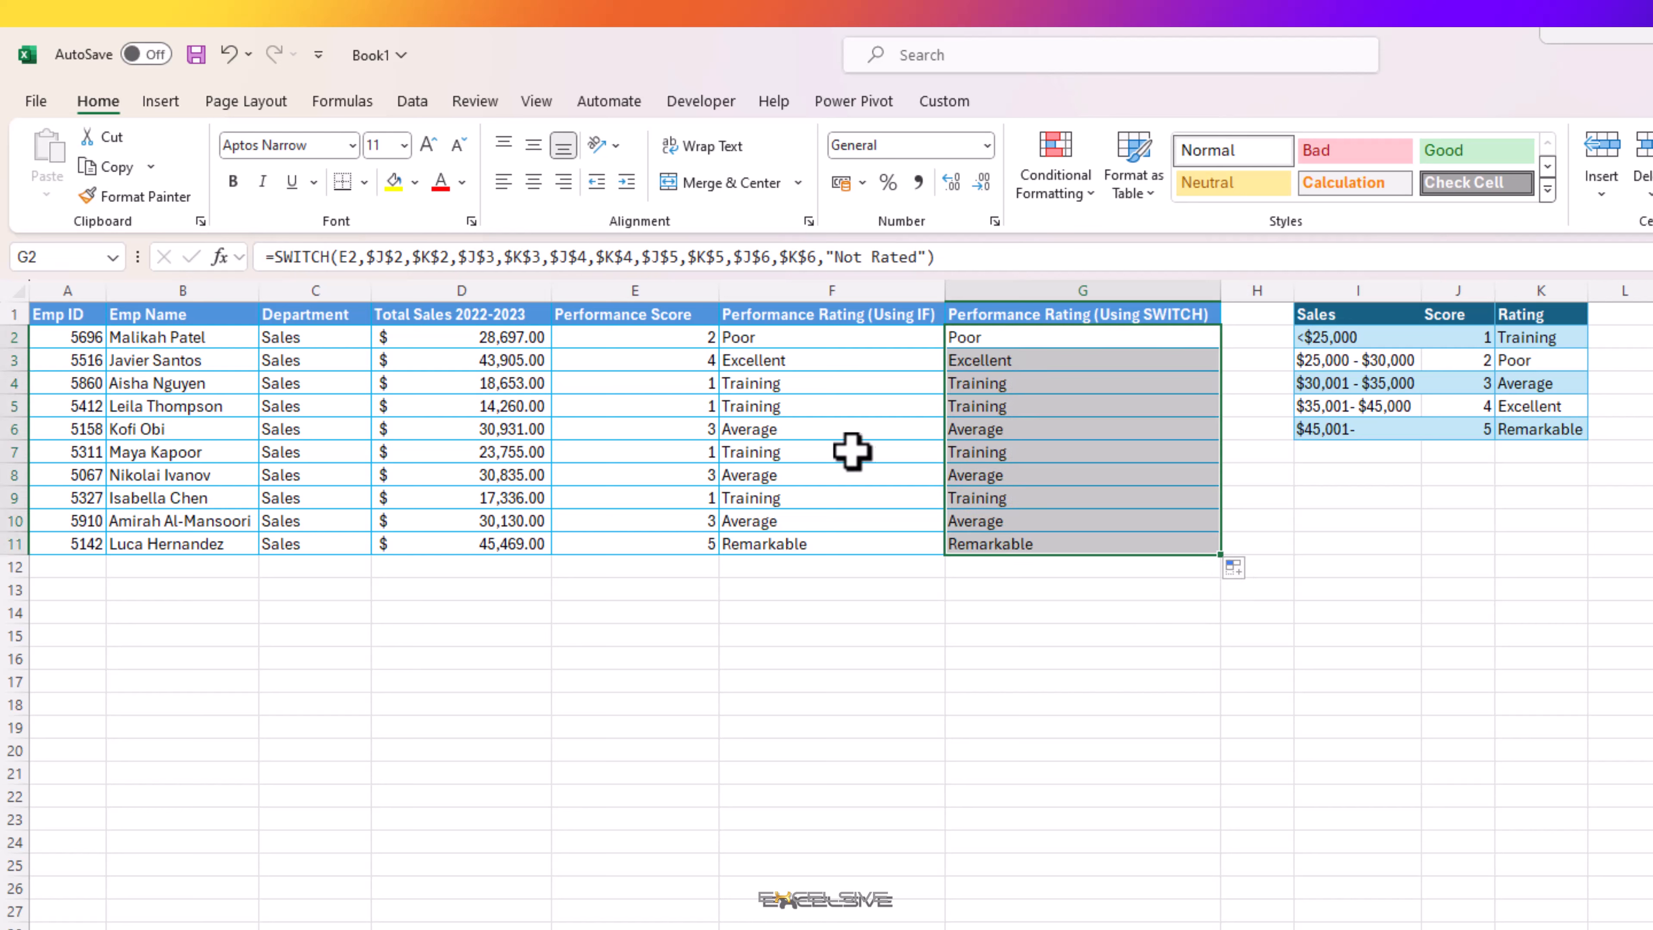
pyautogui.click(1036, 522)
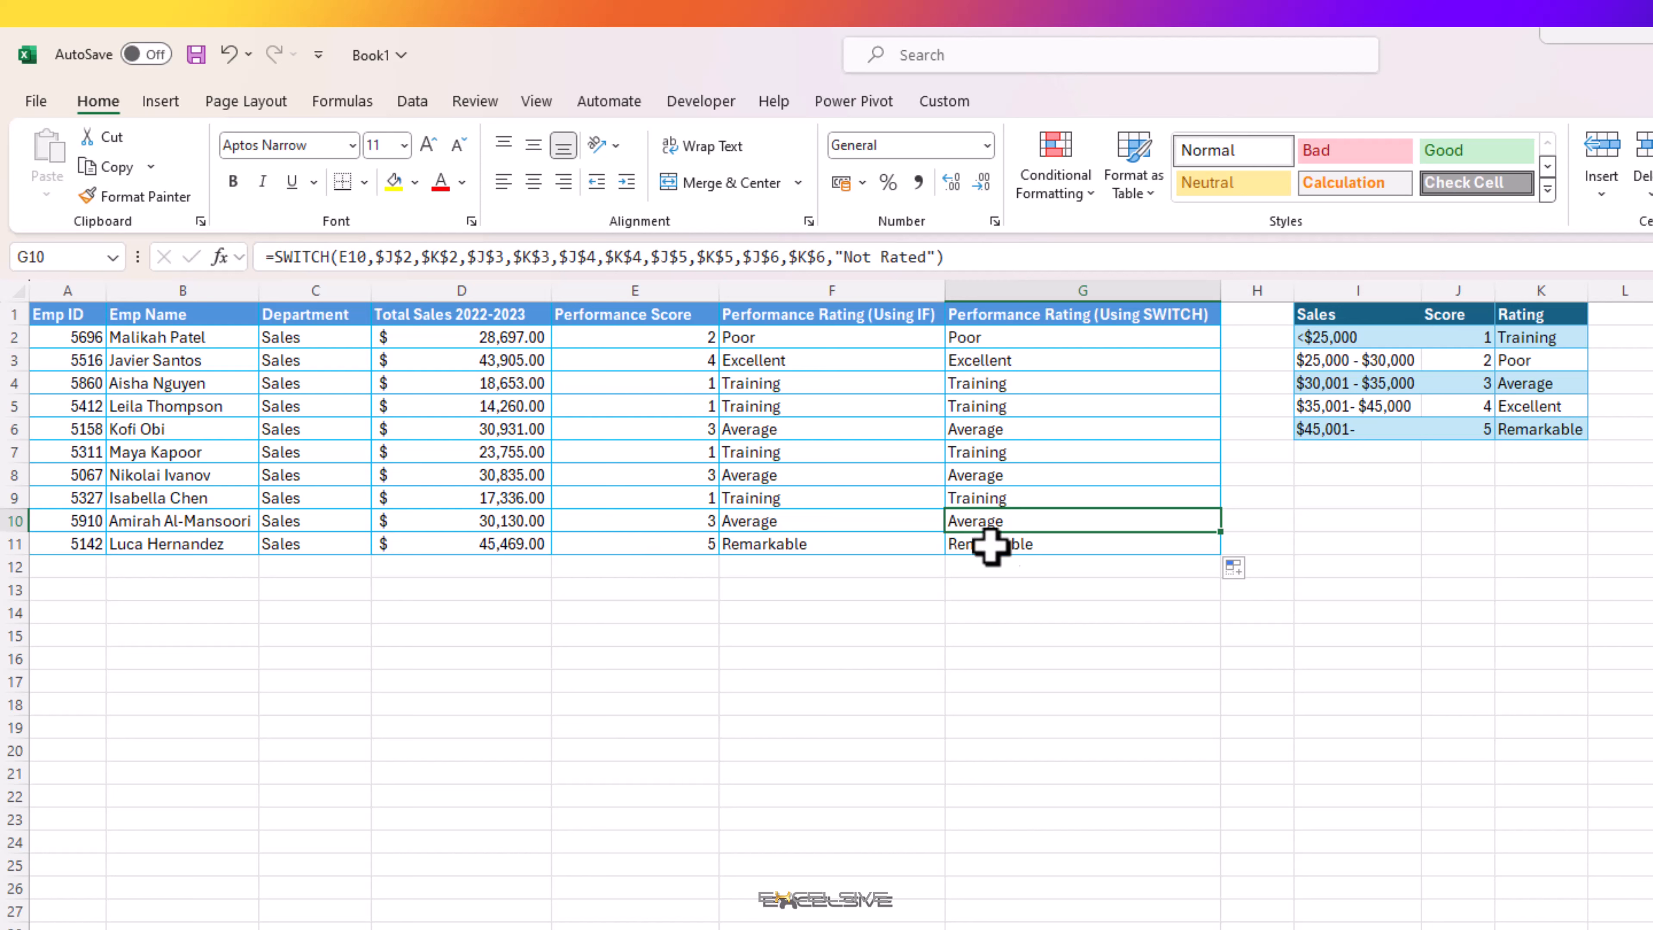
pyautogui.click(1054, 496)
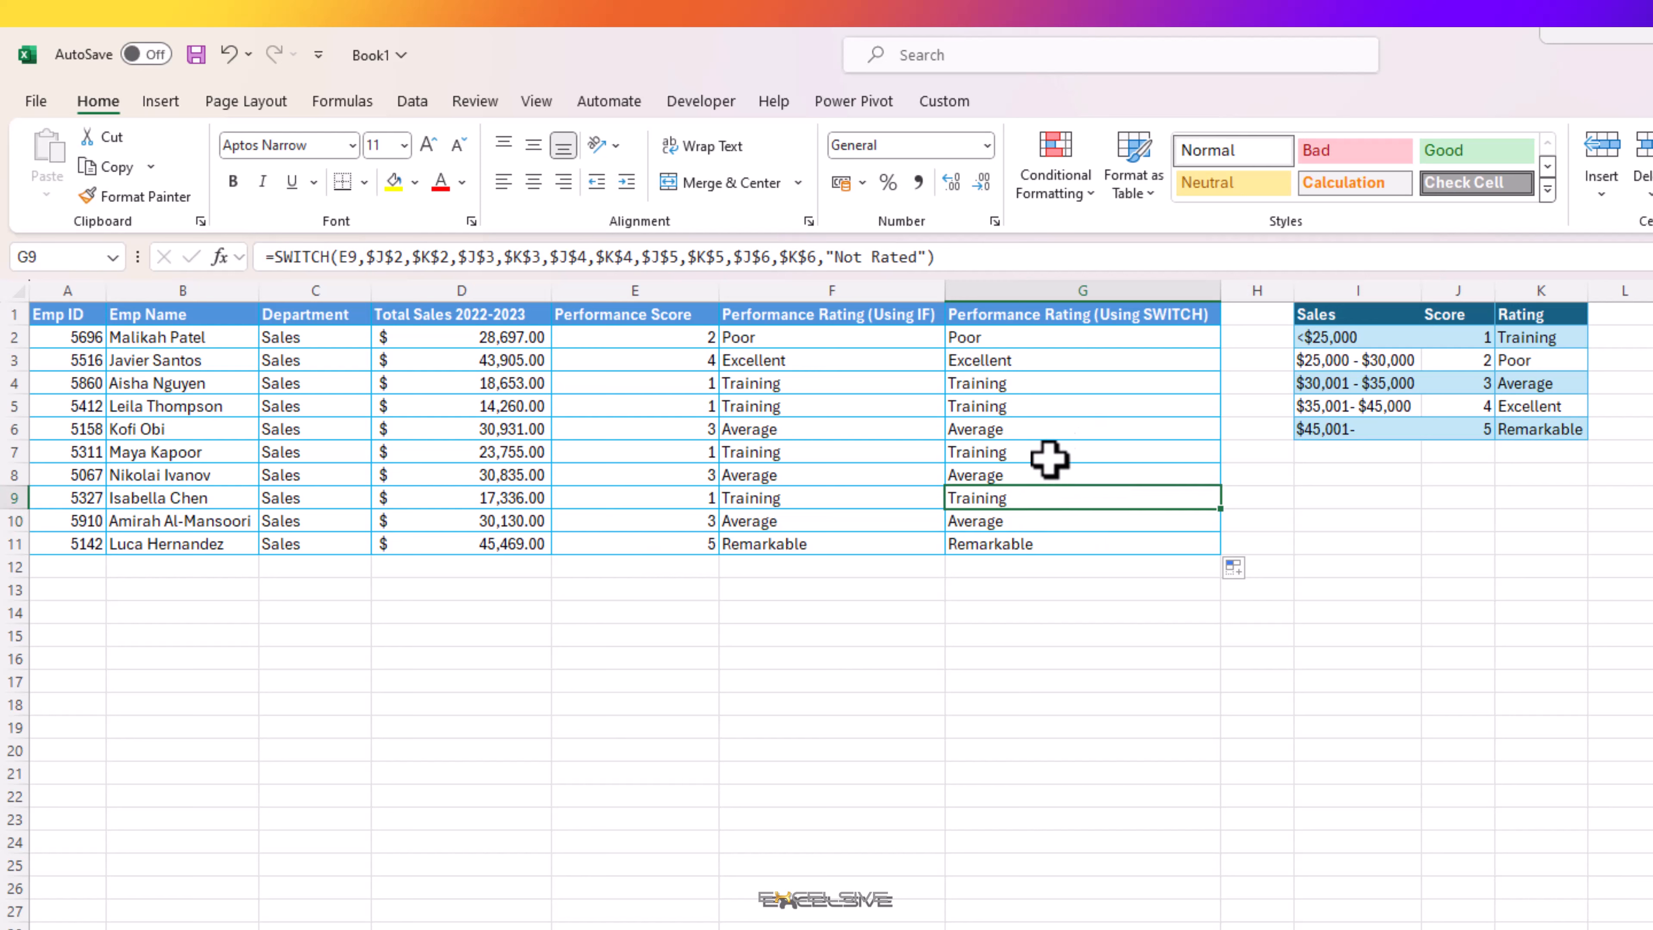
pyautogui.click(1044, 544)
pyautogui.click(1040, 498)
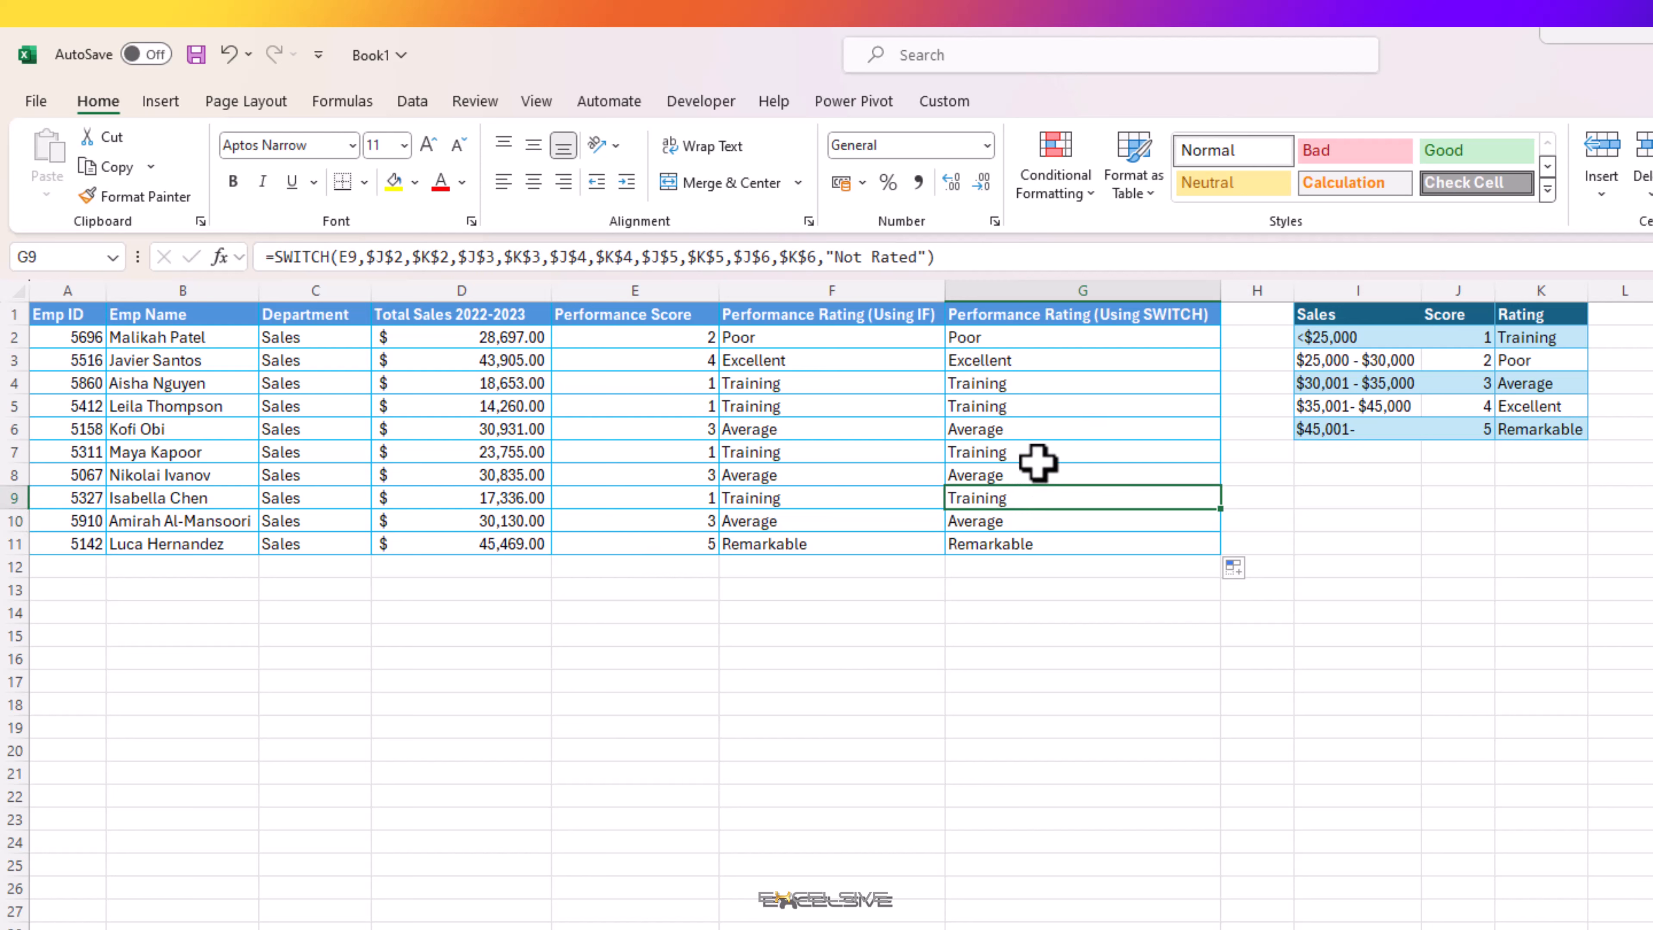
pyautogui.click(1040, 452)
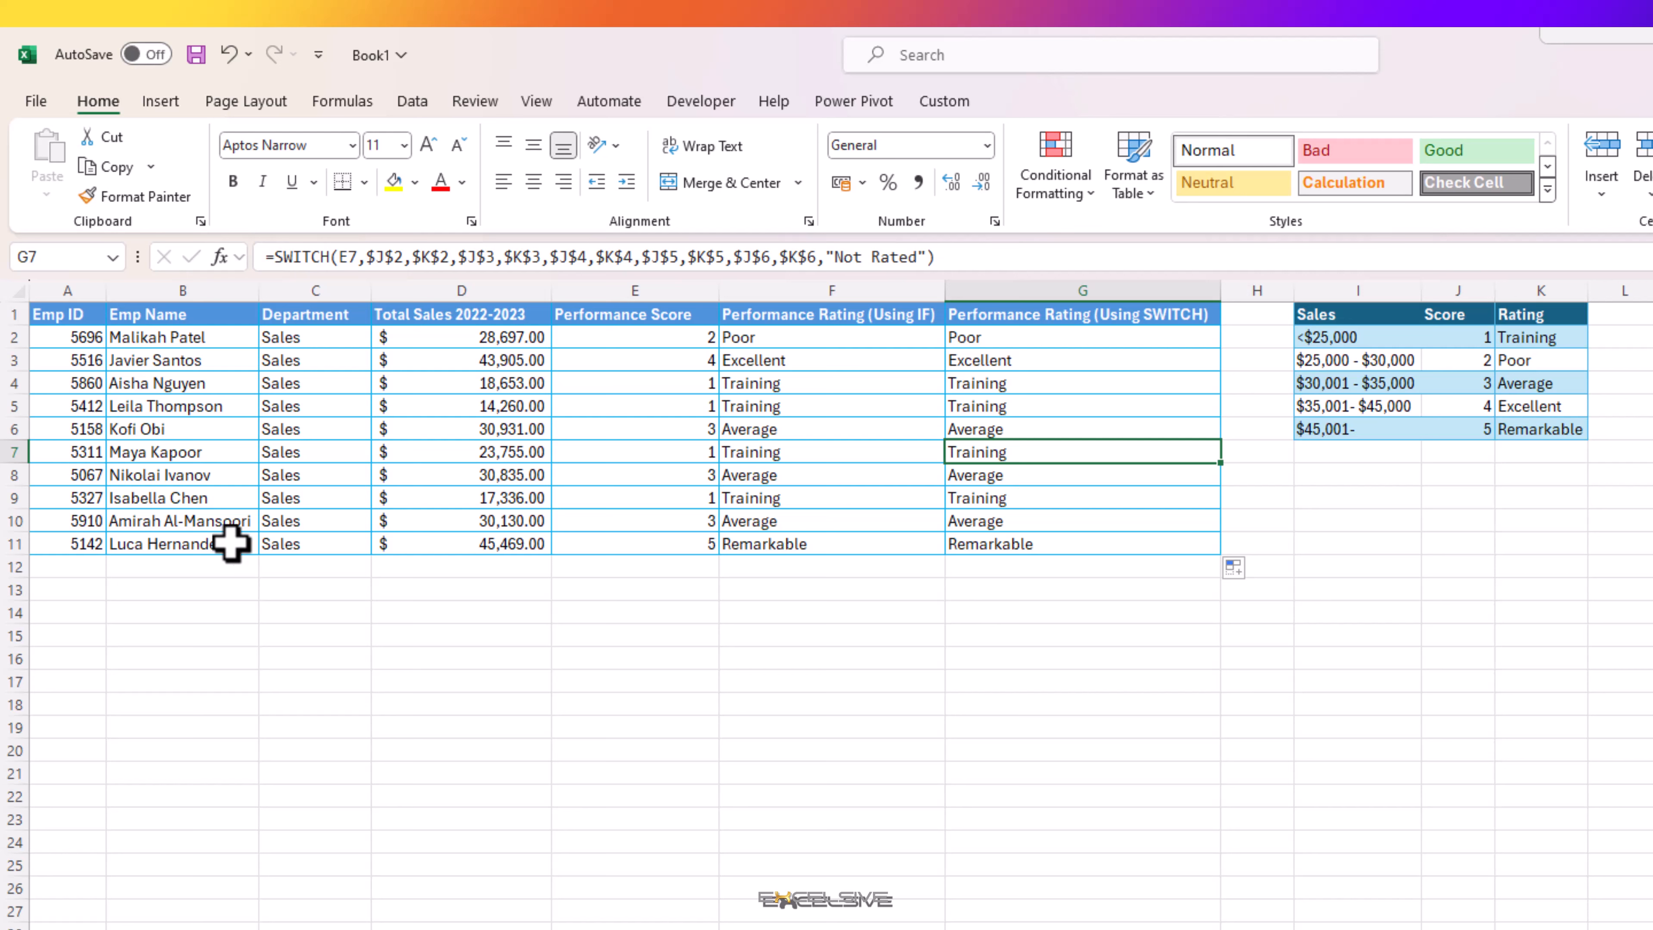
# Step: Set the performance score in E9 to 4 to test both rating formulas
pyautogui.click(683, 494)
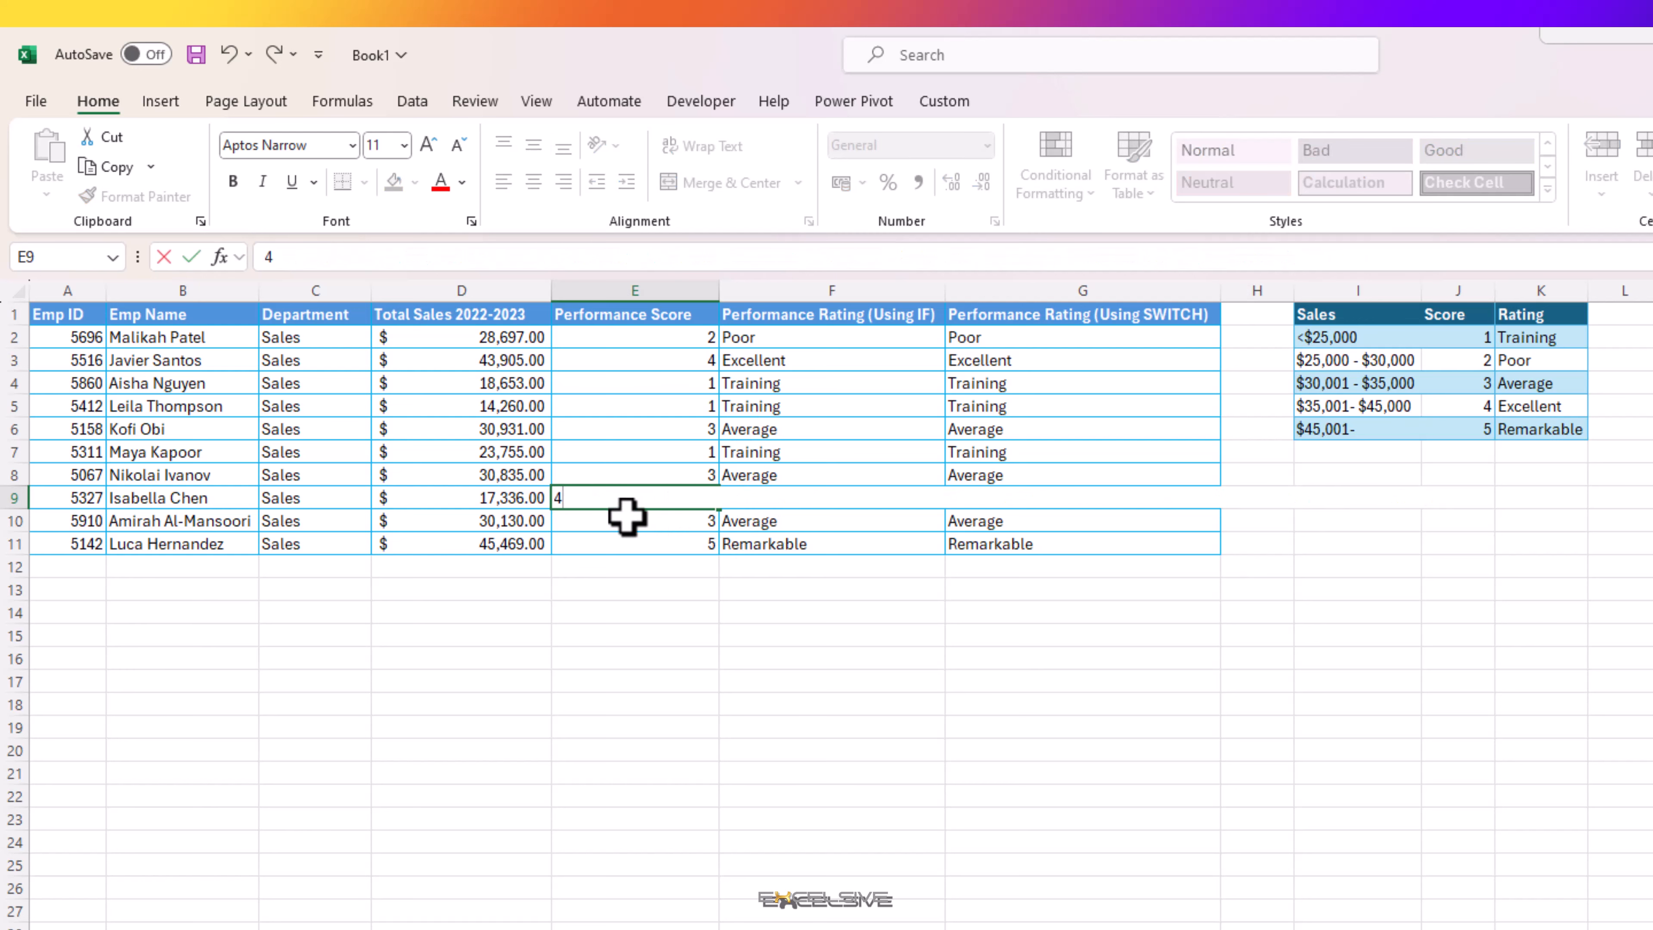
pyautogui.click(627, 516)
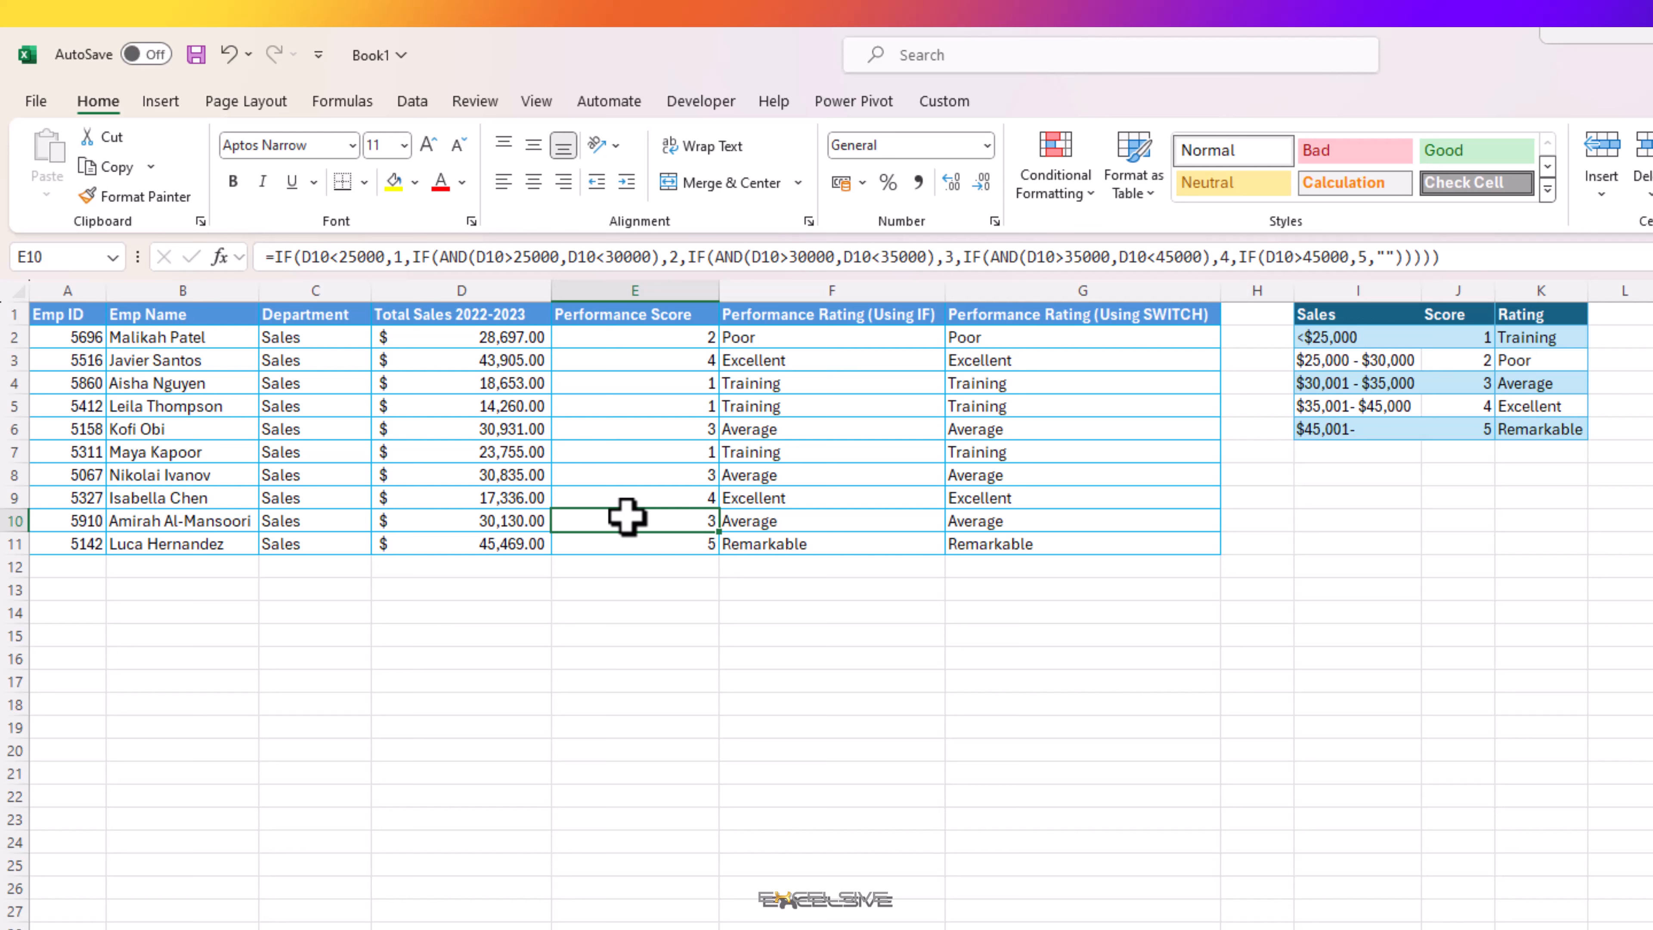
pyautogui.press('Up')
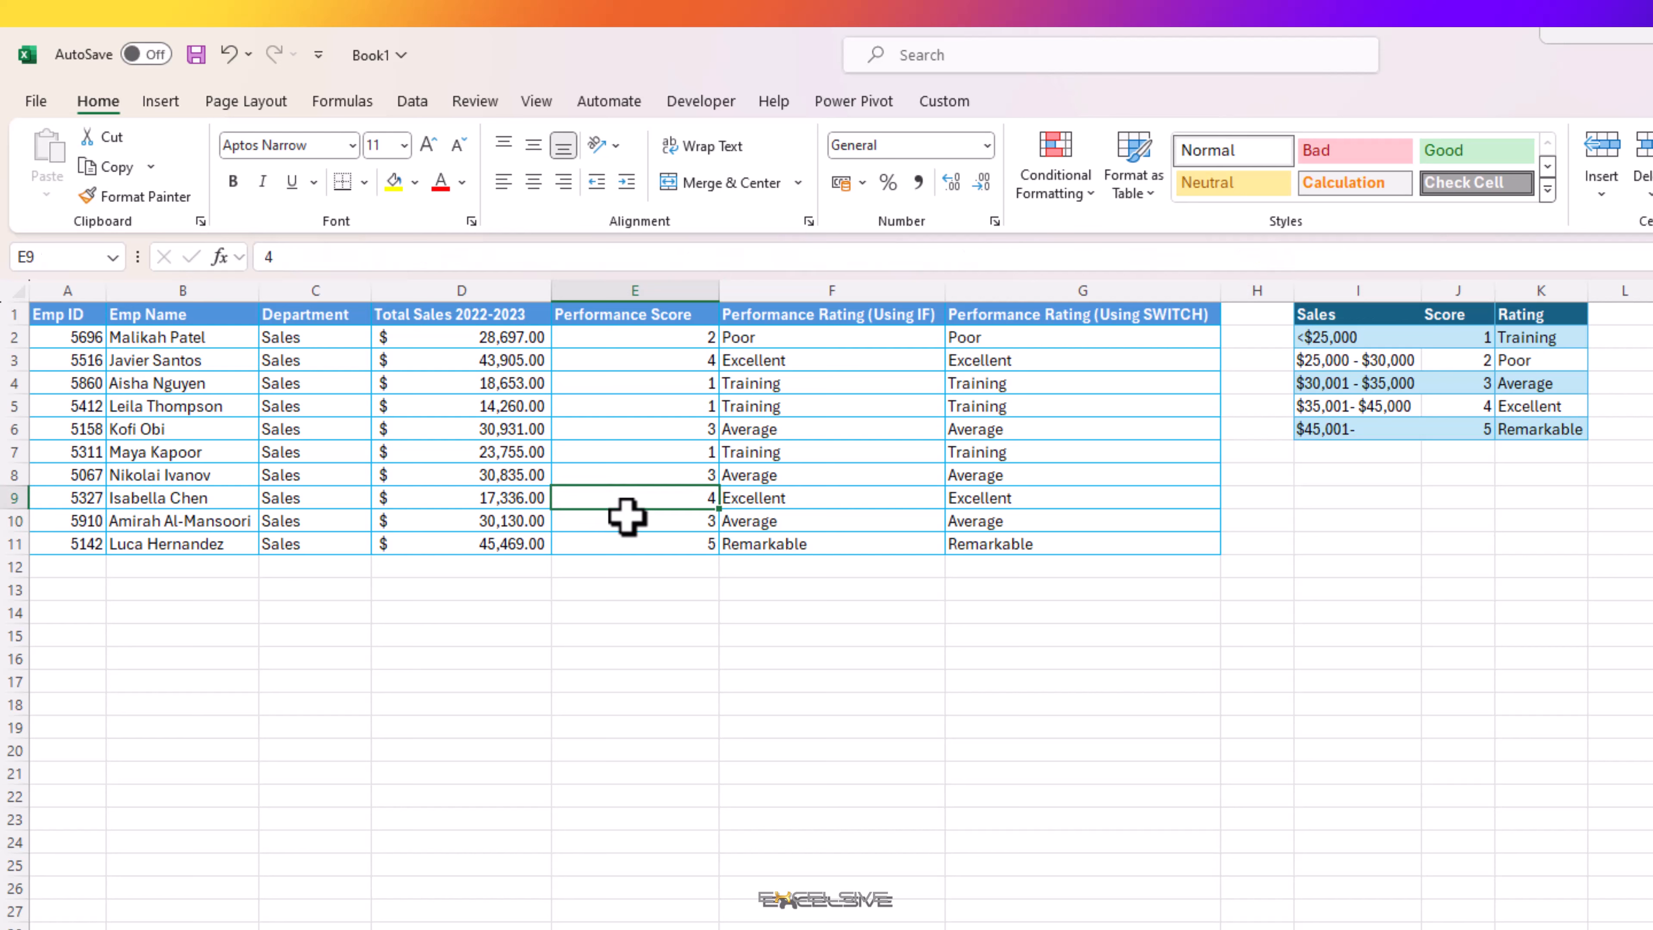
# Step: Undo the last score change in E9 and check the SWITCH formula in G9
pyautogui.hotkey('ctrl', 'z')
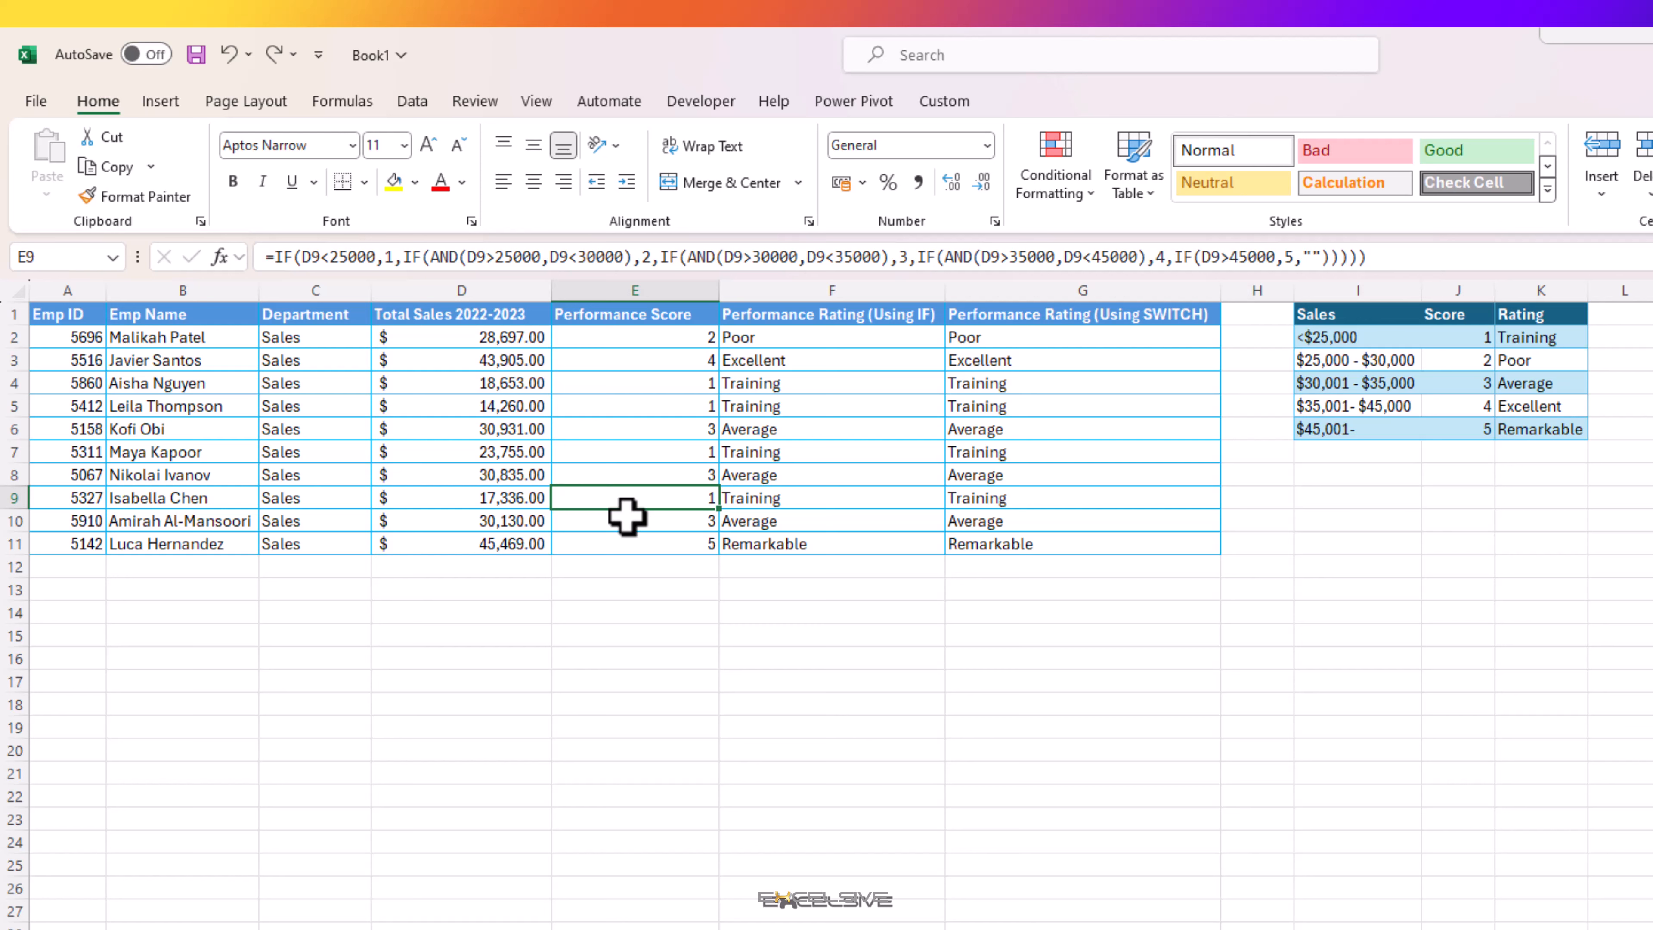
pyautogui.press('Right')
pyautogui.press('Right')
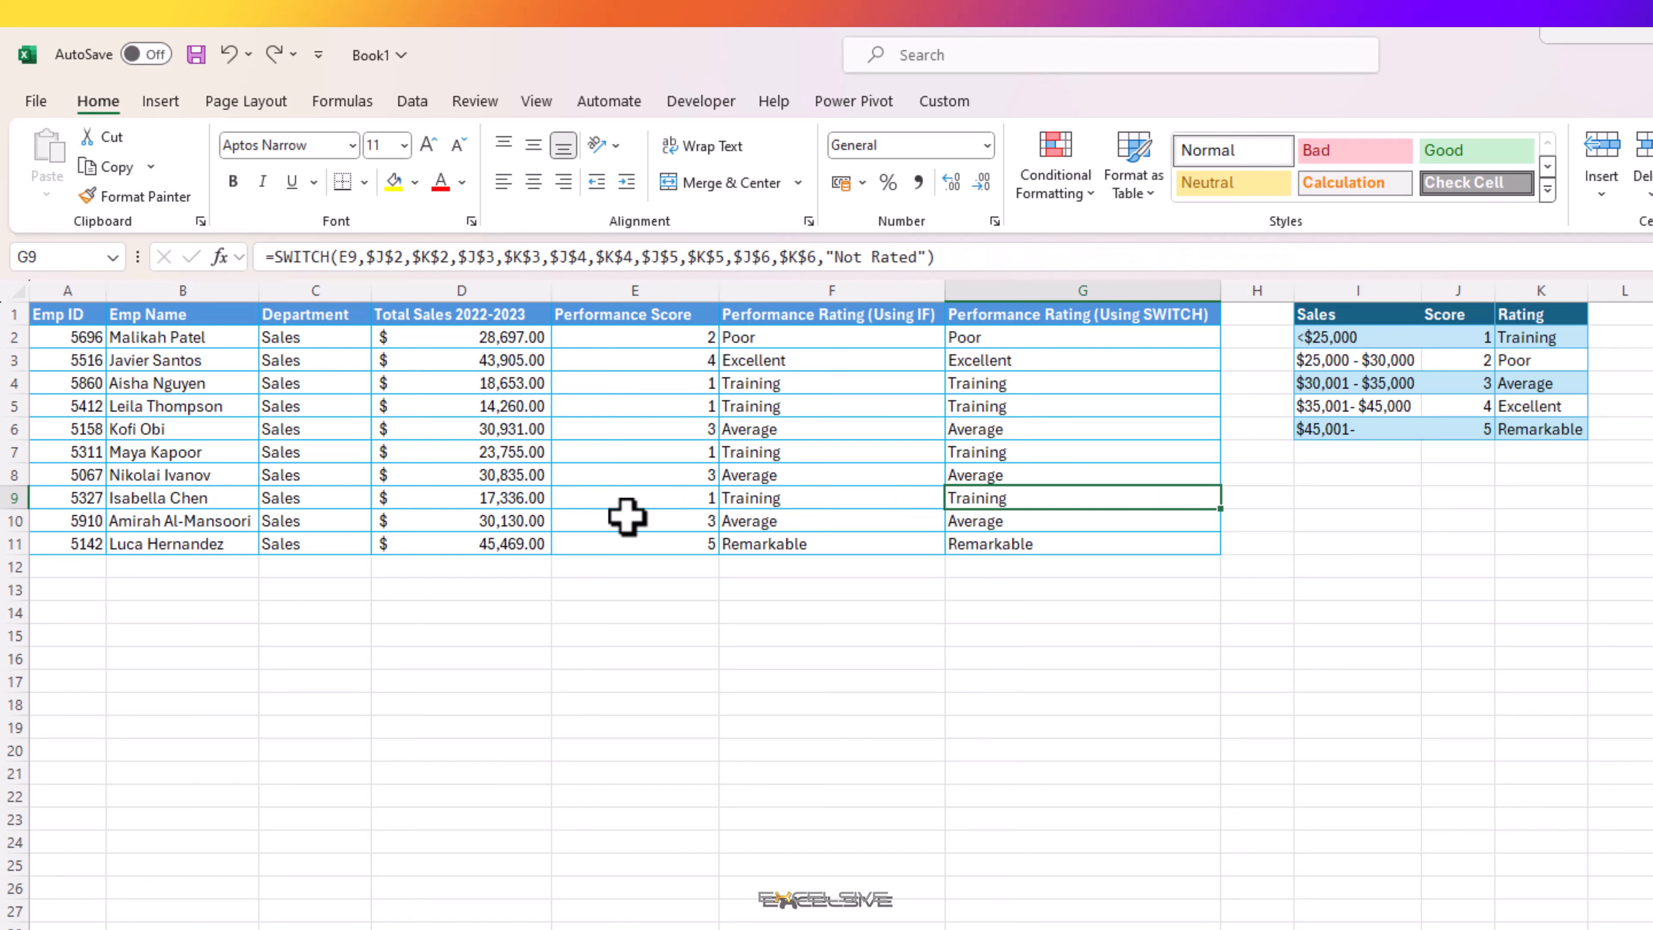
pyautogui.press('Left')
pyautogui.press('Left')
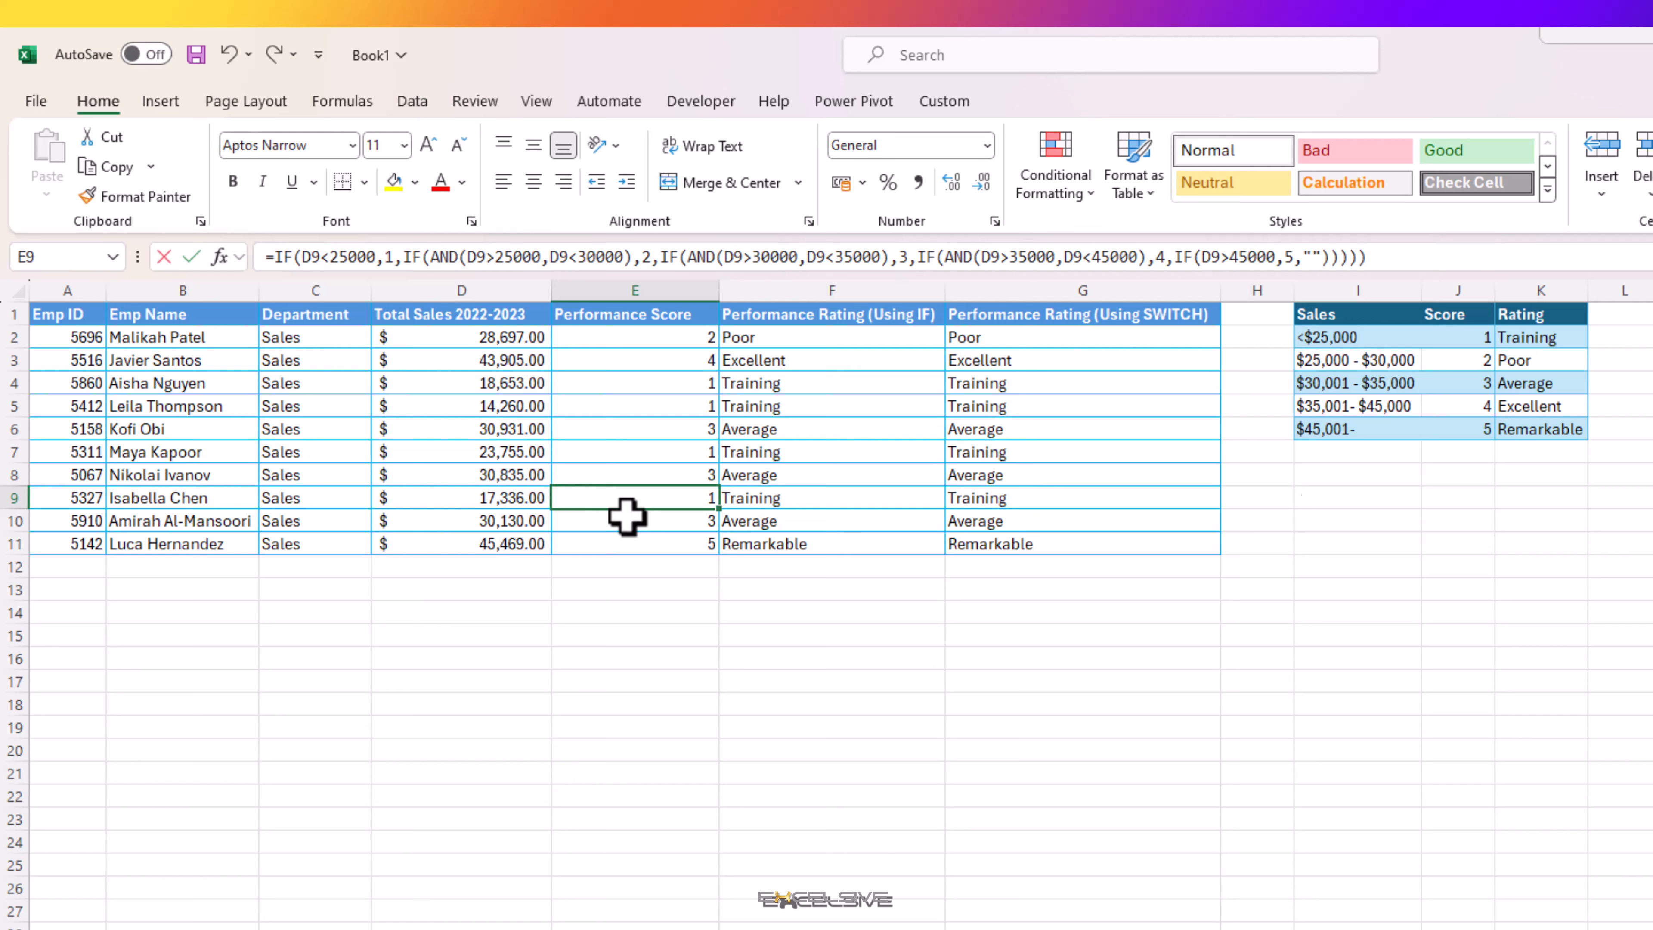
# Step: Set the performance score in E9 to 6 to test both formulas with a score outside the rating table
pyautogui.write('6')
pyautogui.press('Return')
pyautogui.press('Up')
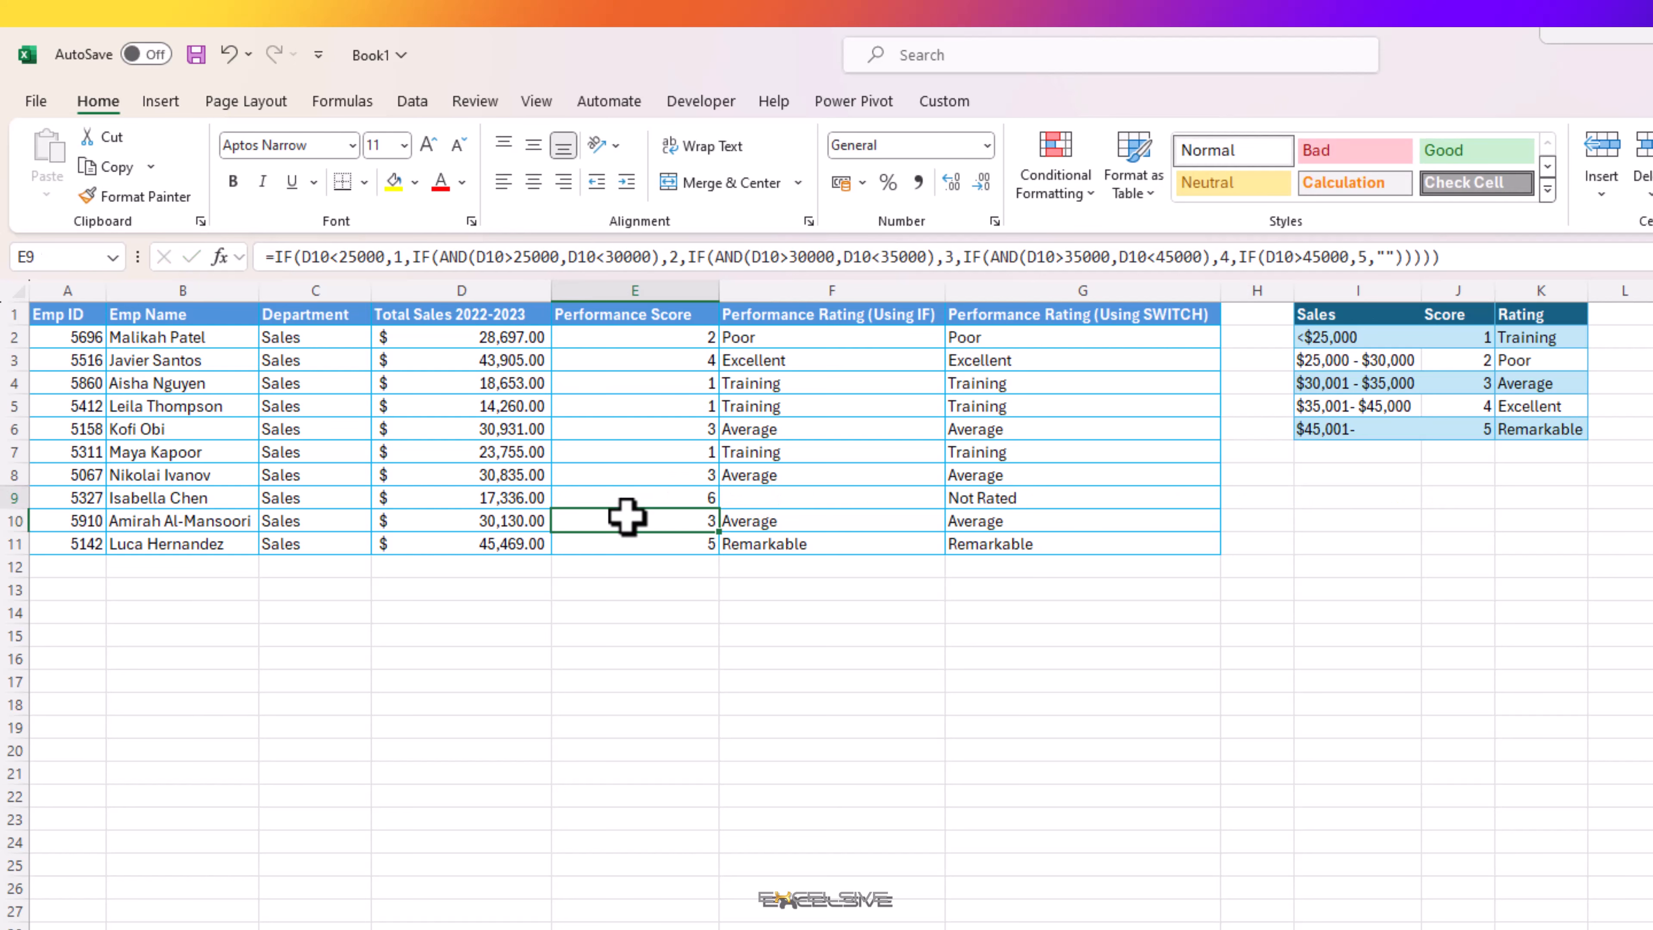
# Step: Check the IF formula in F9 and the SWITCH formula in G9, and save the workbook
pyautogui.press('Right')
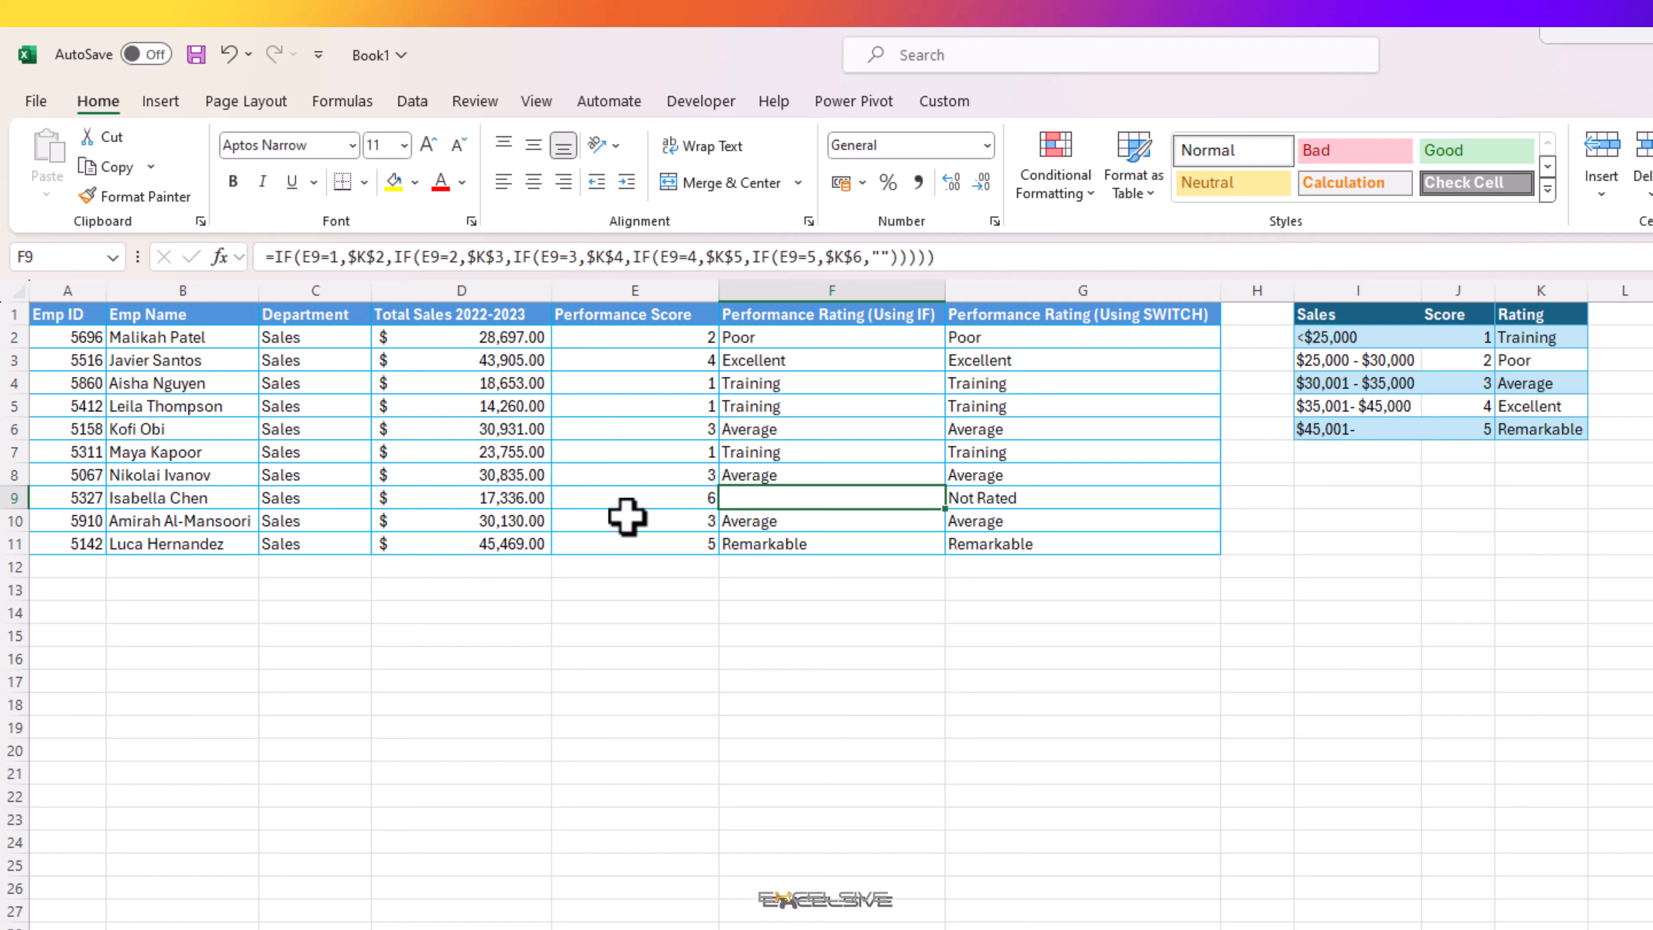
pyautogui.press('Right')
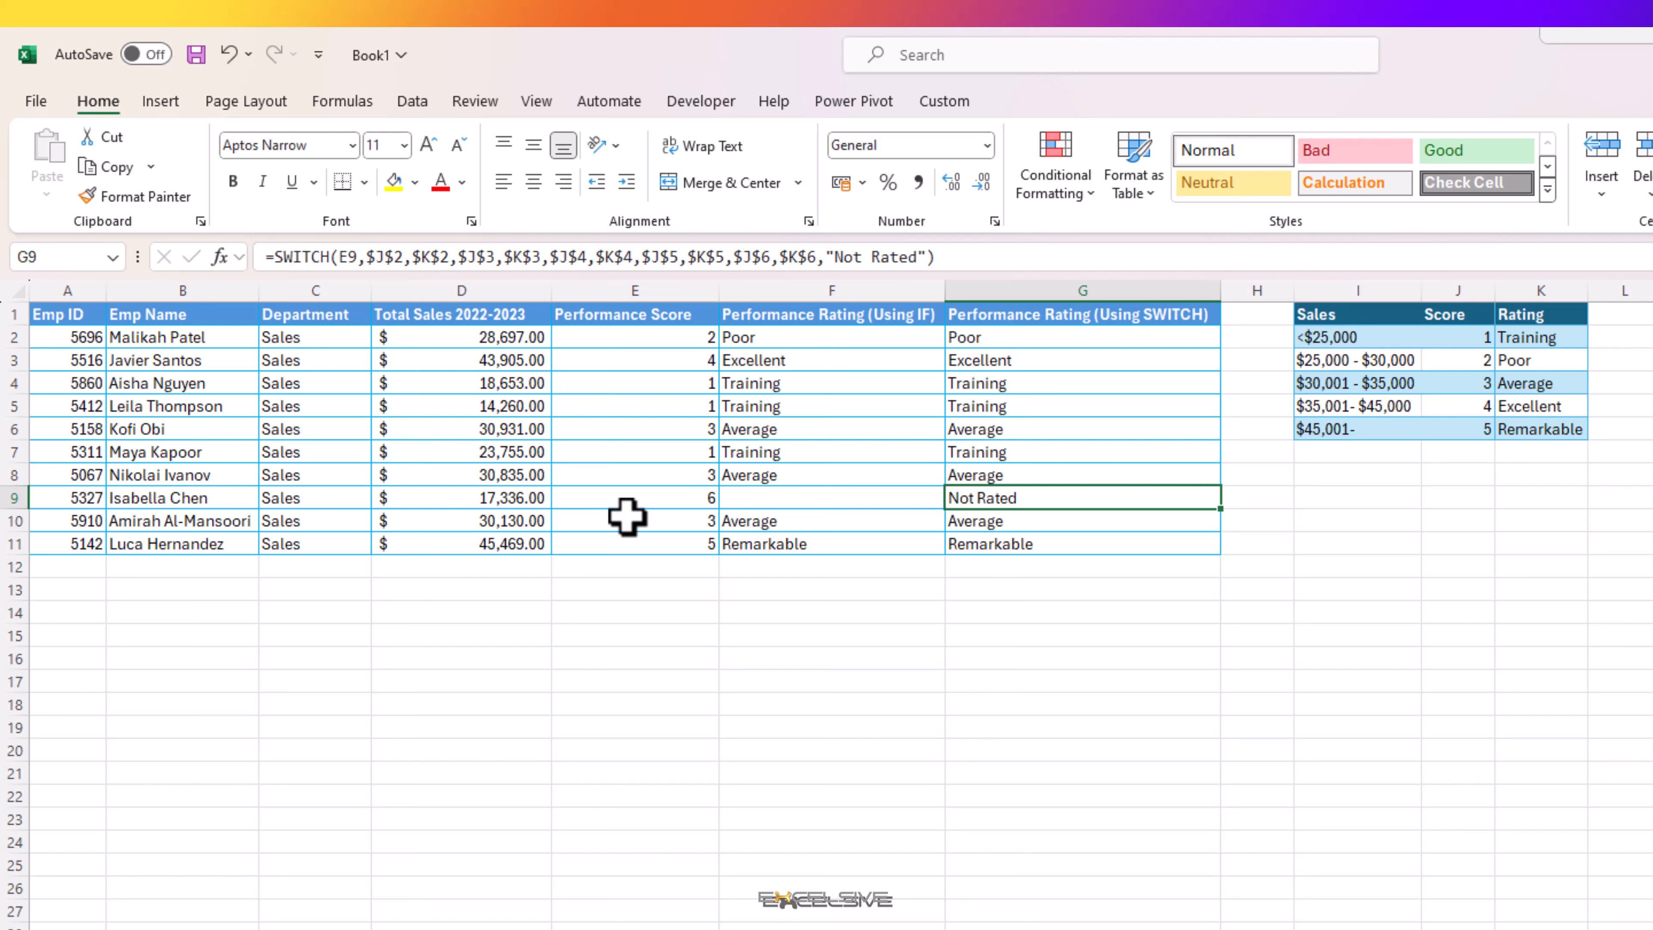
pyautogui.hotkey('ctrl', 's')
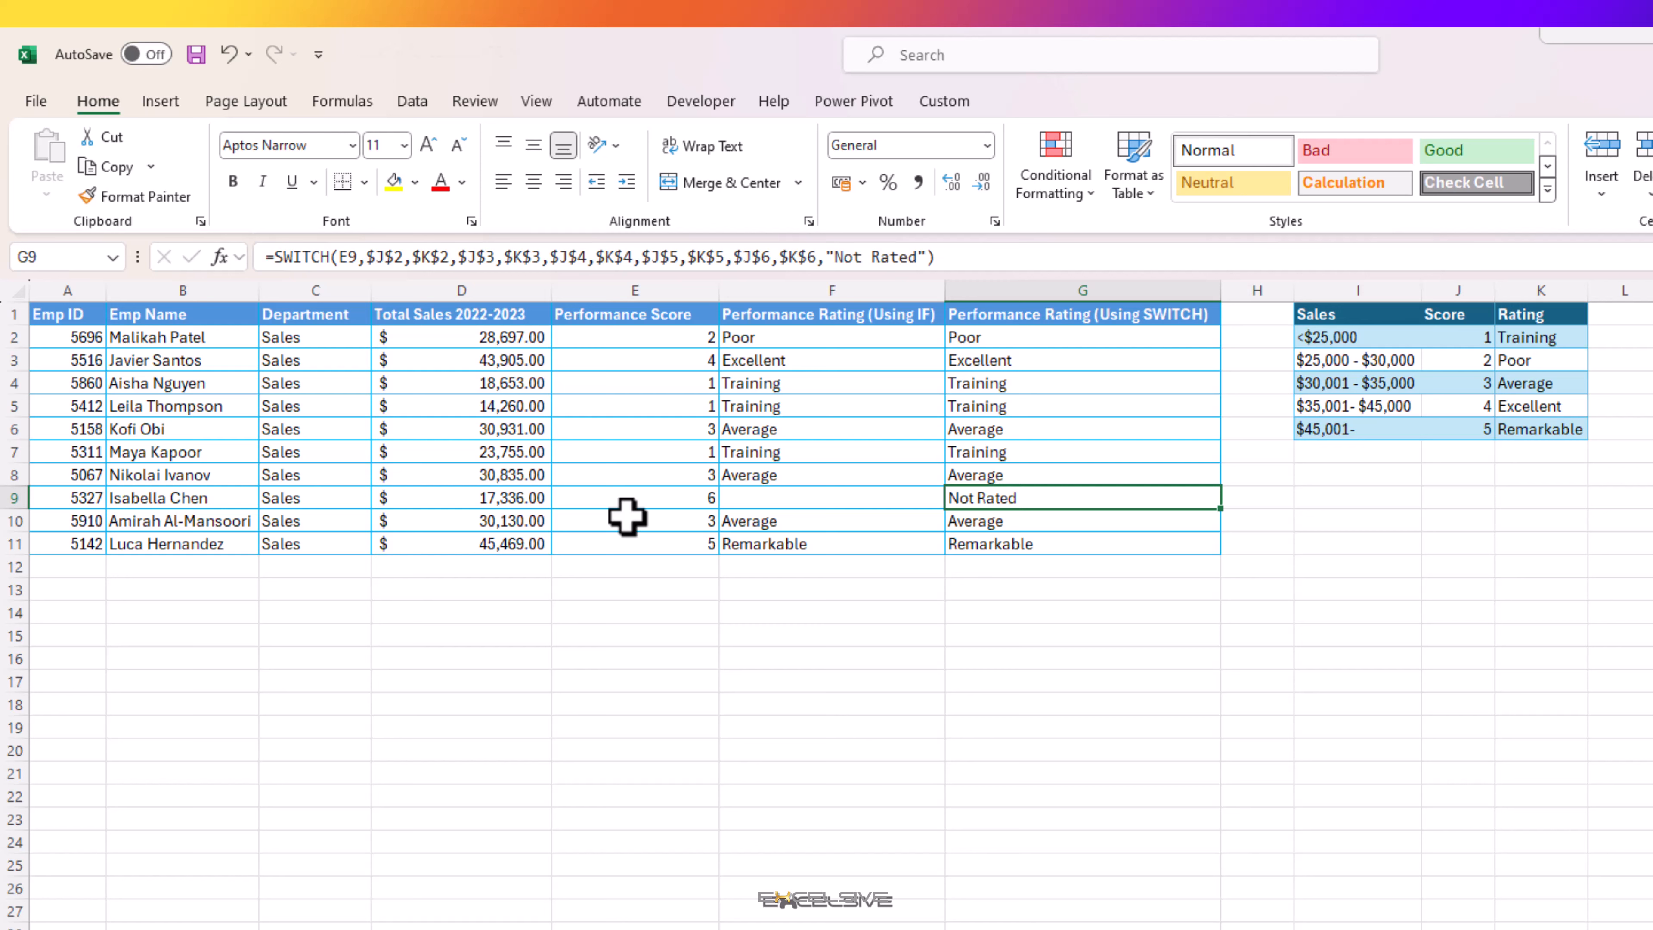